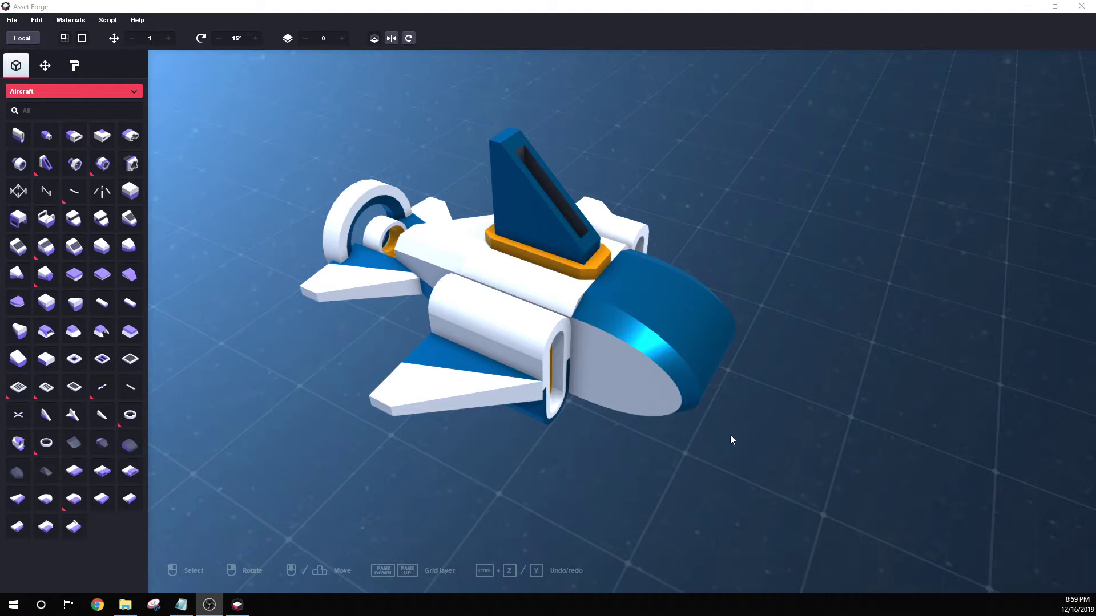
- Orbit the view to look at the spaceship's rear and side
right_click_drag(792, 436, 746, 434)
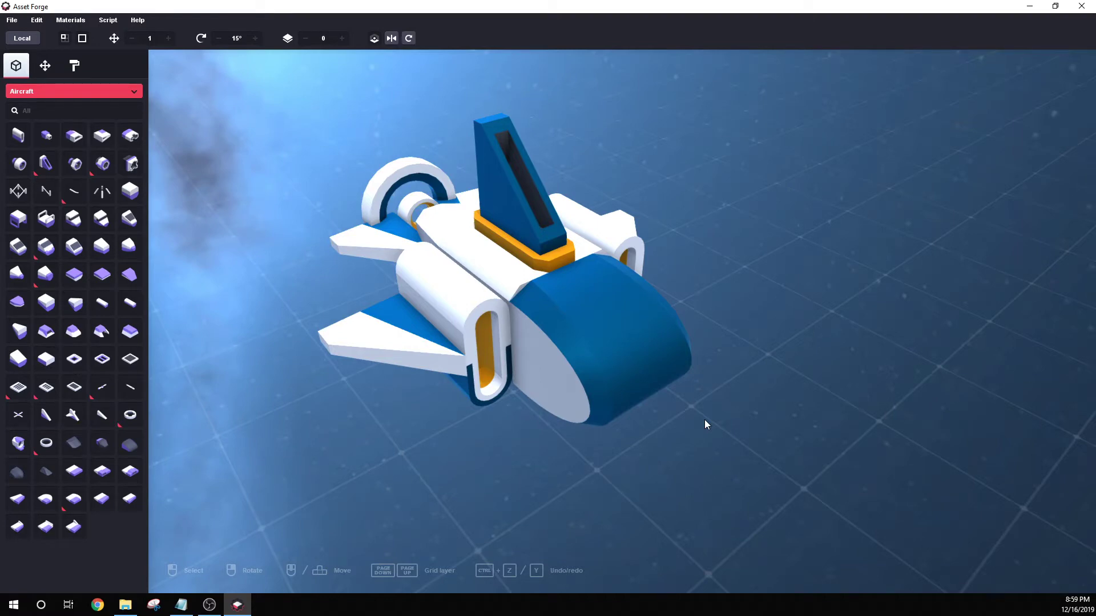
right_click_drag(705, 424, 595, 388)
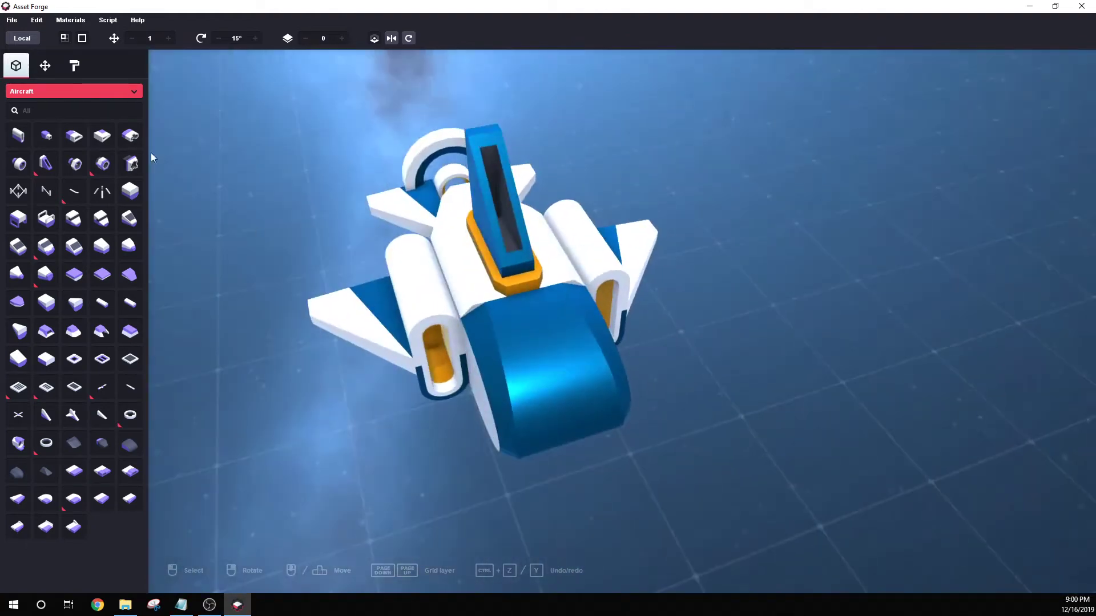
- Start a new scene from the File menu, discarding the unsaved spaceship
left_click(11, 20)
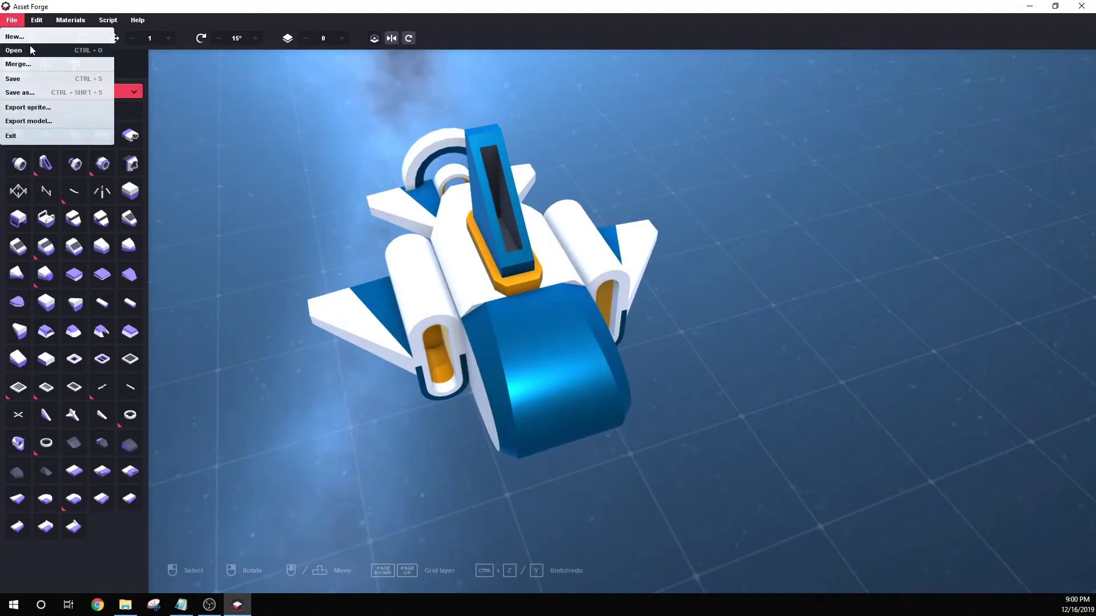
left_click(30, 48)
left_click(550, 311)
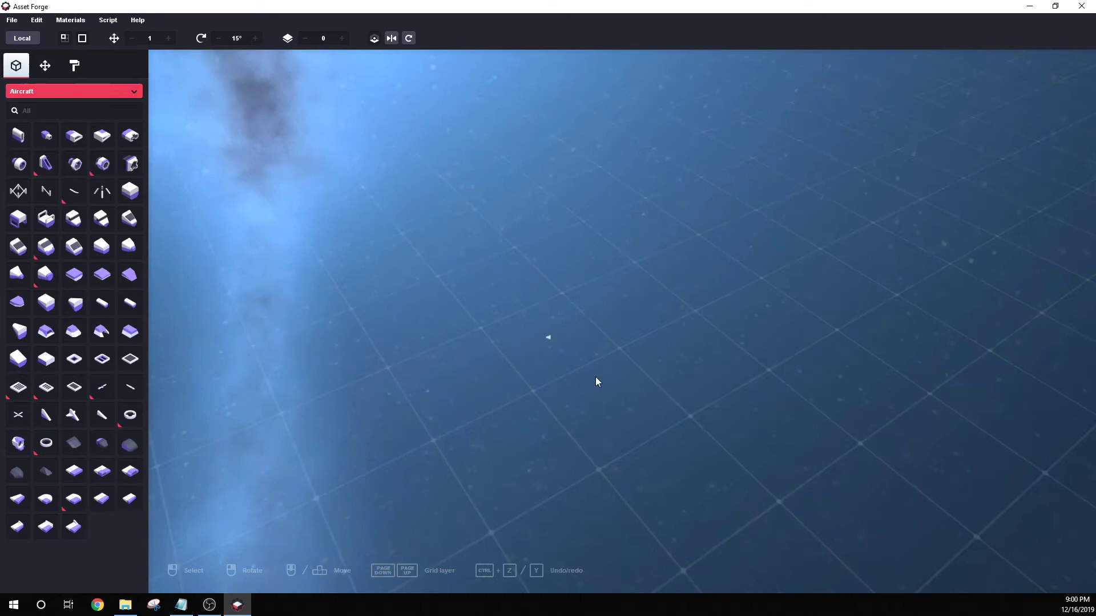
- Switch the floor grid to hexagonal cells and show the Hexagons parts category
left_click(82, 39)
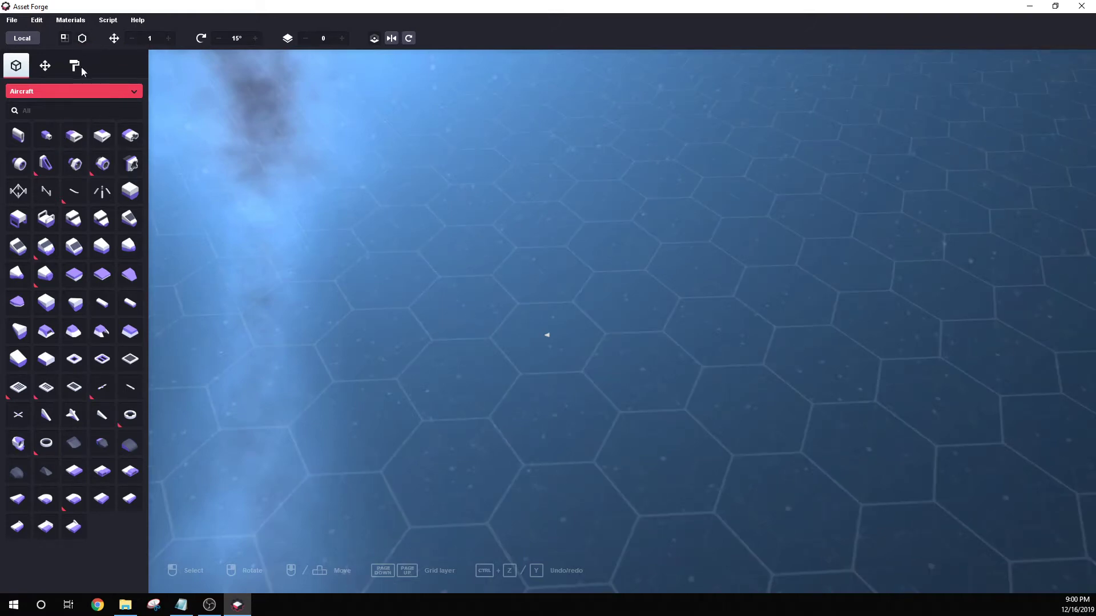
left_click(96, 91)
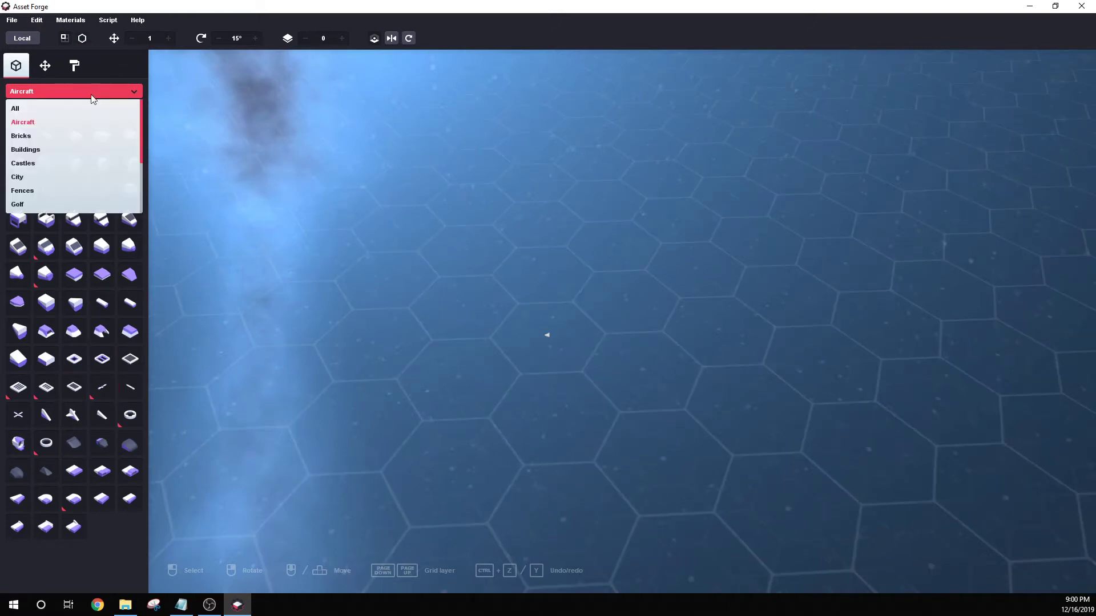
scroll(77, 156, "down", 2)
left_click(77, 158)
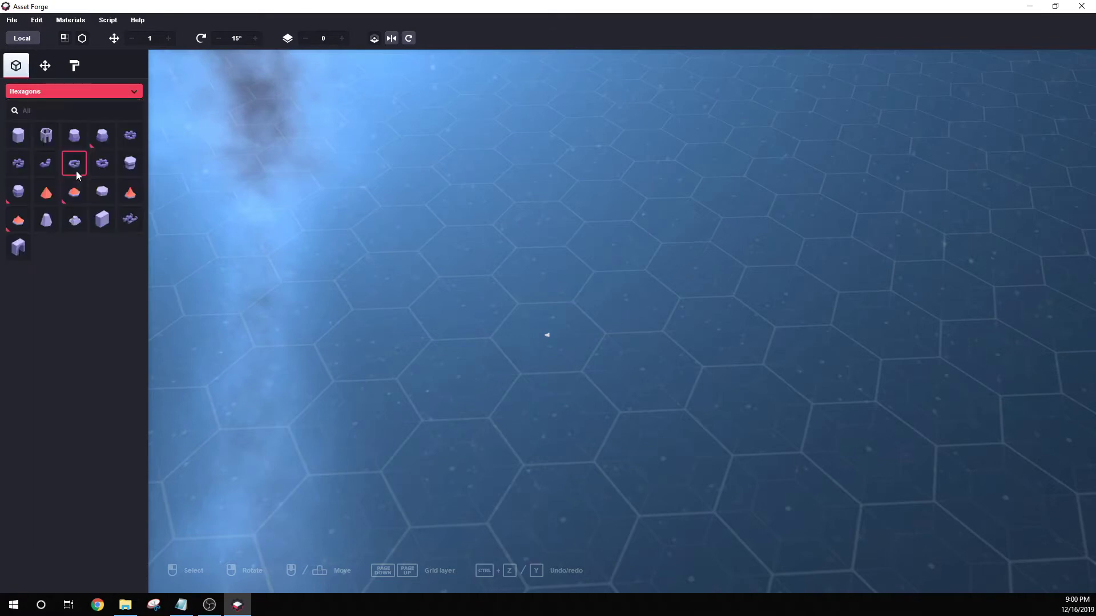
- Place two hexagon prisms on the grid
left_click(19, 135)
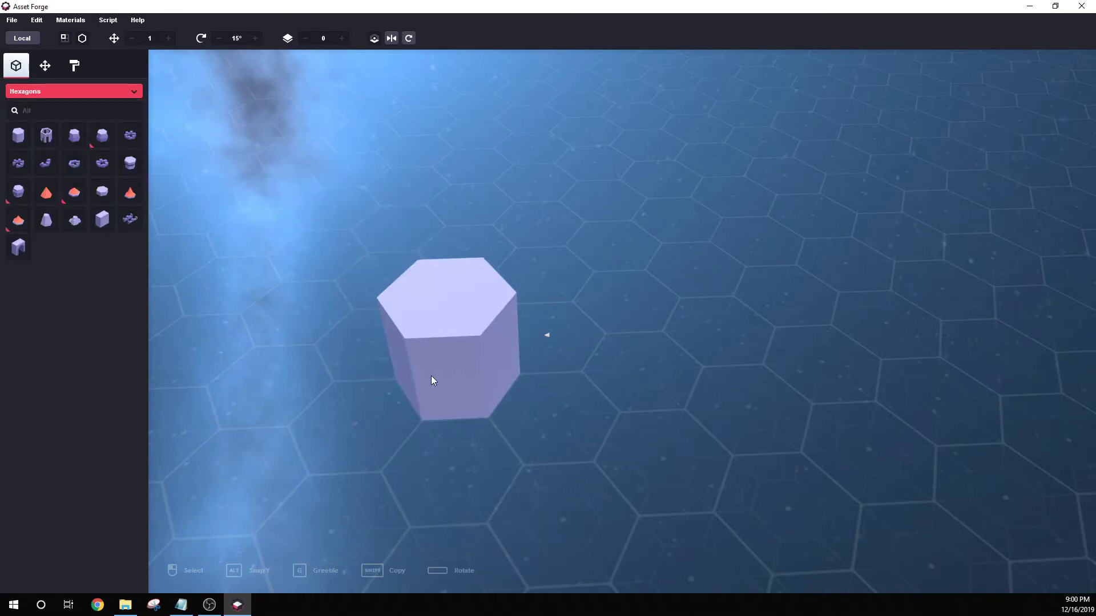
left_click(320, 411)
left_click(19, 135)
left_click(676, 281)
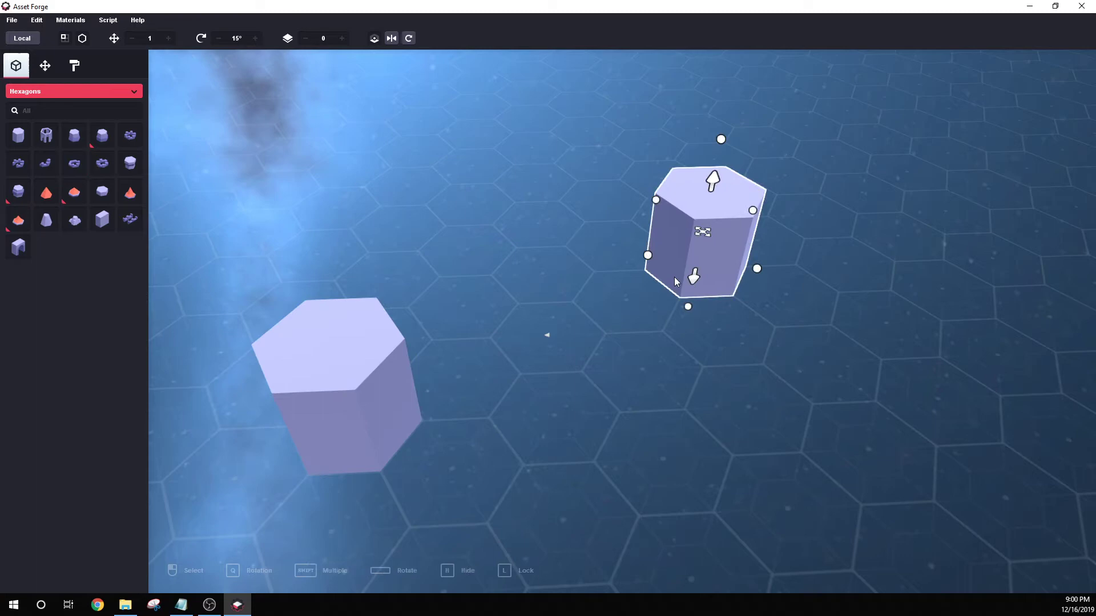
right_click_drag(675, 280, 557, 345)
- Place two arches against the lower hexagon and stack a third arch on top
left_click(18, 246)
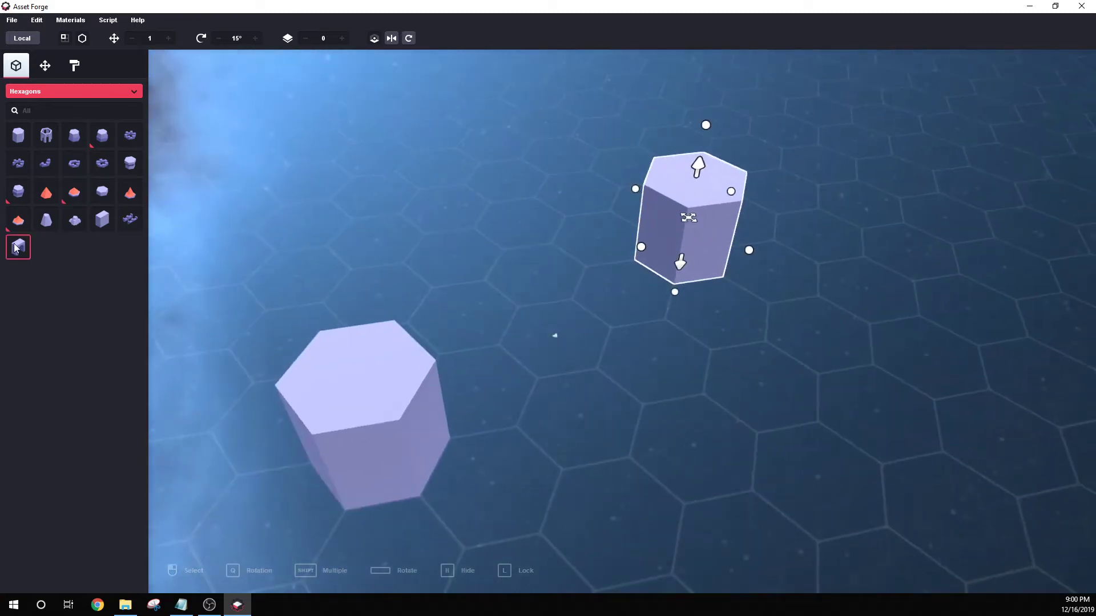
left_click(487, 364)
left_click(19, 247)
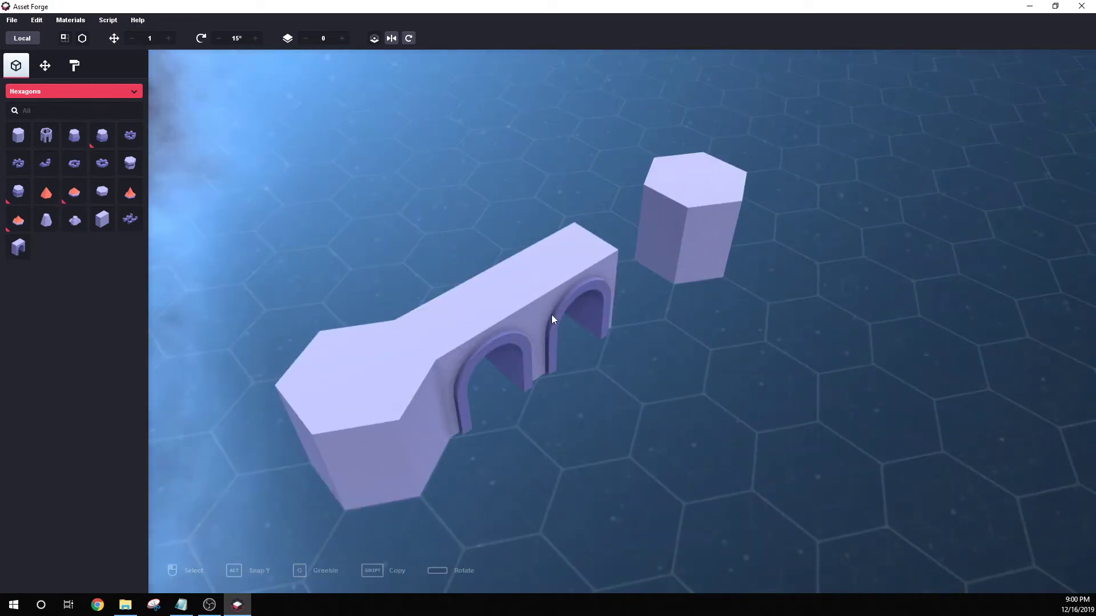
left_click(552, 314)
left_click(19, 246)
left_click(610, 276)
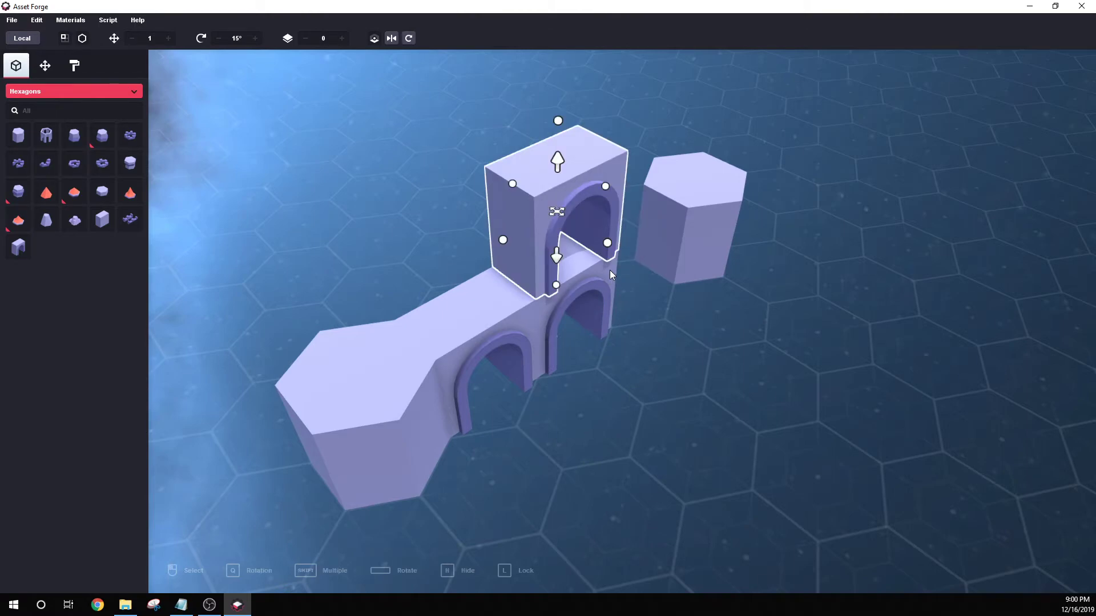
right_click_drag(609, 269, 622, 339)
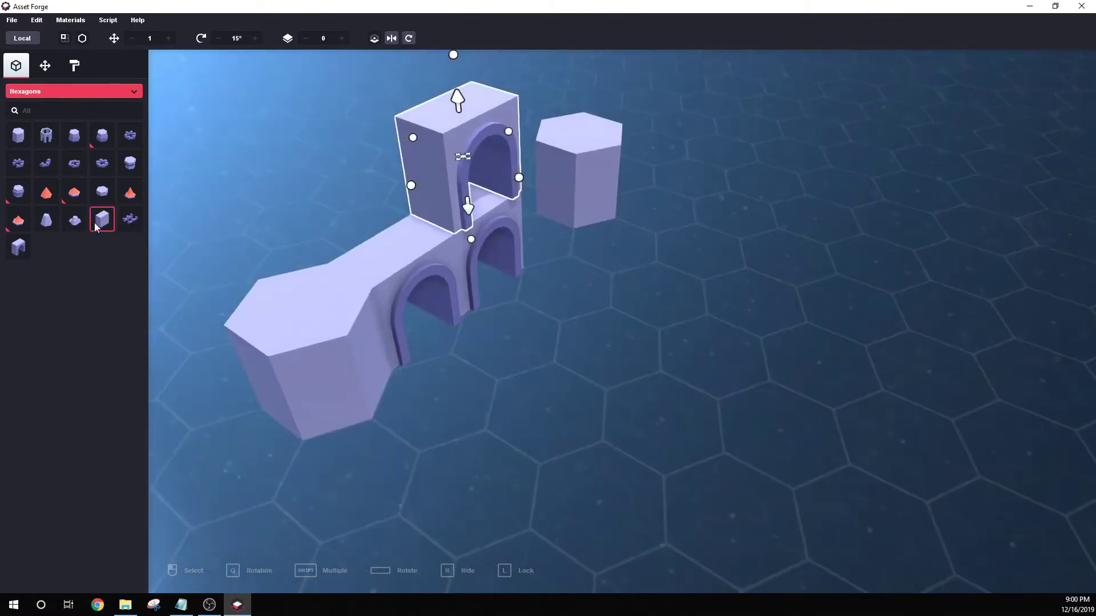
- Replace a misplaced front arch with one rotated to face right-front
left_click(18, 247)
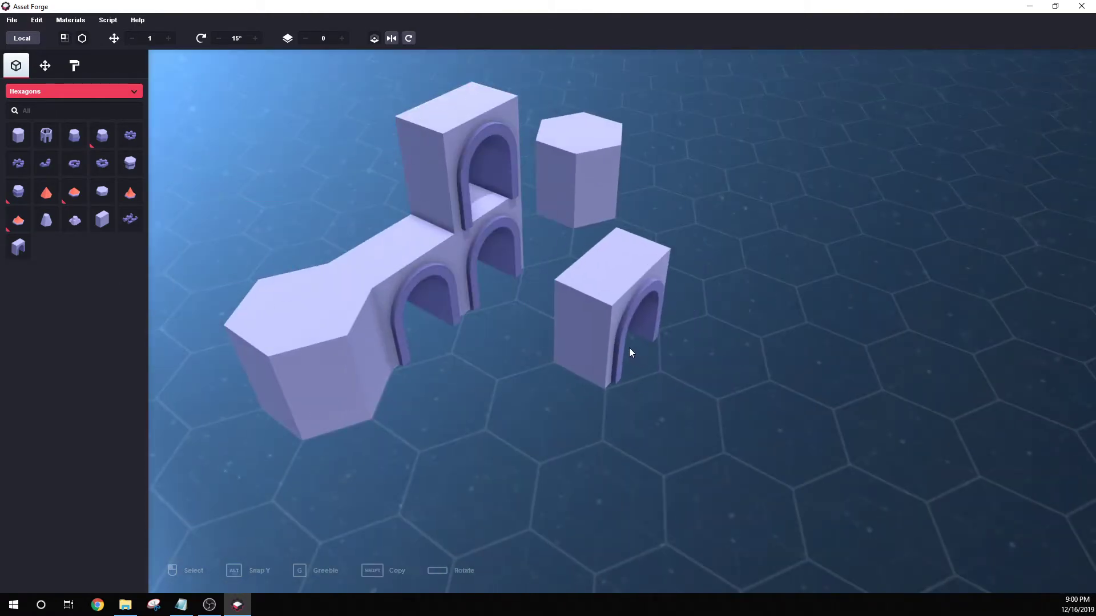
right_click_drag(633, 353, 622, 377)
left_click(572, 348)
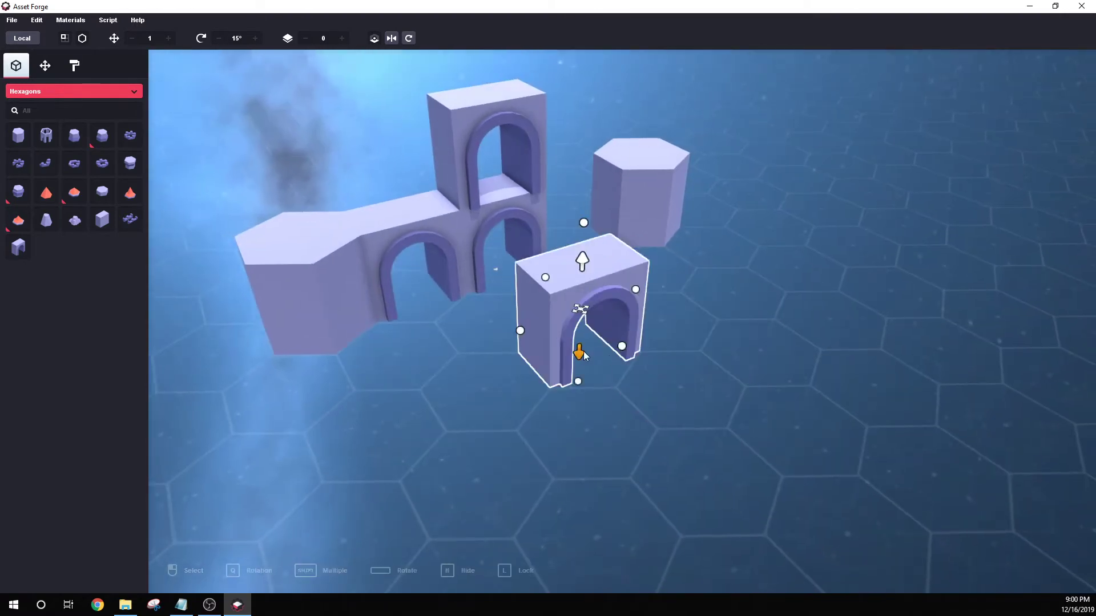
key("Delete")
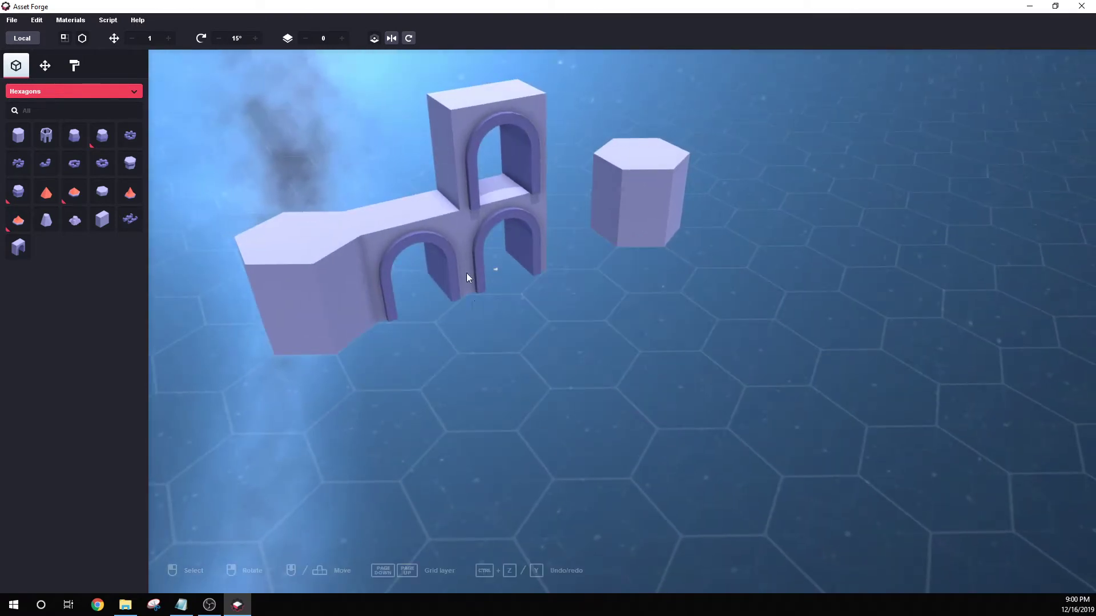
left_click(18, 246)
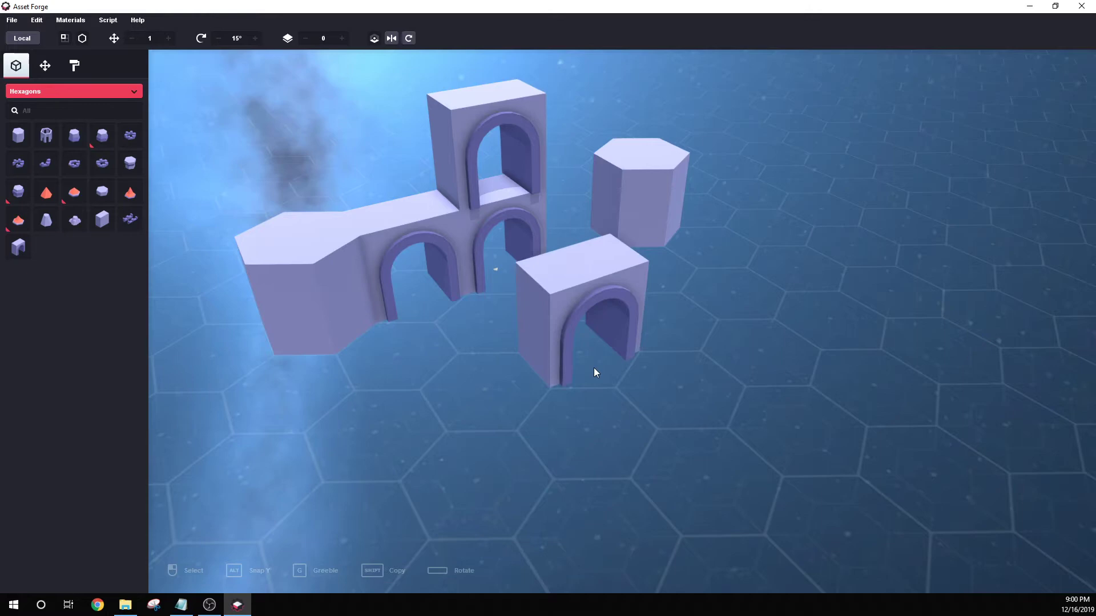
key("space")
key("space")
left_click(596, 368)
right_click_drag(596, 367, 730, 425)
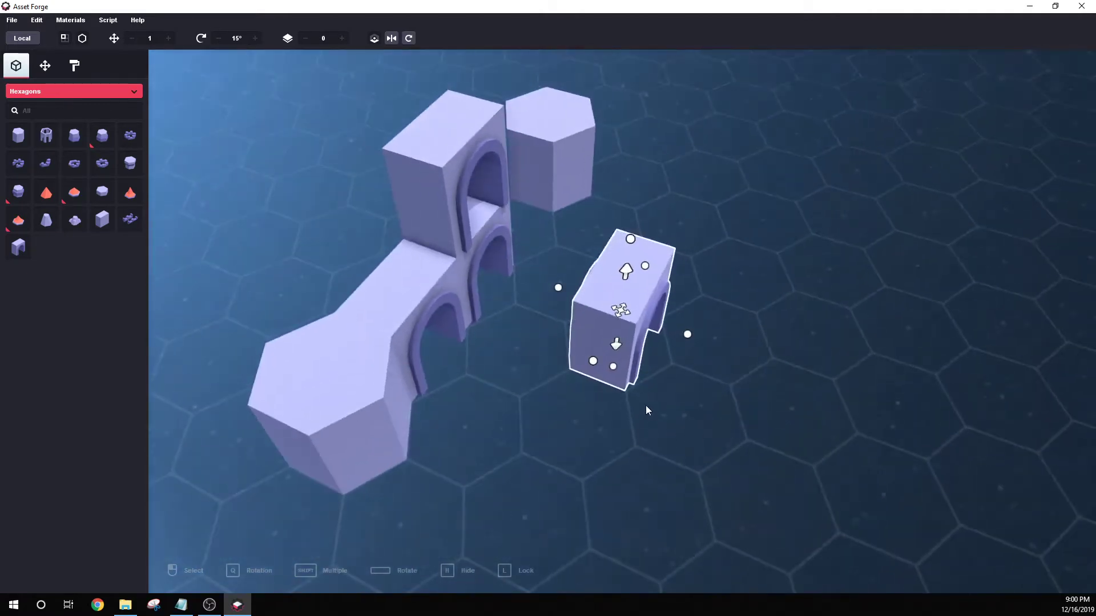
right_click_drag(647, 443, 711, 440)
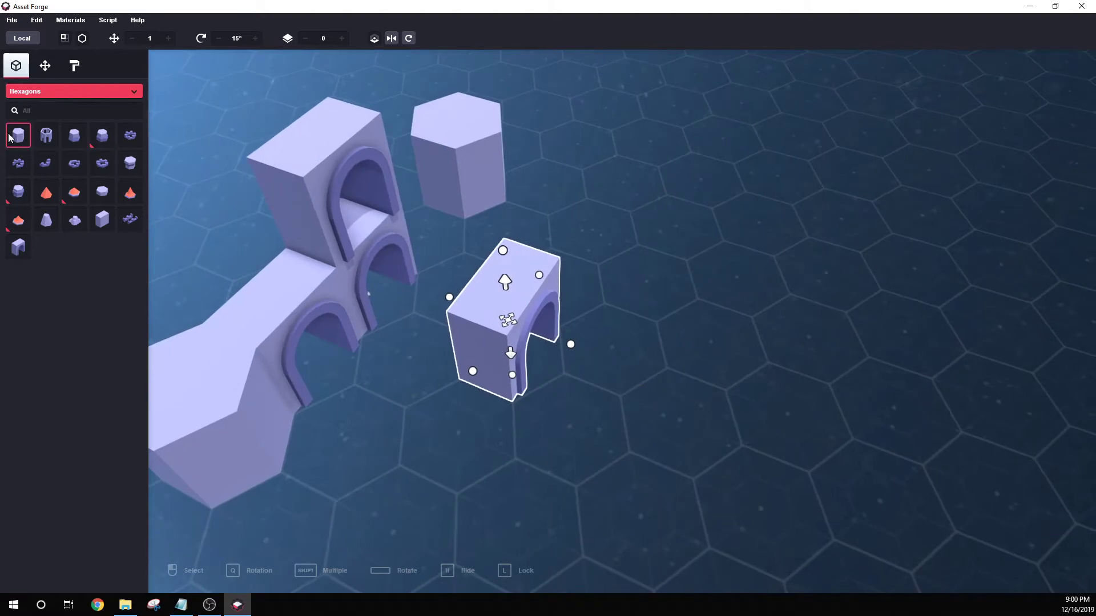
- Add a hexagon prism at the front and top it with a rotated crenellated wall
left_click(18, 135)
left_click(672, 392)
right_click_drag(594, 453, 601, 412)
left_click(130, 227)
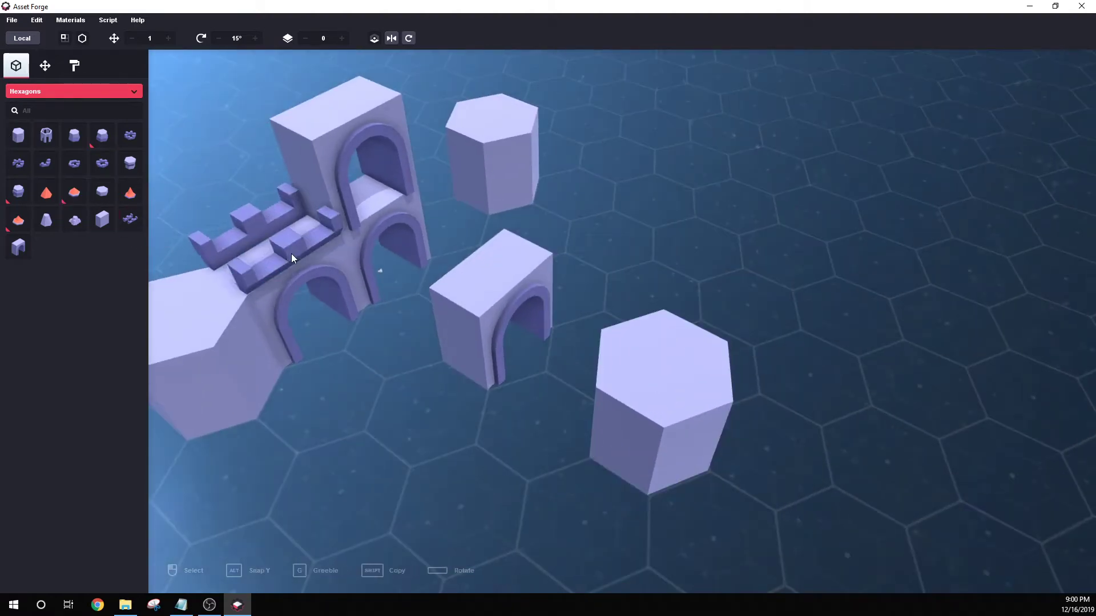
key("space")
key("space")
key("space")
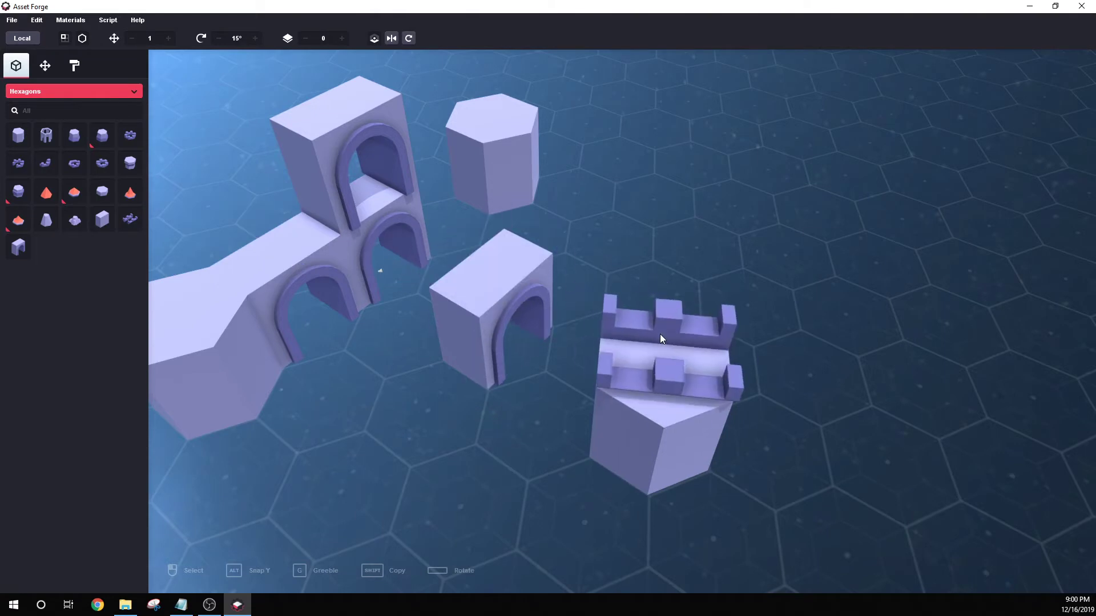
left_click(660, 334)
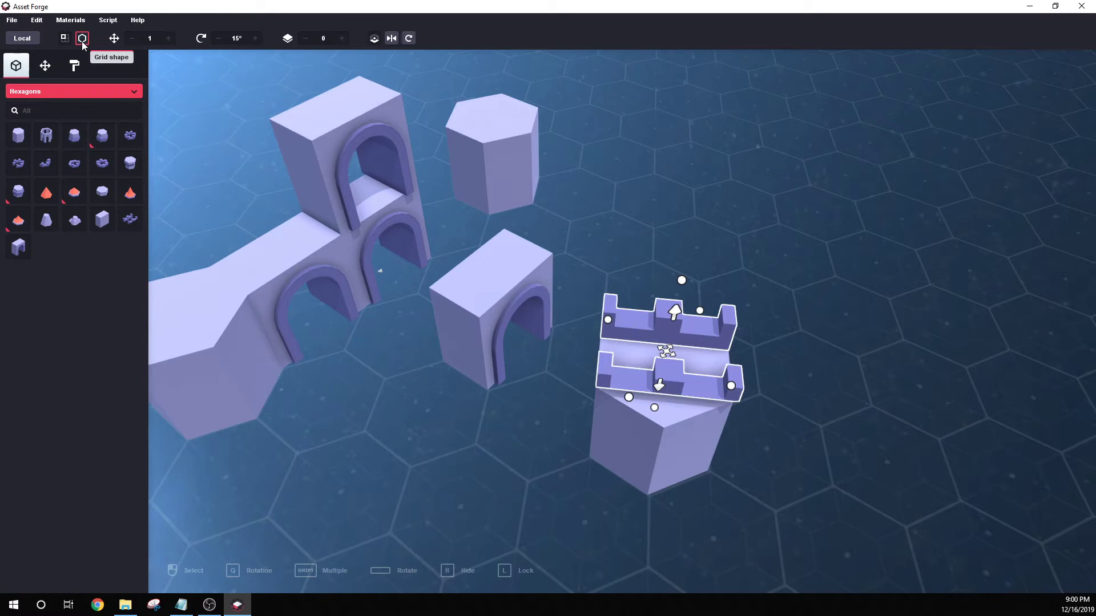
- Place a twice-rotated arch block and switch the grid back to square cells
left_click(18, 247)
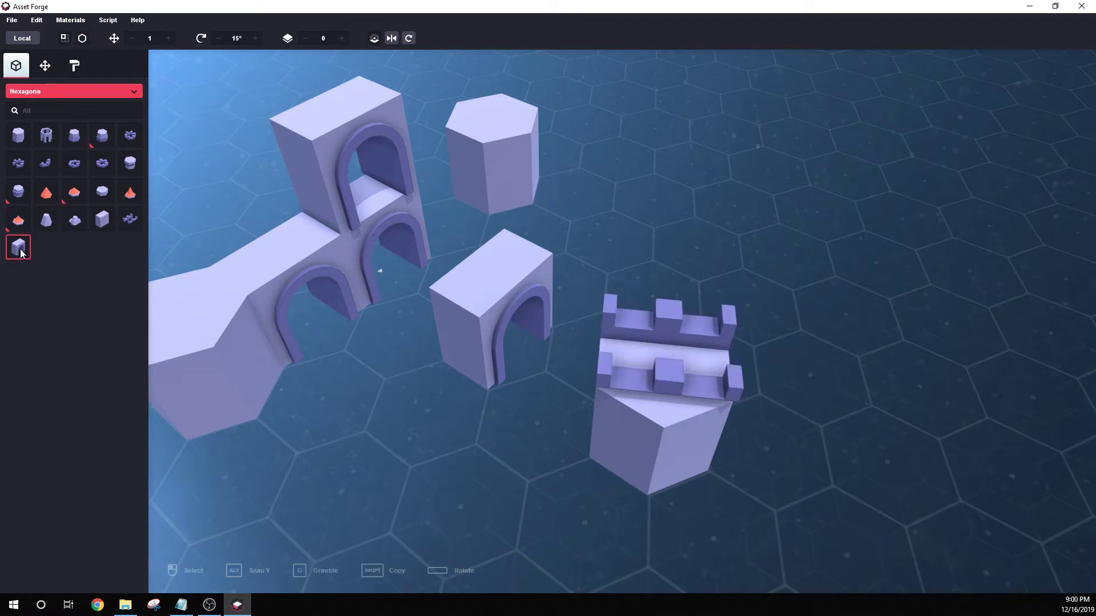
key("space")
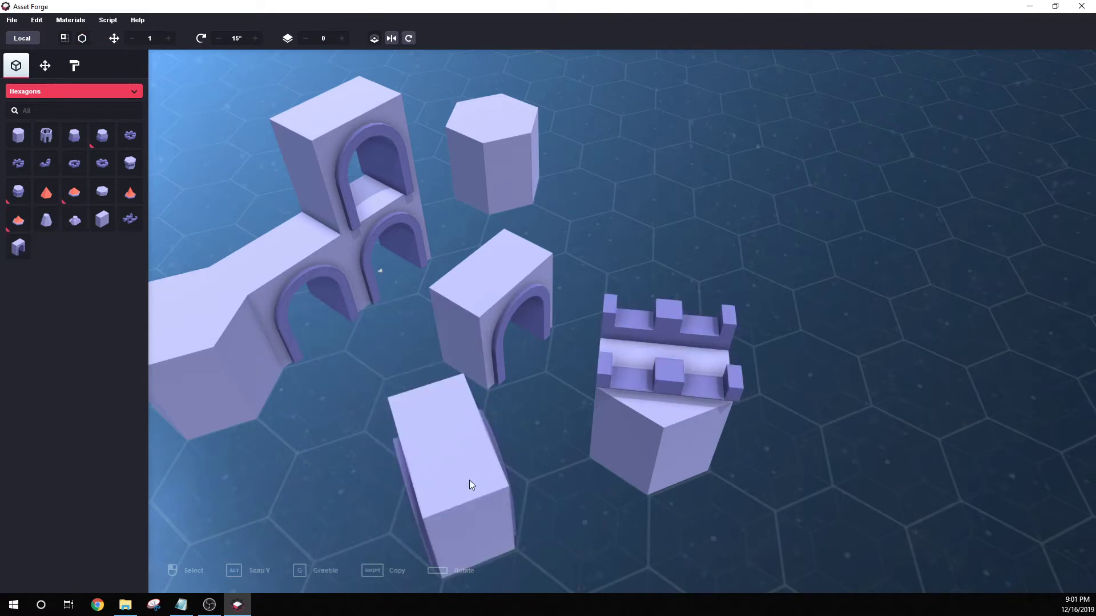
key("space")
left_click(470, 481)
right_click_drag(562, 504, 458, 322)
left_click(82, 38)
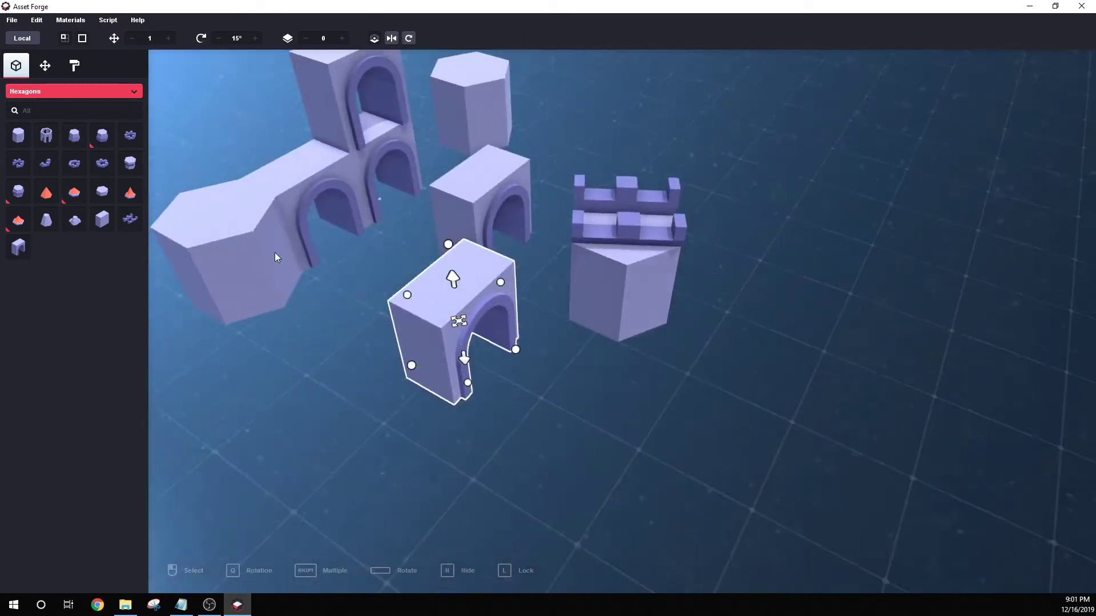
right_click_drag(277, 258, 482, 378)
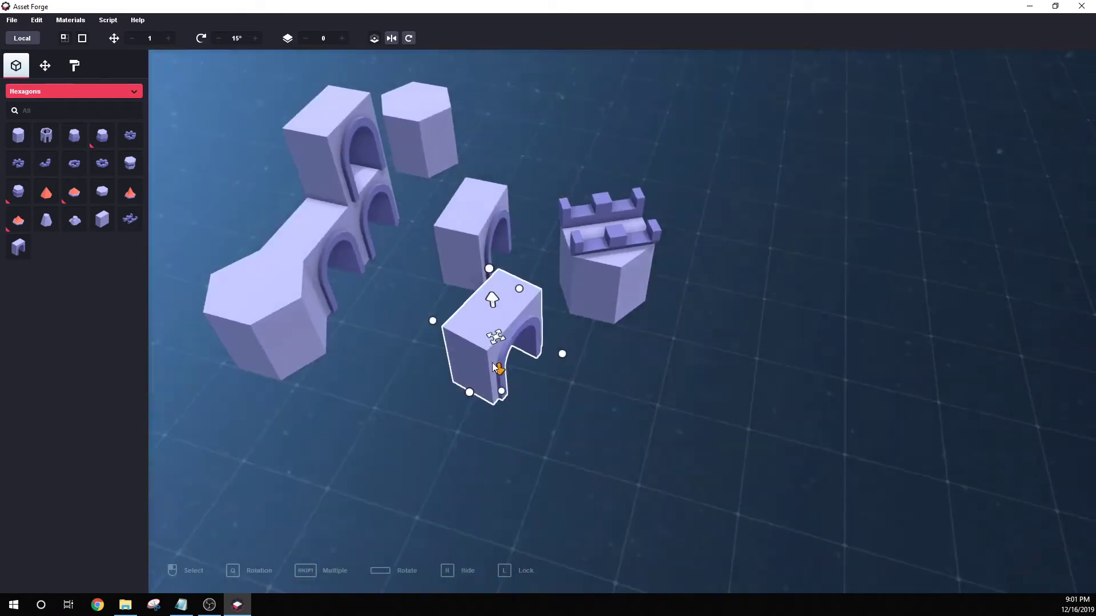
- Place another twice-rotated arch block at the front, then delete it
key("ctrl+d")
key("space")
key("space")
key("space")
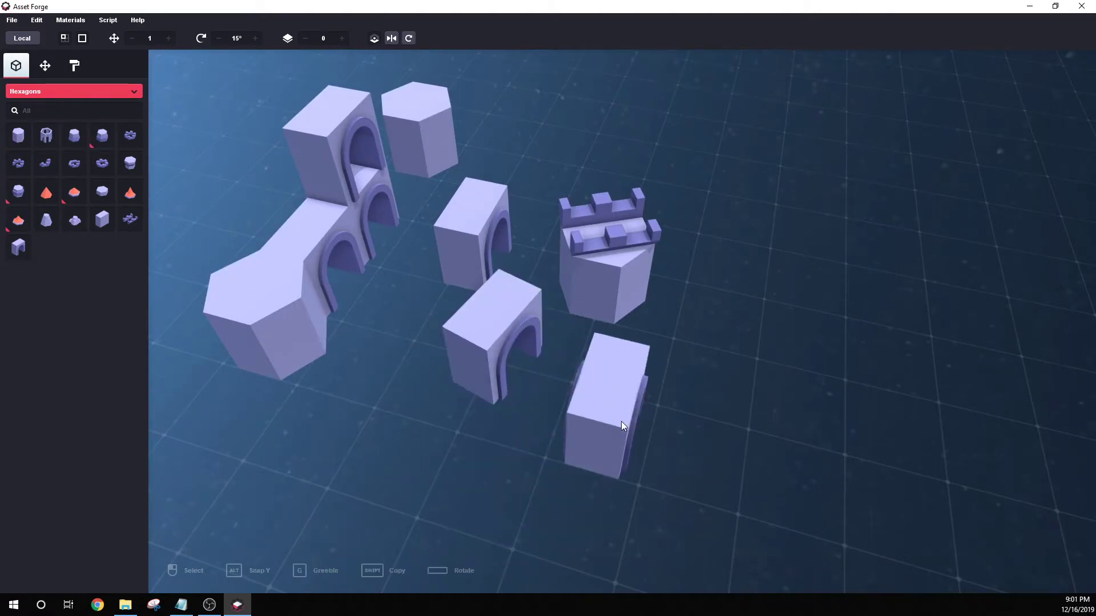
key("space")
left_click(621, 421)
right_click_drag(749, 413, 645, 369)
scroll(656, 394, "up", 2)
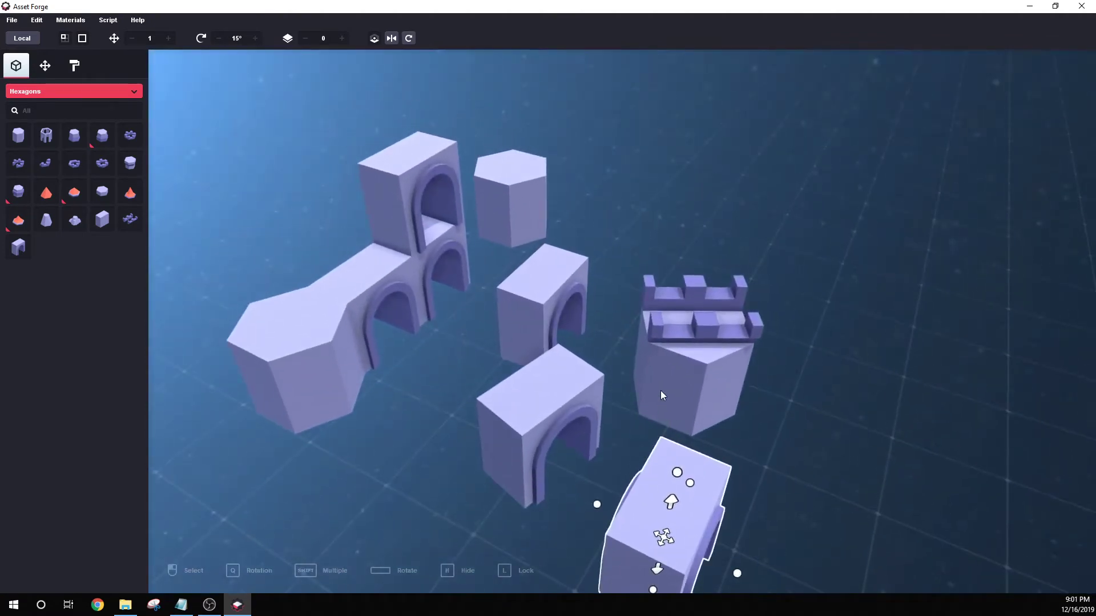
key("Delete")
- Delete the front arch, both hexagons, the crenellations, a leftover piece and the upper arch
left_click(568, 361)
key("Delete")
left_click(672, 364)
key("Delete")
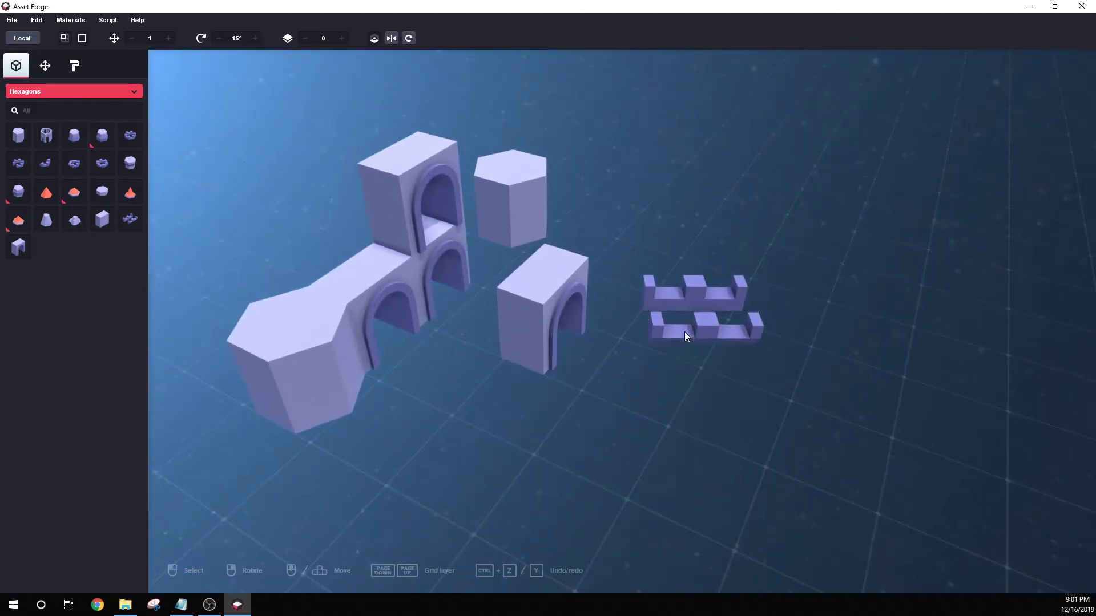
left_click(684, 331)
key("Delete")
left_click(551, 329)
key("Delete")
left_click(534, 194)
key("Delete")
left_click(417, 196)
key("Delete")
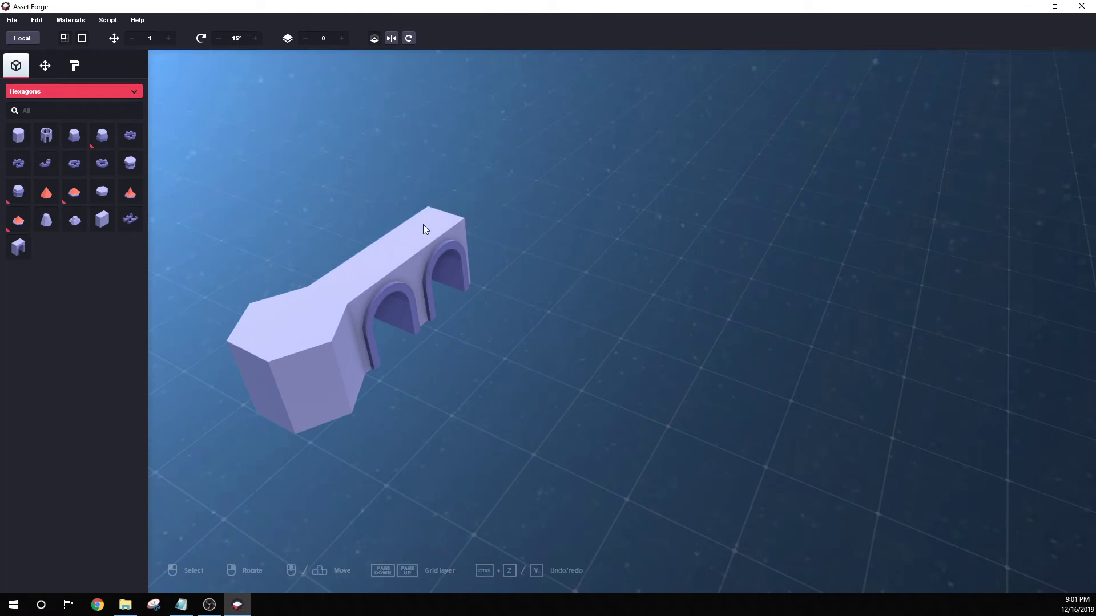
- Move the hexagon end off the arch piece onto the grid beside it
right_click_drag(424, 229, 528, 292)
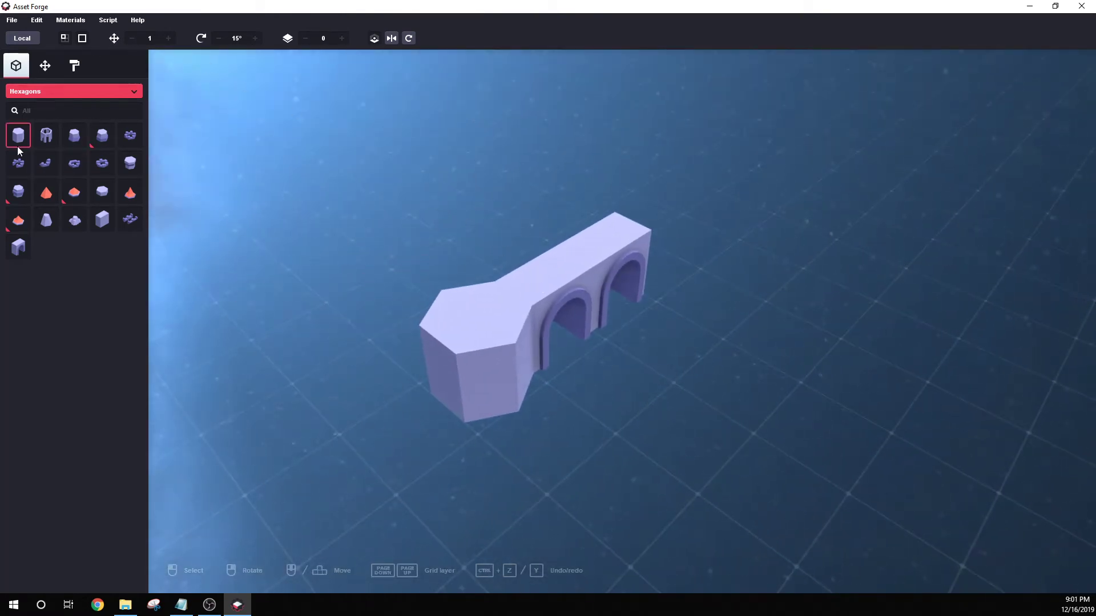
left_click(429, 322)
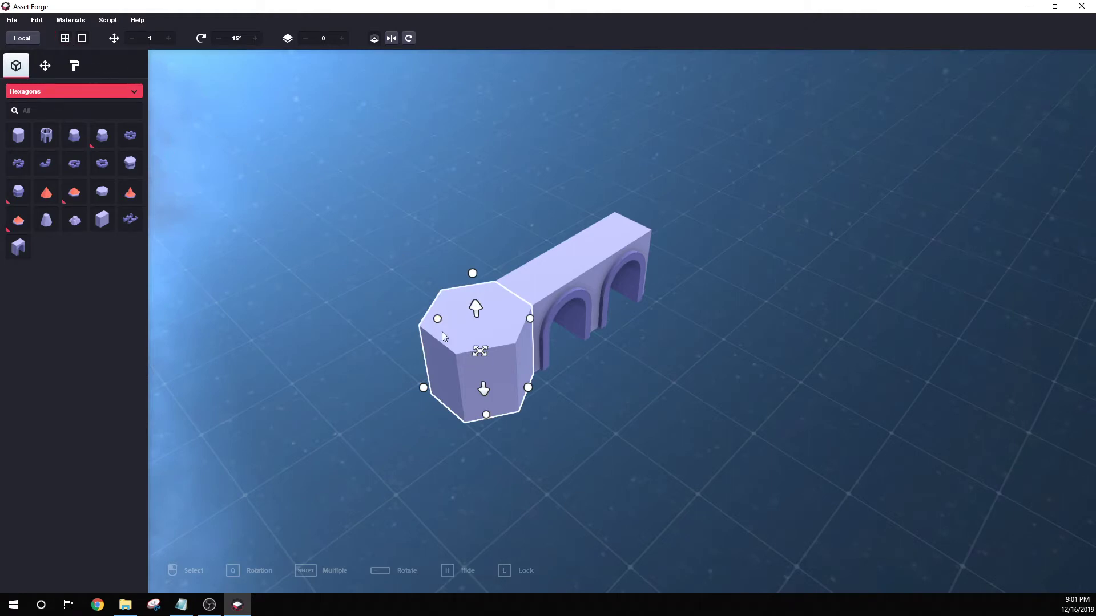
left_click_drag(477, 359, 397, 408)
left_click(64, 38)
right_click_drag(422, 409, 542, 366)
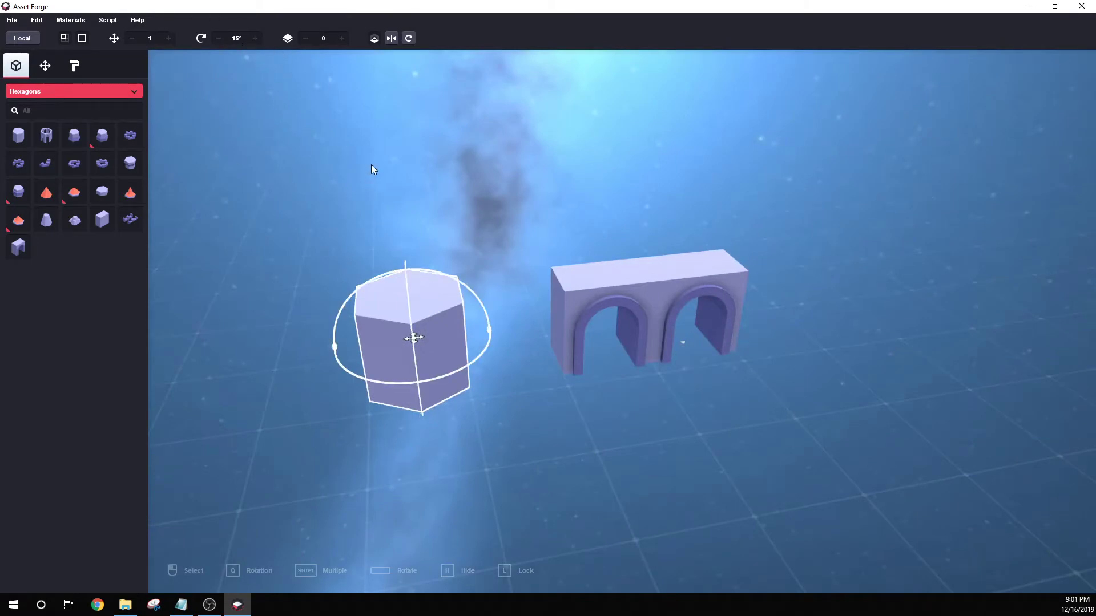
- Rotate the hexagon -30° about its vertical axis using the Q rotation rings
right_click_drag(371, 166, 244, 24)
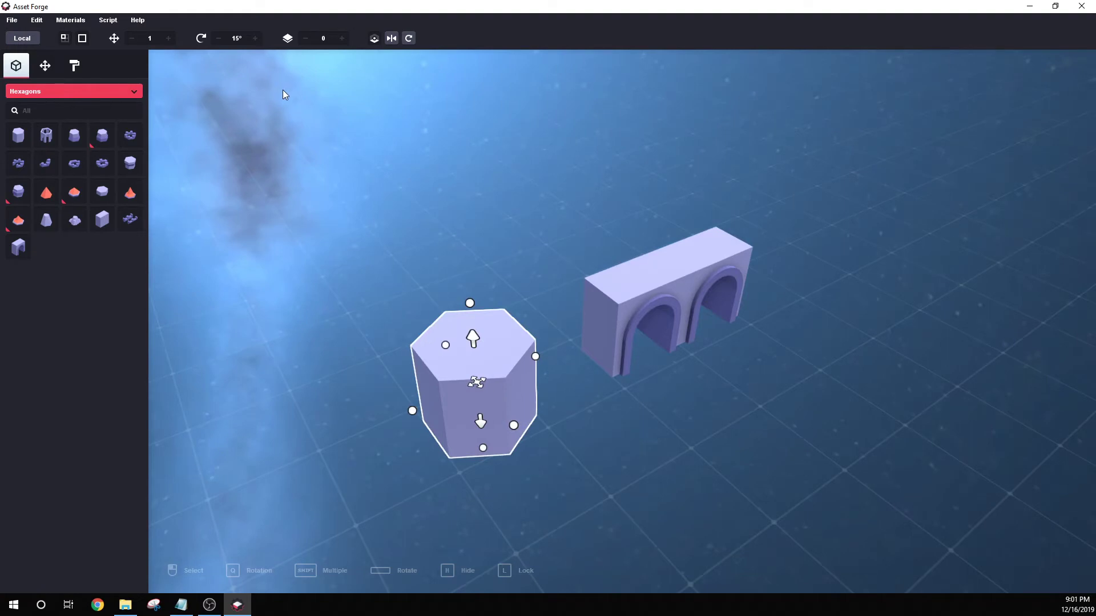
key("q")
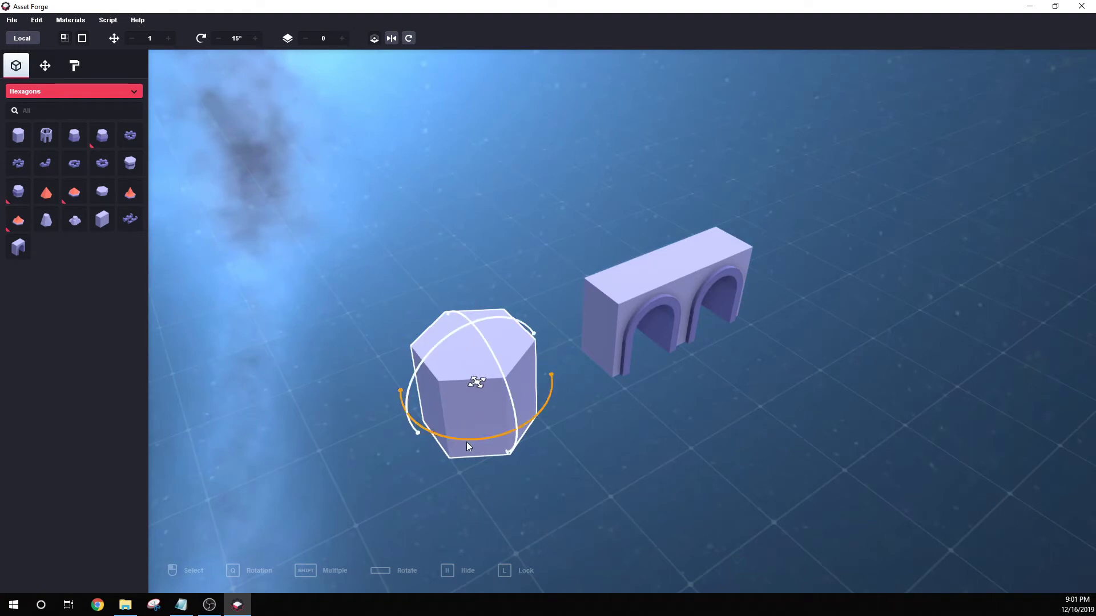
left_click_drag(467, 440, 597, 391)
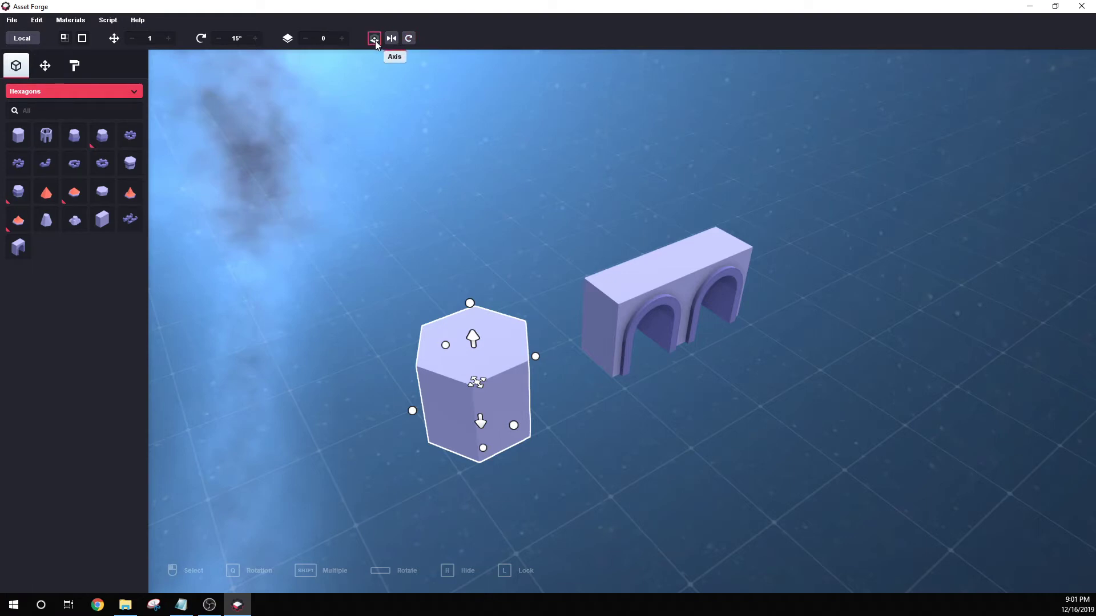
- Turn the hexagon four steps about its vertical axis with the toolbar Rotate button
mouse_move(372, 50)
right_mouse_down()
mouse_move(450, 124)
mouse_move(384, 47)
right_mouse_up()
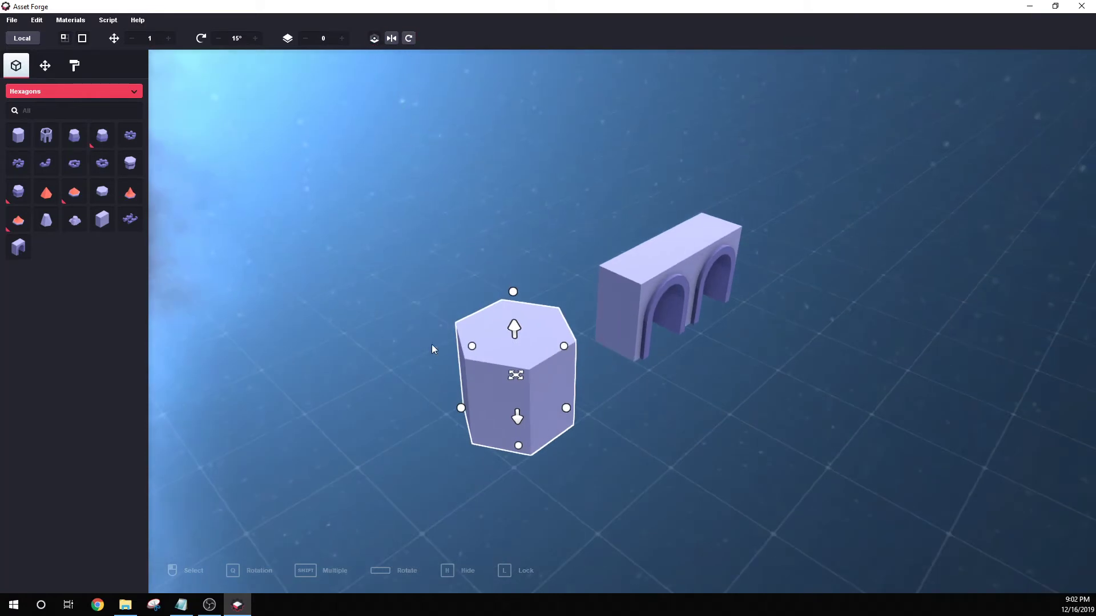
left_click(408, 39)
left_click(409, 38)
left_click(408, 39)
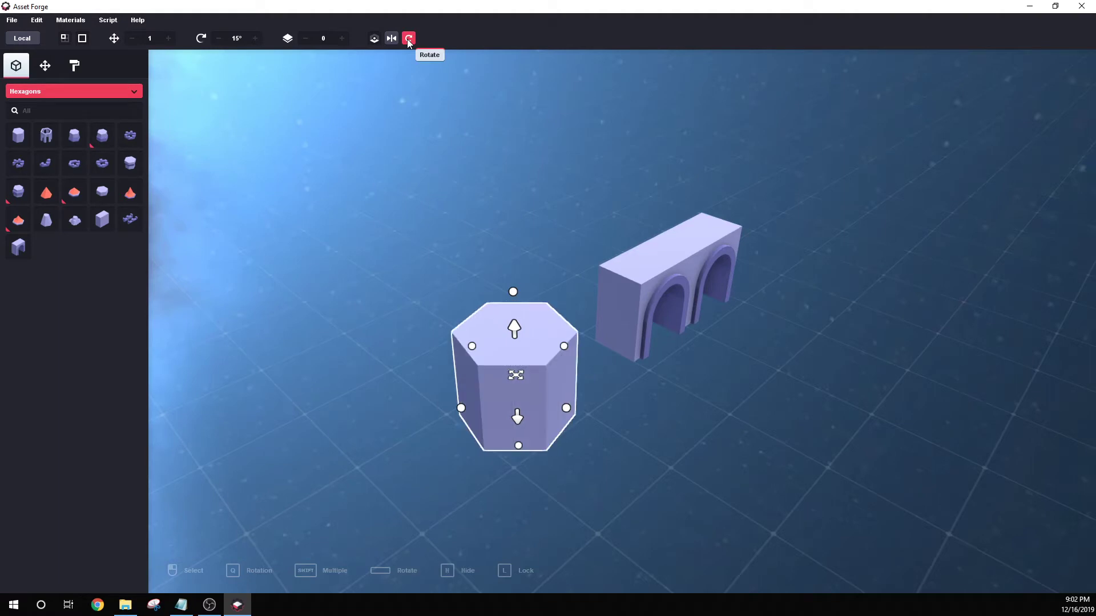
left_click(408, 39)
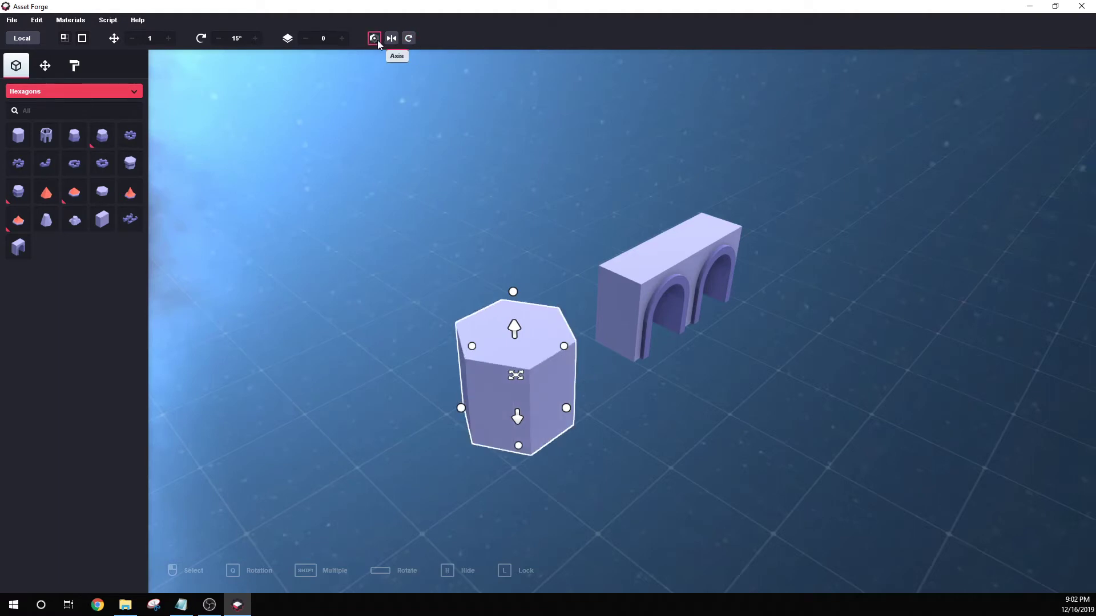
- Keep step-rotating the hexagon until it stands upright again
left_click(410, 39)
left_click(410, 39)
left_click(410, 38)
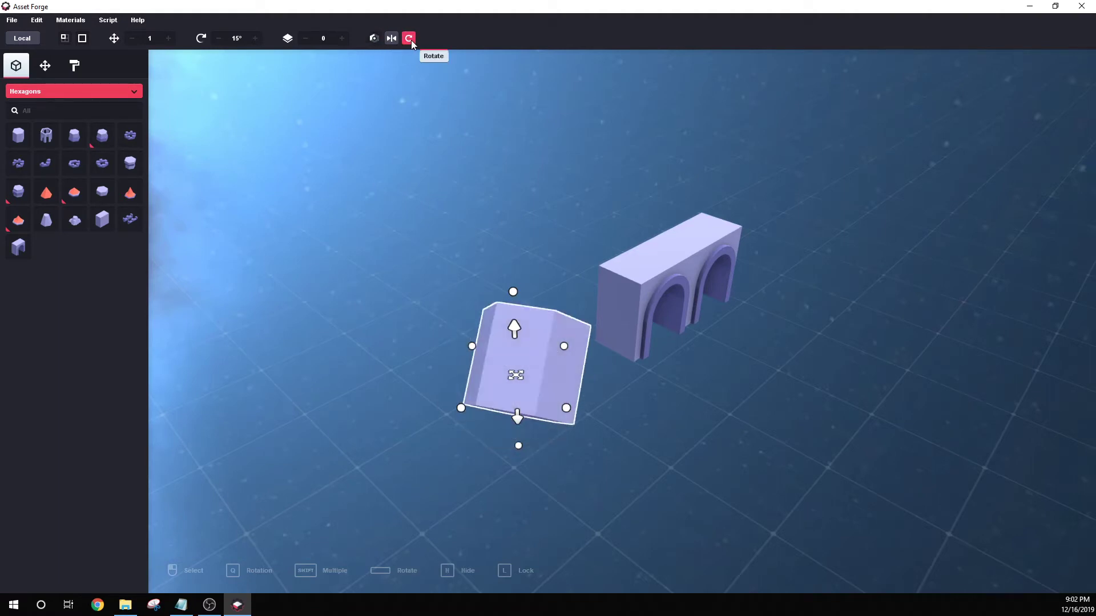
left_click(410, 39)
left_click(409, 39)
left_click(410, 39)
left_click(410, 39)
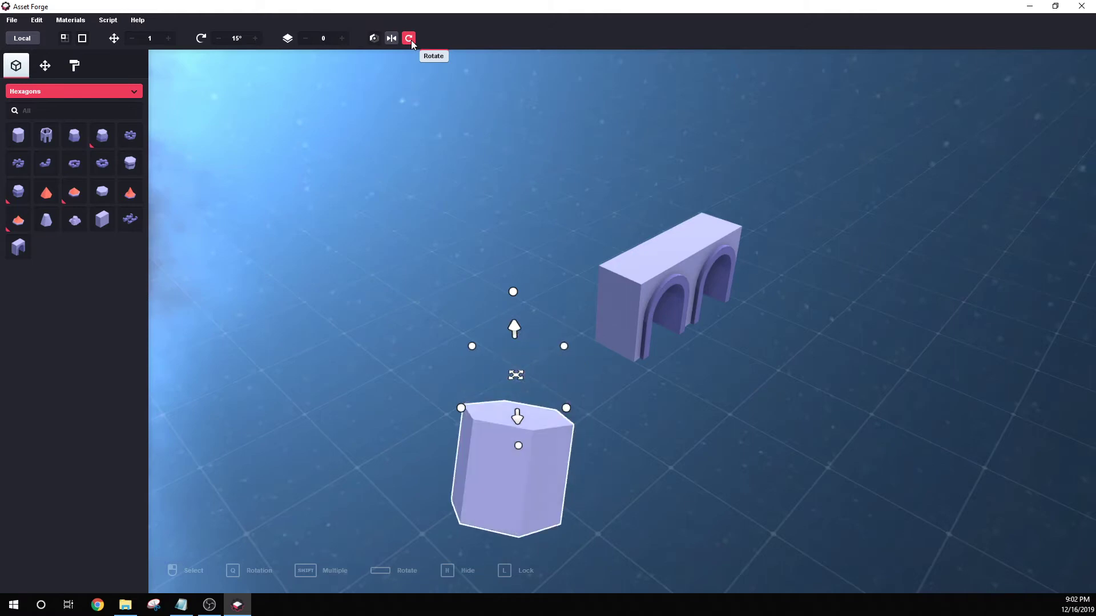
left_click(410, 39)
left_click(410, 39)
left_click(410, 39)
right_click_drag(434, 63, 451, 124)
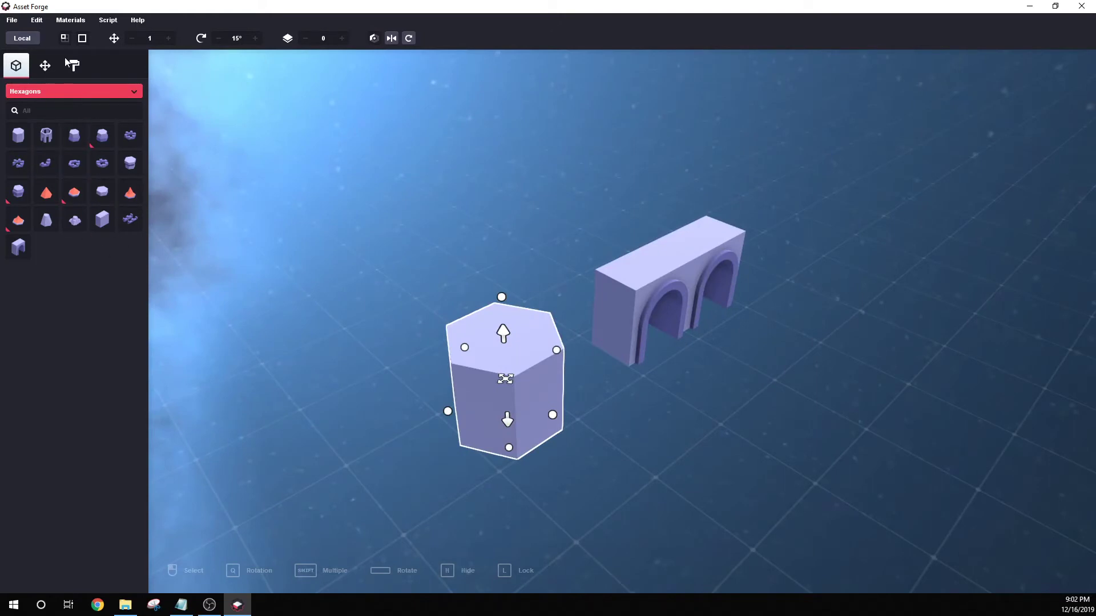
- Switch the library to Primitives and place a hollow cube beside the arch wall
left_click(83, 90)
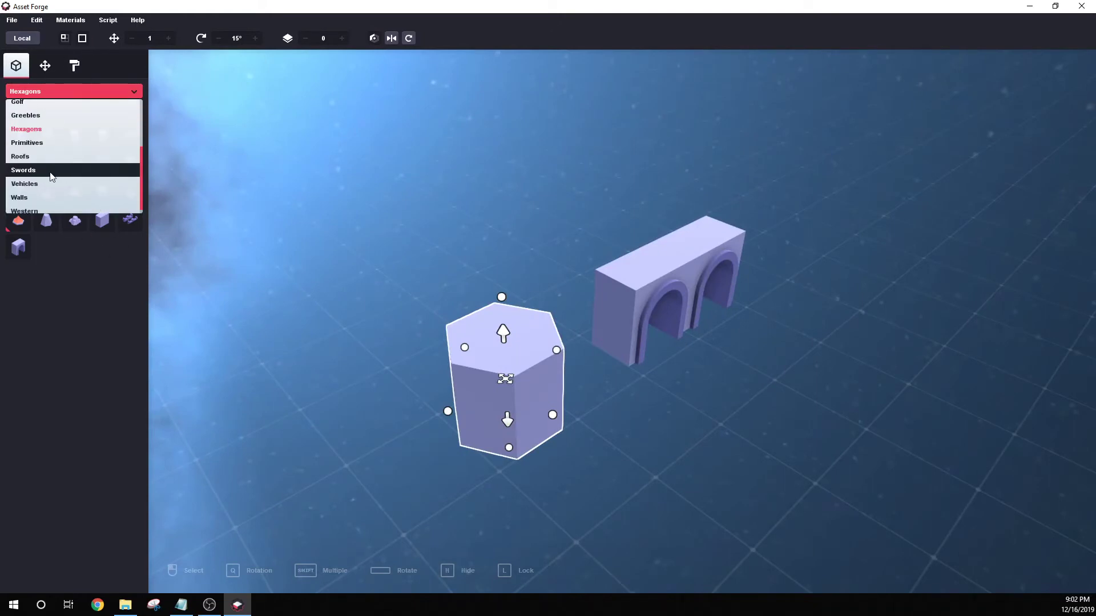
left_click(50, 187)
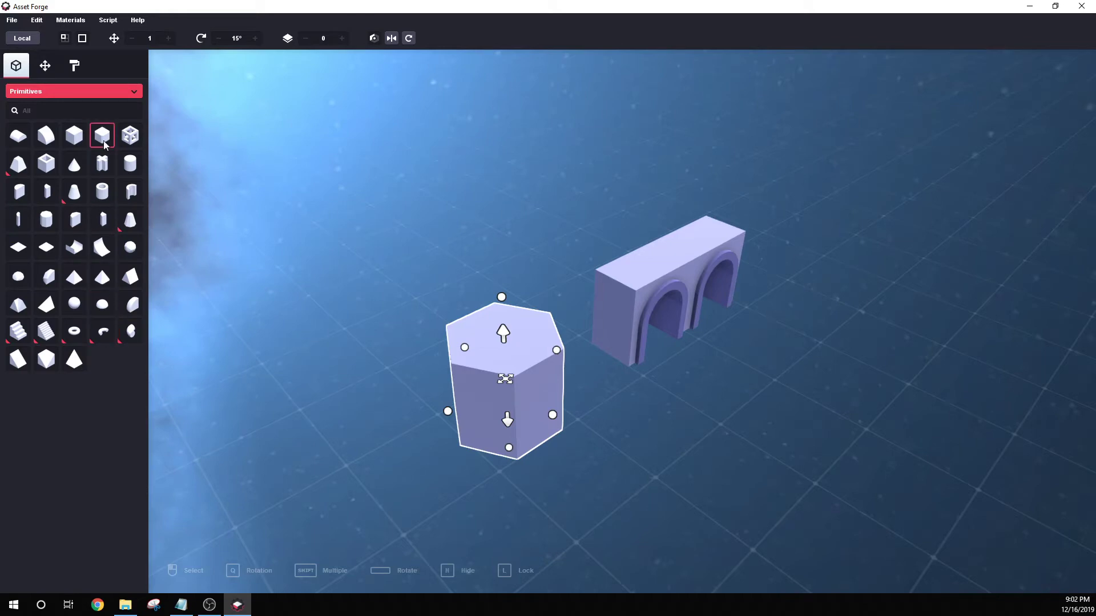
left_click(130, 135)
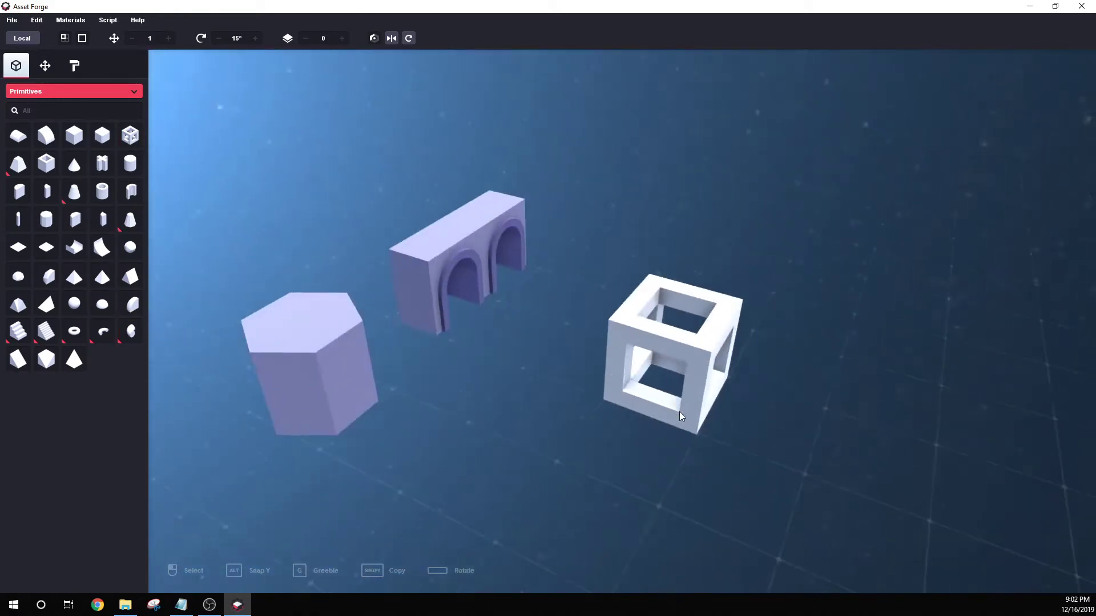
left_click(679, 412)
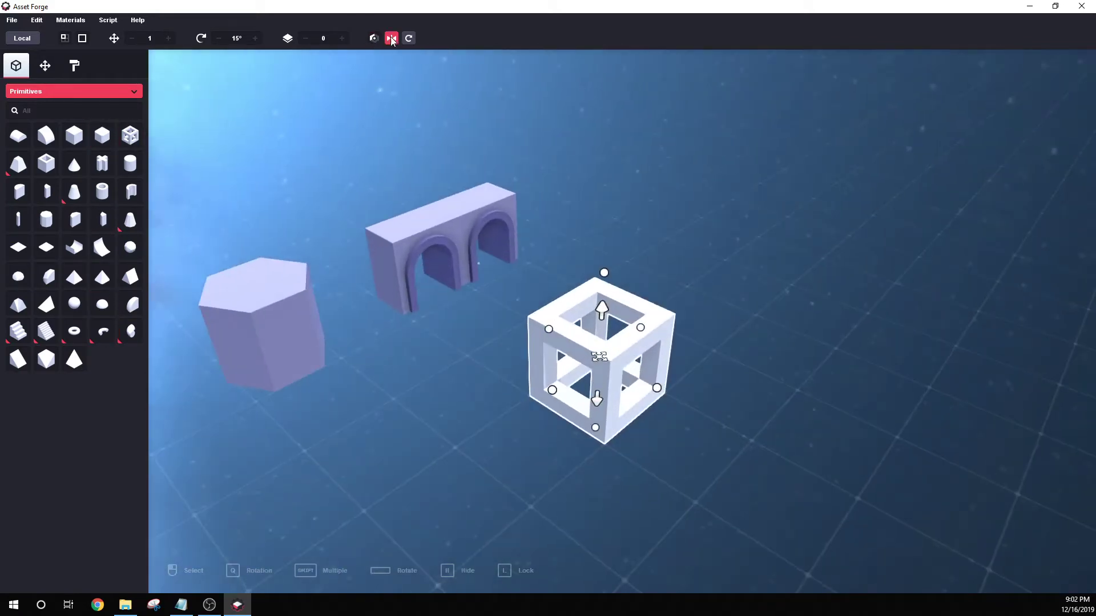
- Rotate the hollow cube five steps, mirror it, then rotate three more into a tilt
left_click(407, 40)
left_click(407, 40)
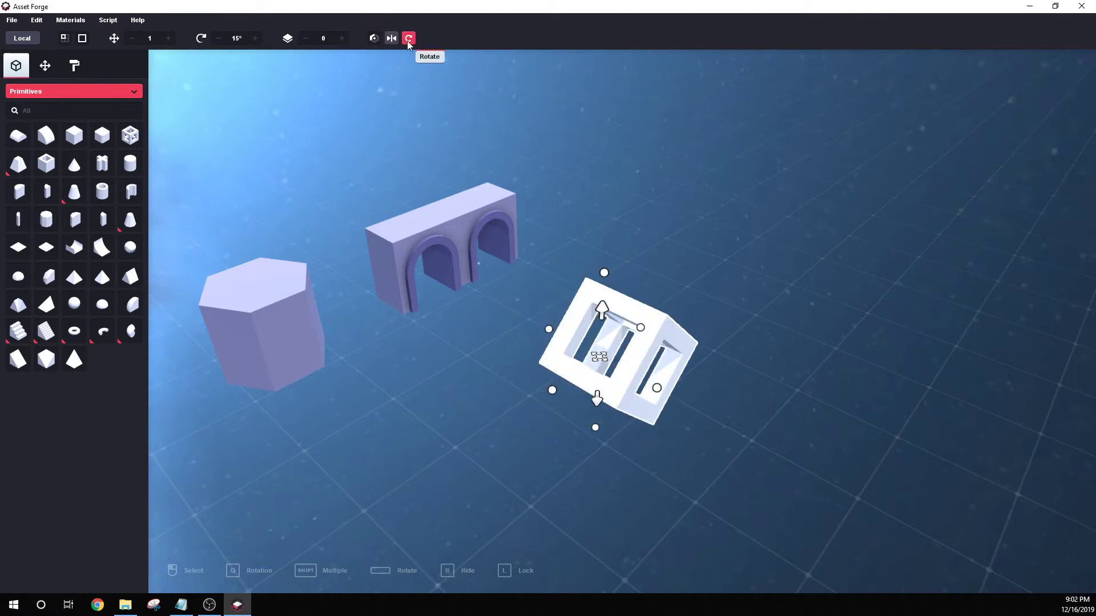
left_click(407, 40)
left_click(407, 40)
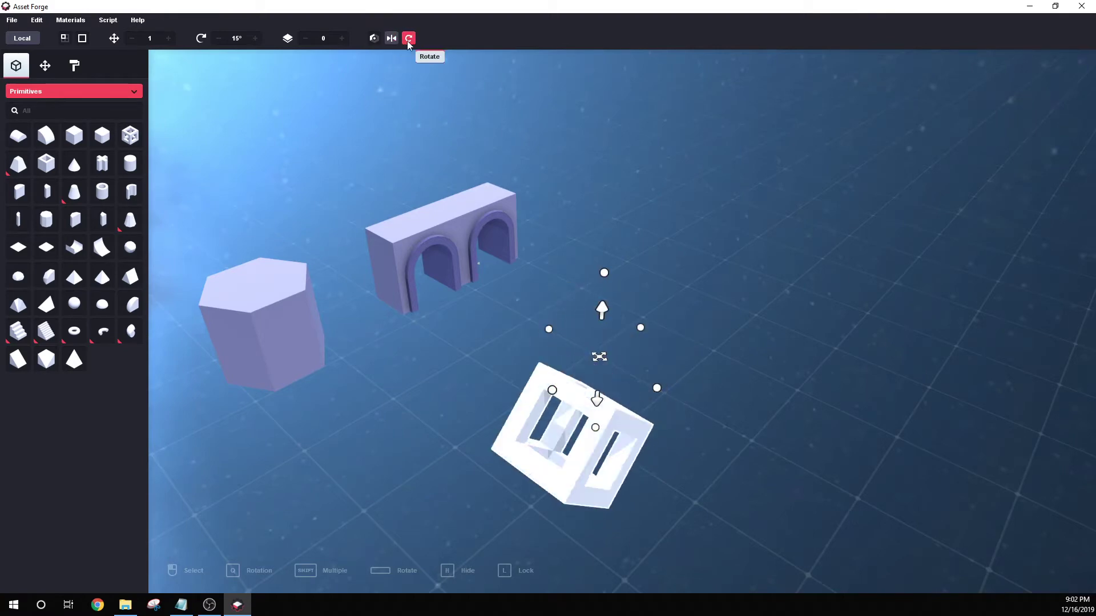
left_click(407, 40)
left_click(387, 39)
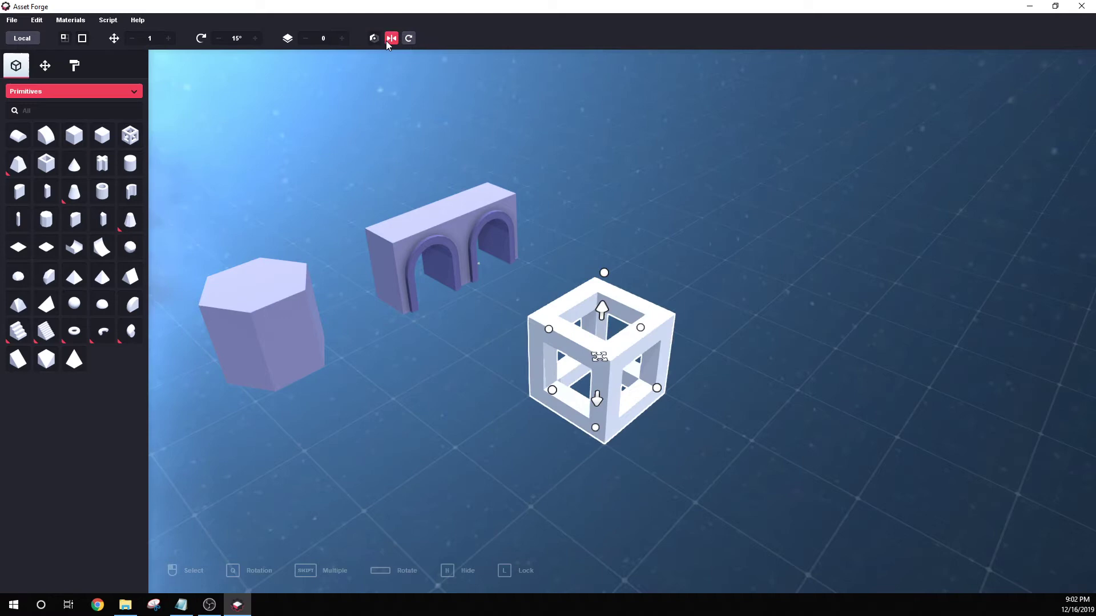
left_click(410, 38)
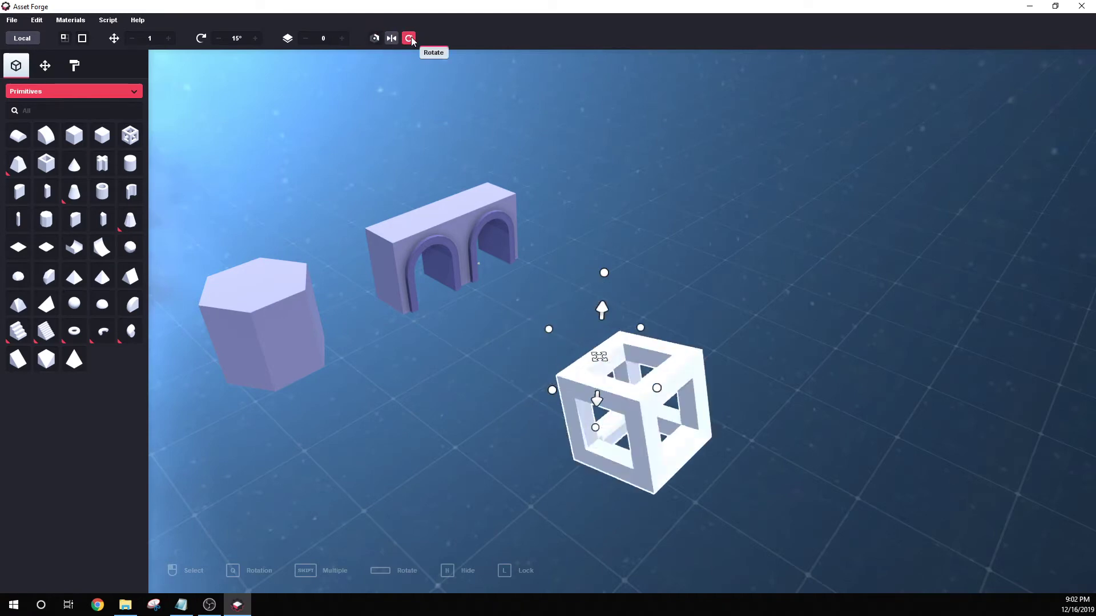
left_click(410, 38)
left_click(410, 38)
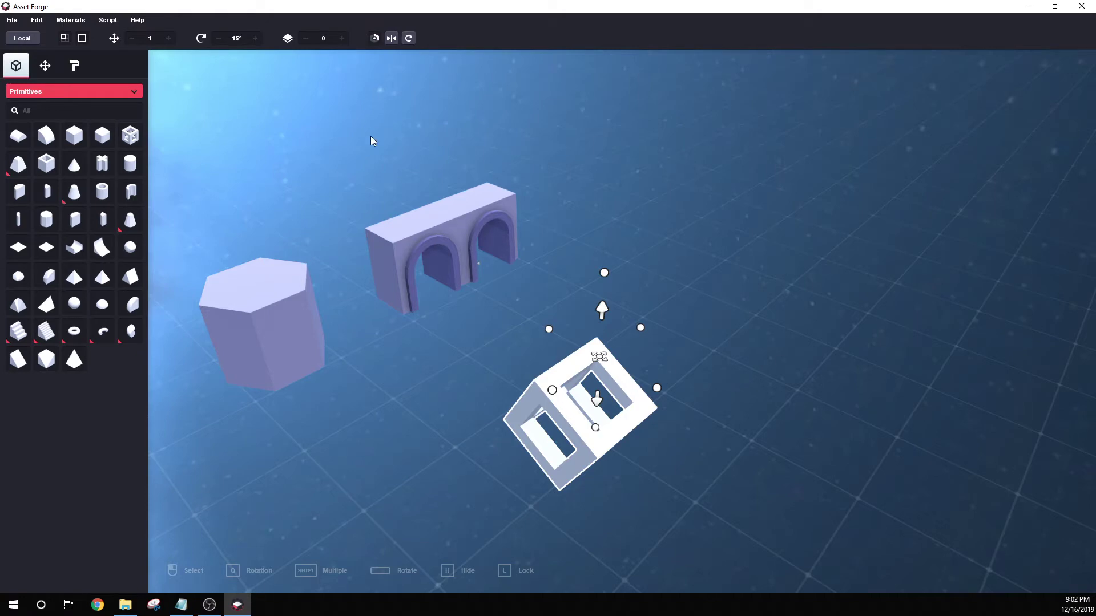
- Toggle the grid layer to 1 and back to 0, then delete the hollow cube
left_click(343, 38)
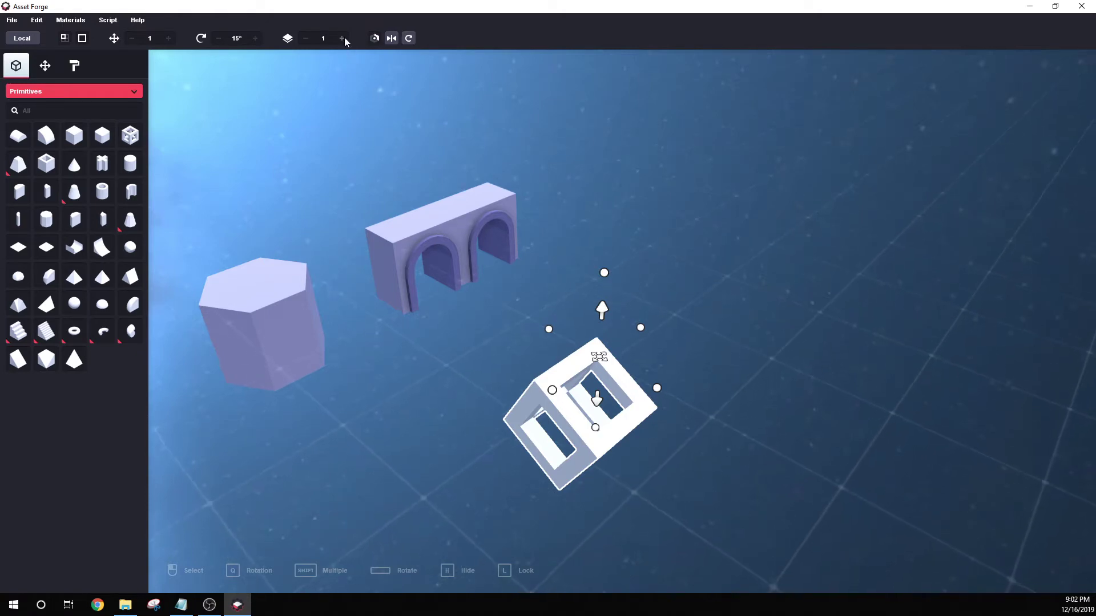
left_click(306, 40)
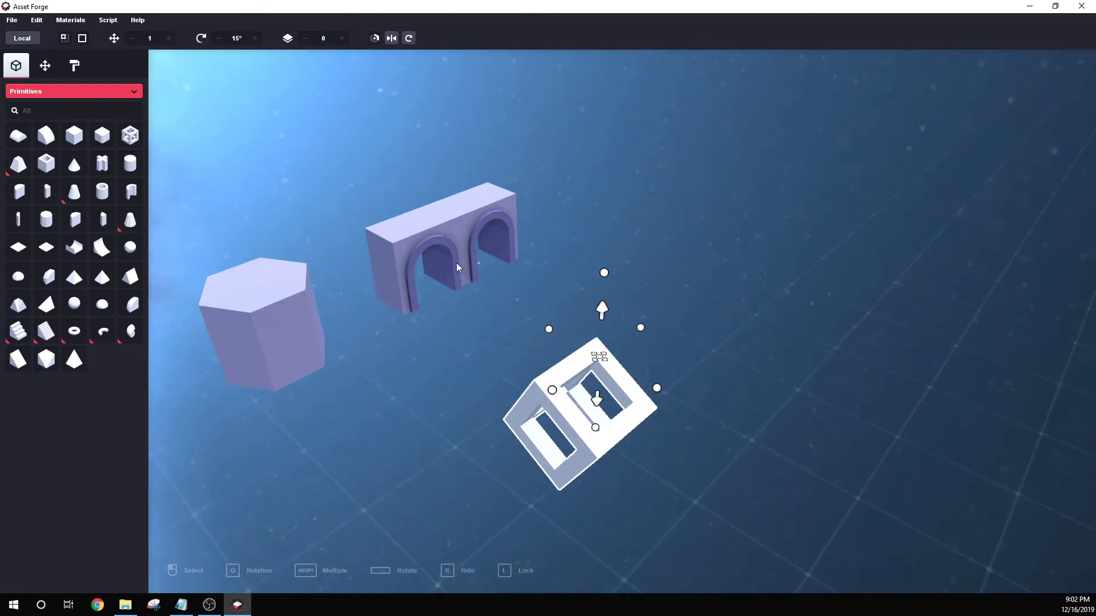
key("Delete")
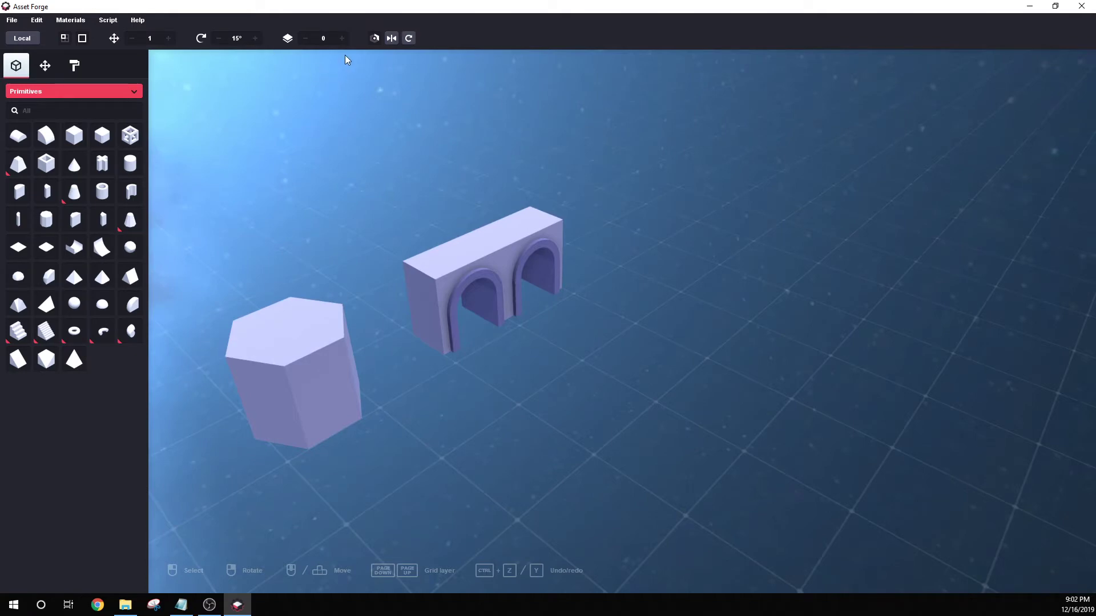
- On grid layer 1, duplicate a tall pillar, then delete the copy and the remaining pillar
left_click(342, 39)
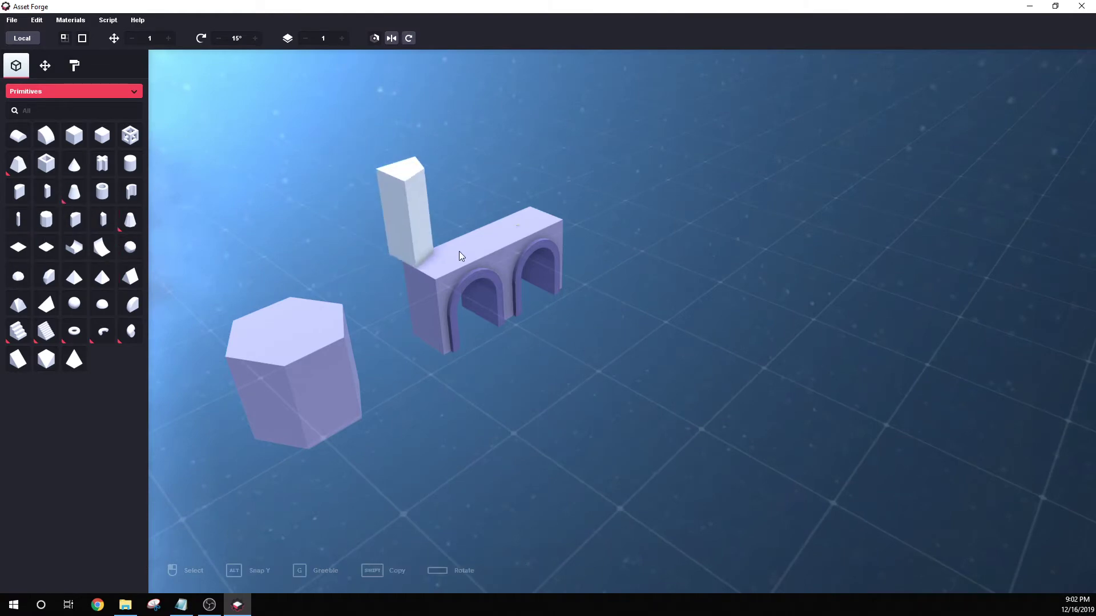
left_click(418, 254)
key("ctrl+d")
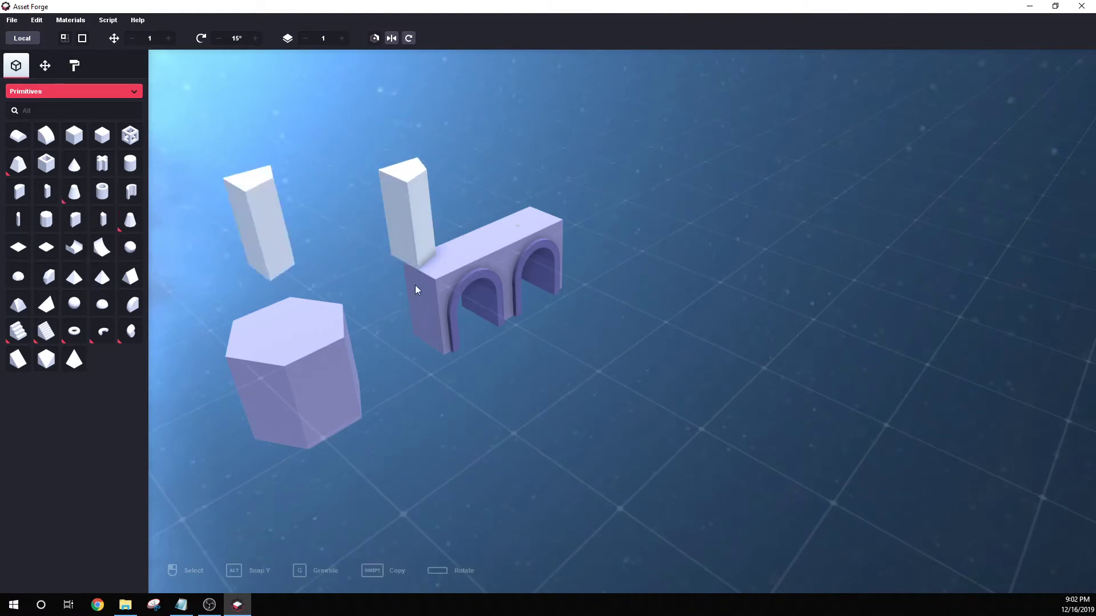
left_click(553, 304)
right_click_drag(582, 308, 614, 309)
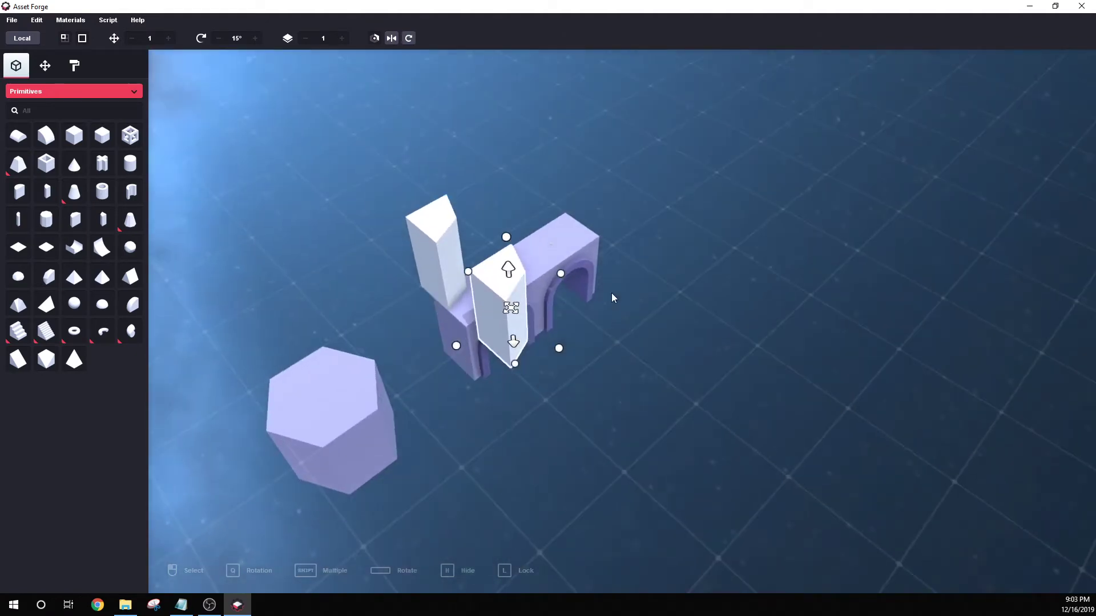
key("Delete")
left_click(444, 255)
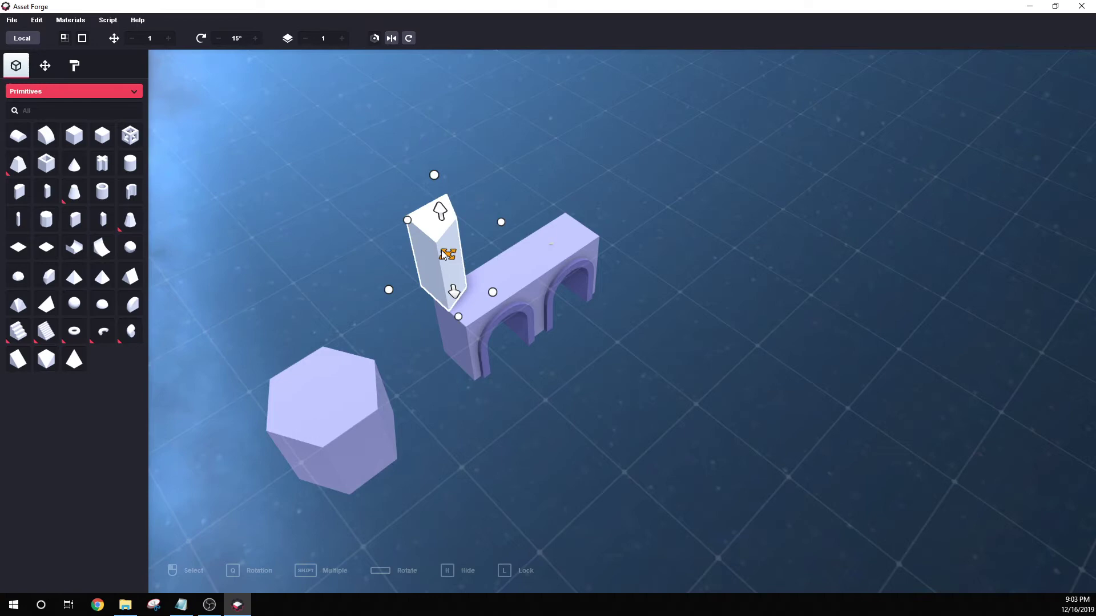
key("Delete")
right_click_drag(443, 255, 451, 308)
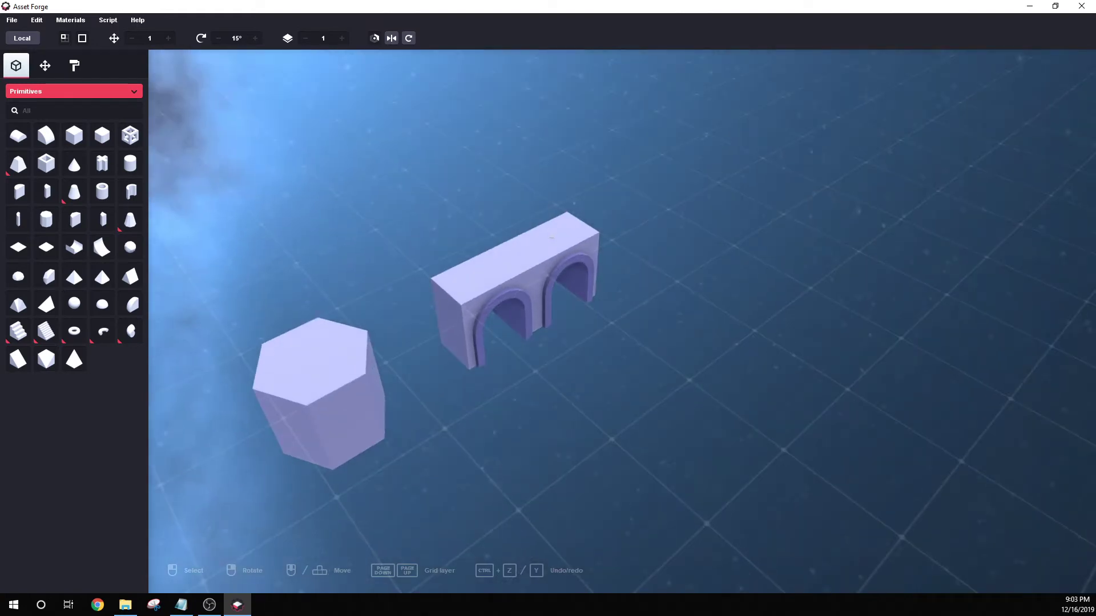
key("alt+Tab")
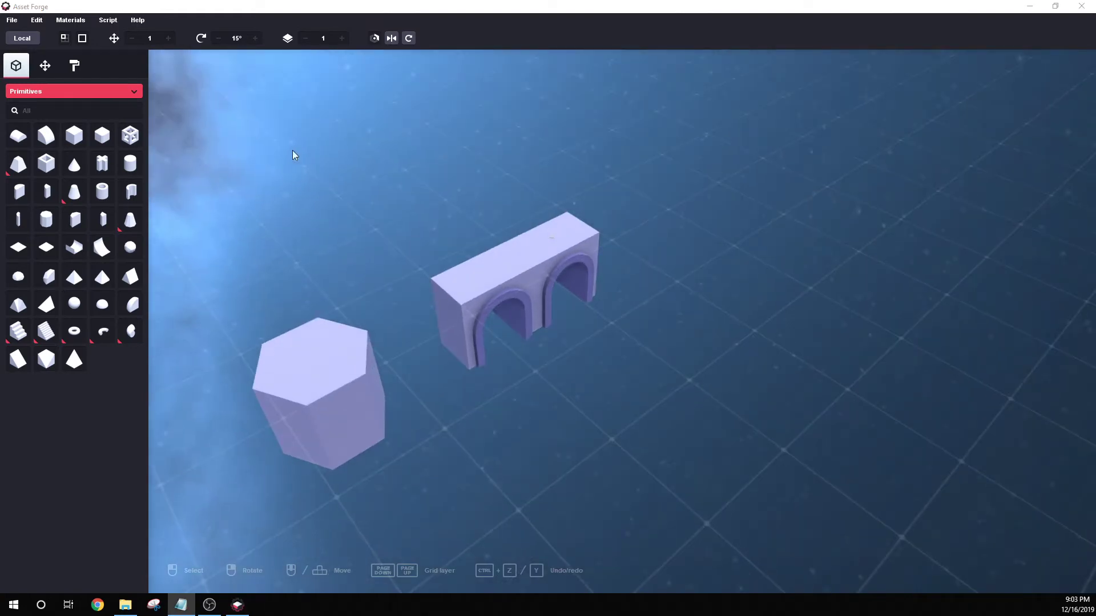
- In Edit > Preferences display settings, try UI Scale 1.1 and return it to 1
left_click(11, 21)
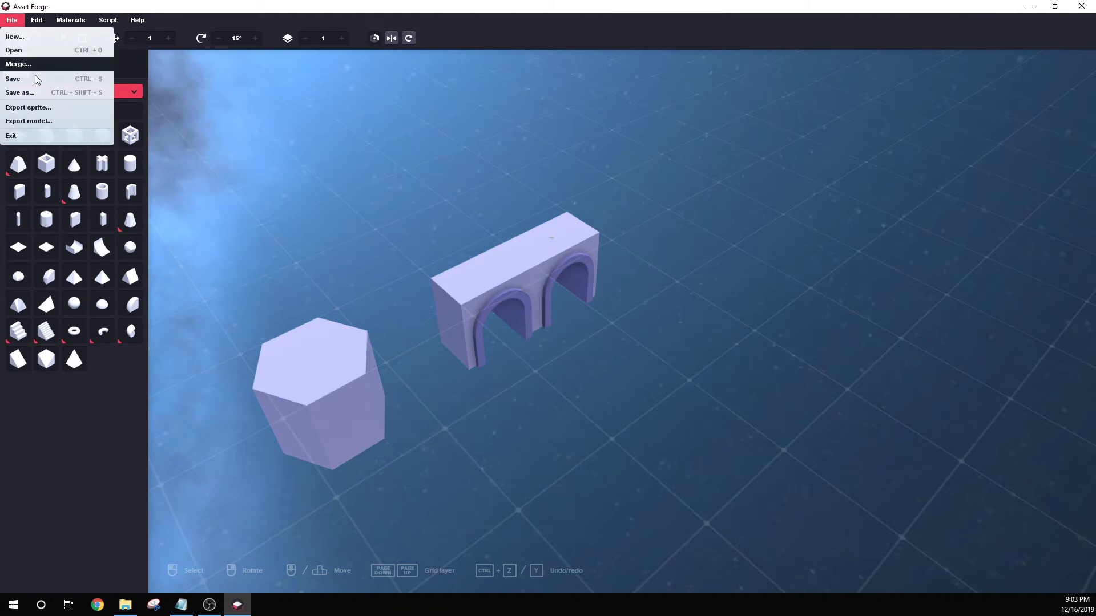
left_click(37, 20)
left_click(63, 193)
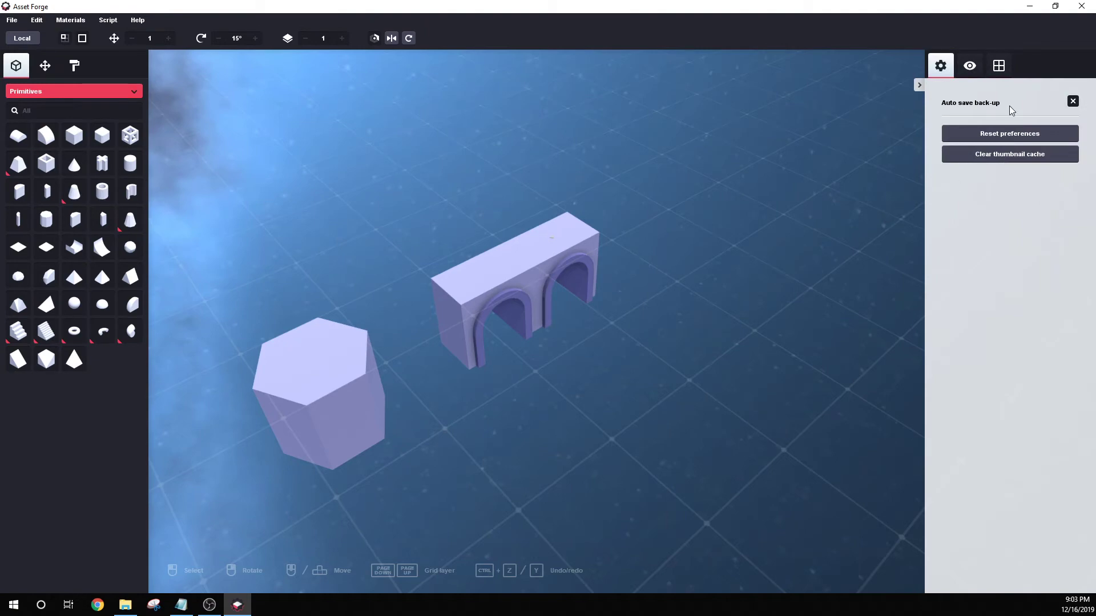
left_click(969, 66)
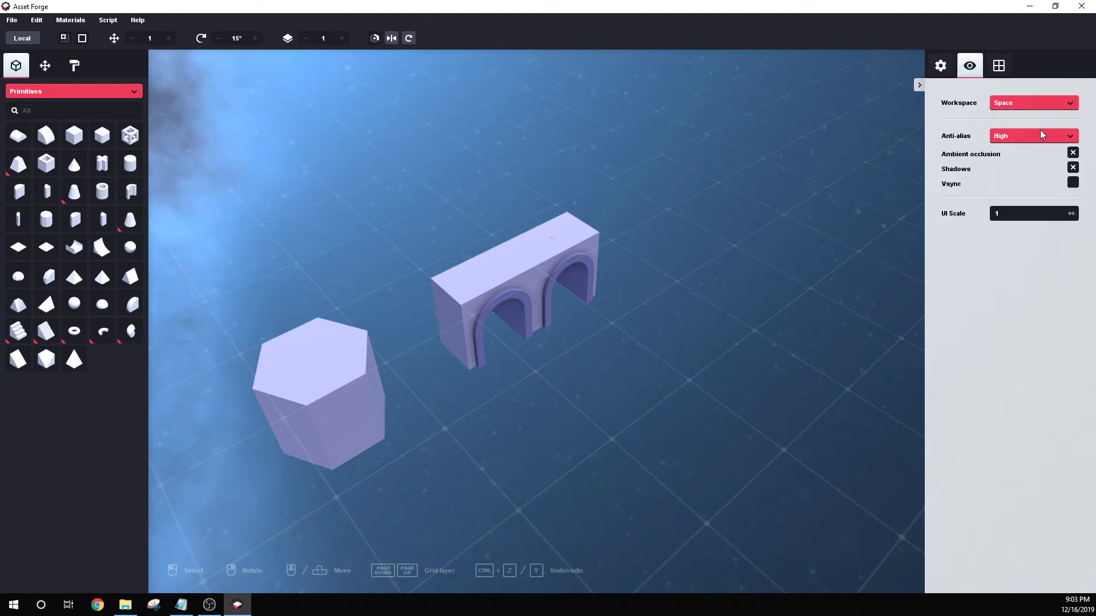
left_click_drag(1071, 215, 1083, 217)
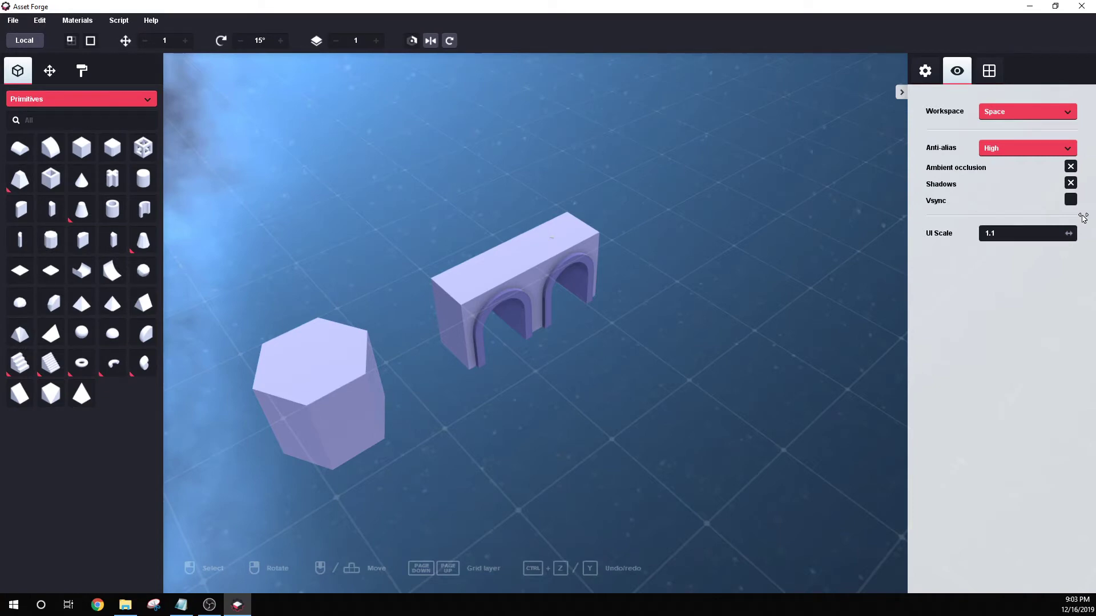
left_click_drag(1069, 236, 1058, 239)
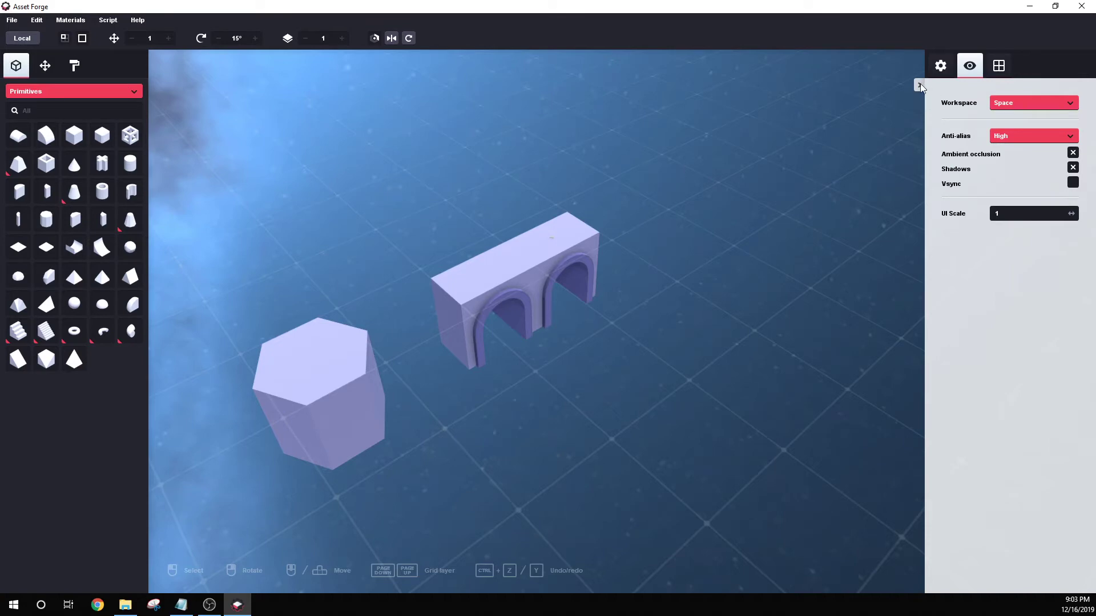
mouse_move(1072, 214)
left_mouse_down()
mouse_move(1043, 216)
mouse_move(1072, 215)
left_mouse_up()
- Turn on Vsync, set Workspace to Default then Space, and close preferences
left_click(1073, 183)
left_click(1026, 108)
left_click(1027, 119)
left_click(1037, 99)
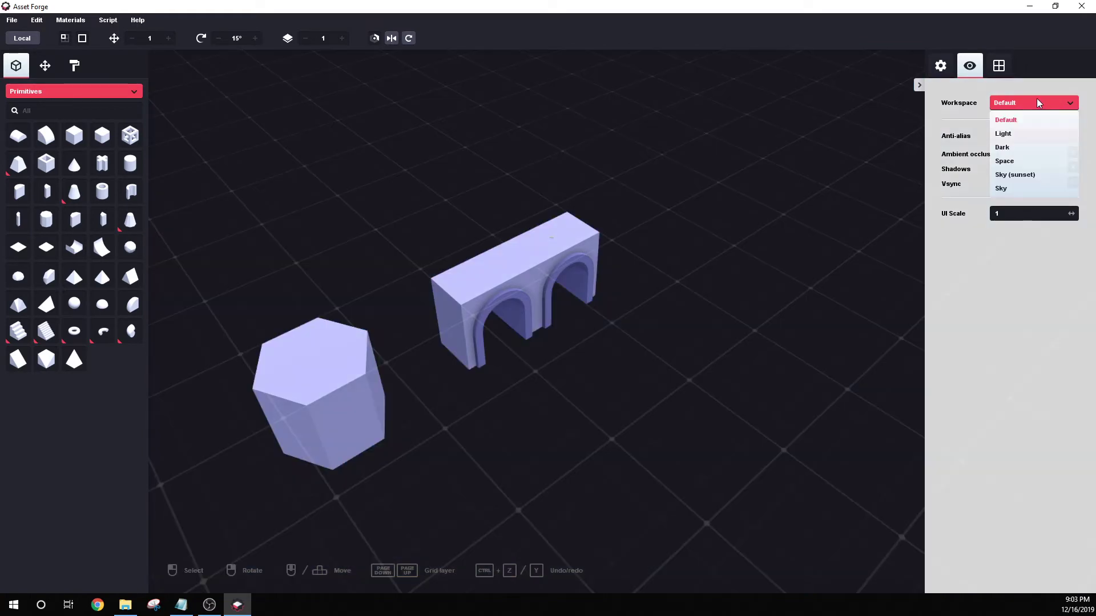
left_click(1027, 162)
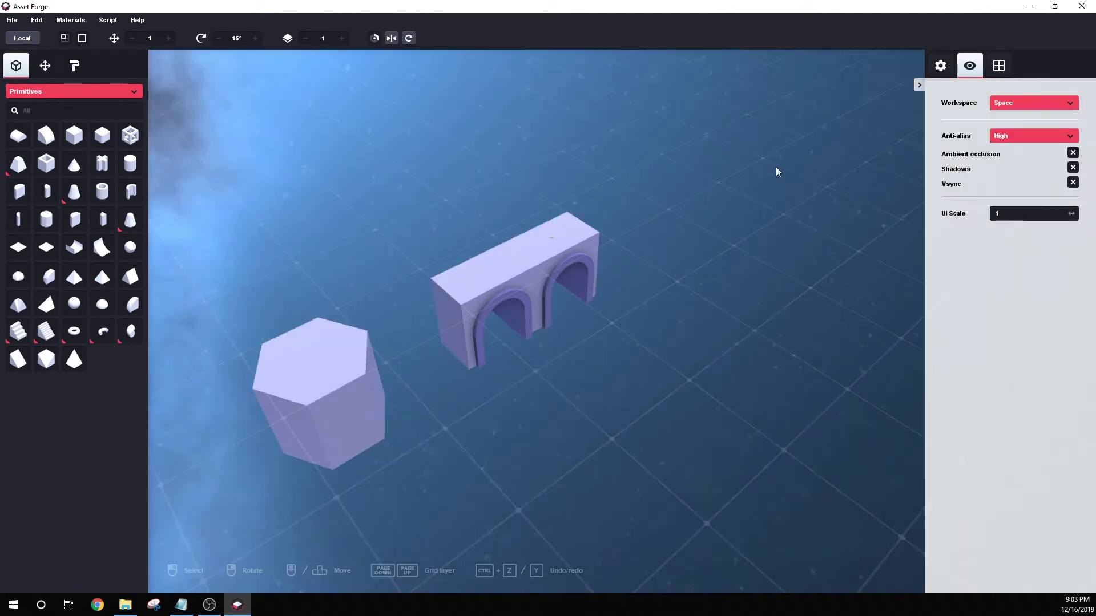
left_click(919, 84)
- Select and deselect the double arch, then orbit around the hexagon and arch
left_click(563, 240)
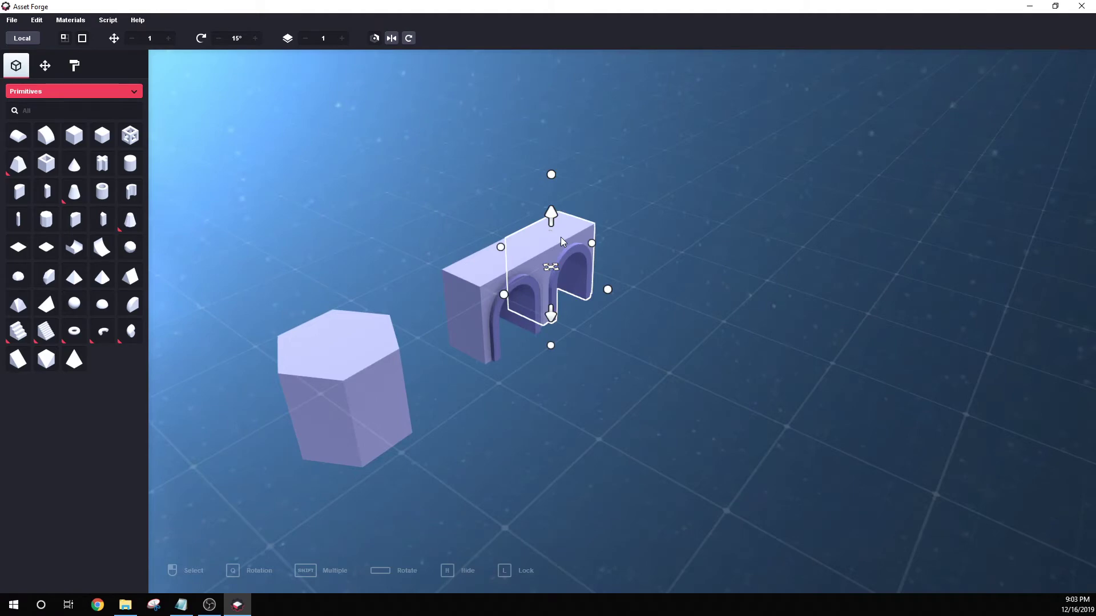
left_click(577, 108)
right_click_drag(577, 108, 544, 219)
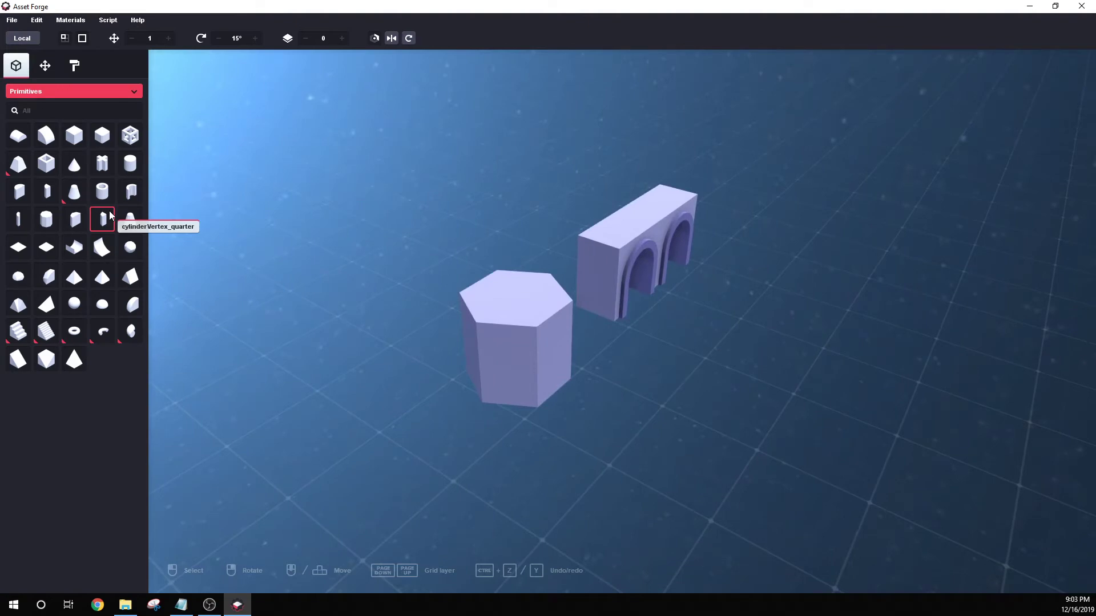
left_click(8, 22)
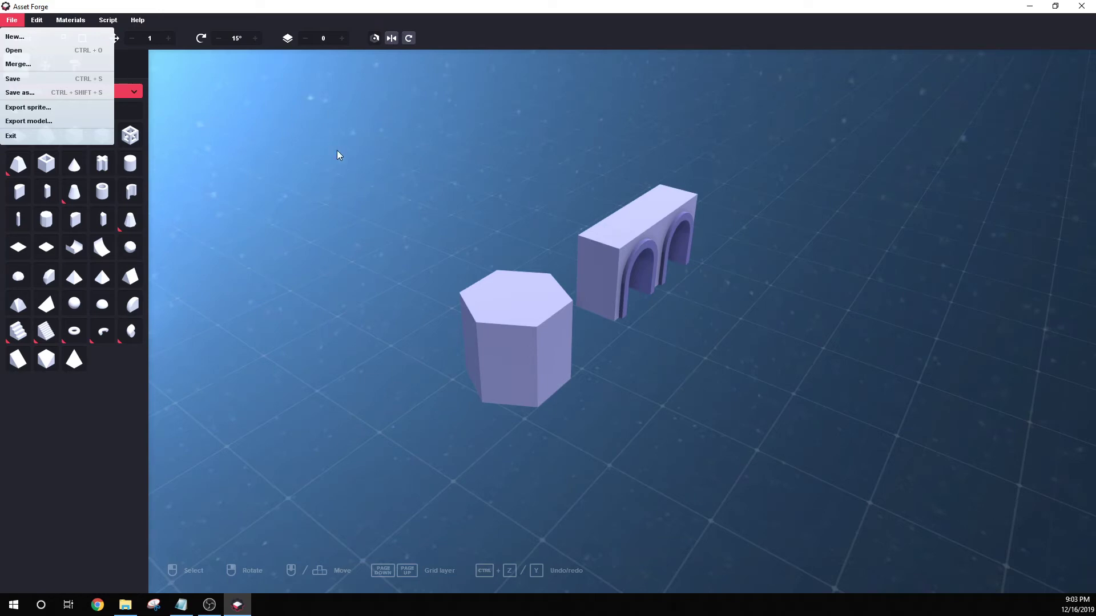
right_click_drag(483, 265, 343, 242)
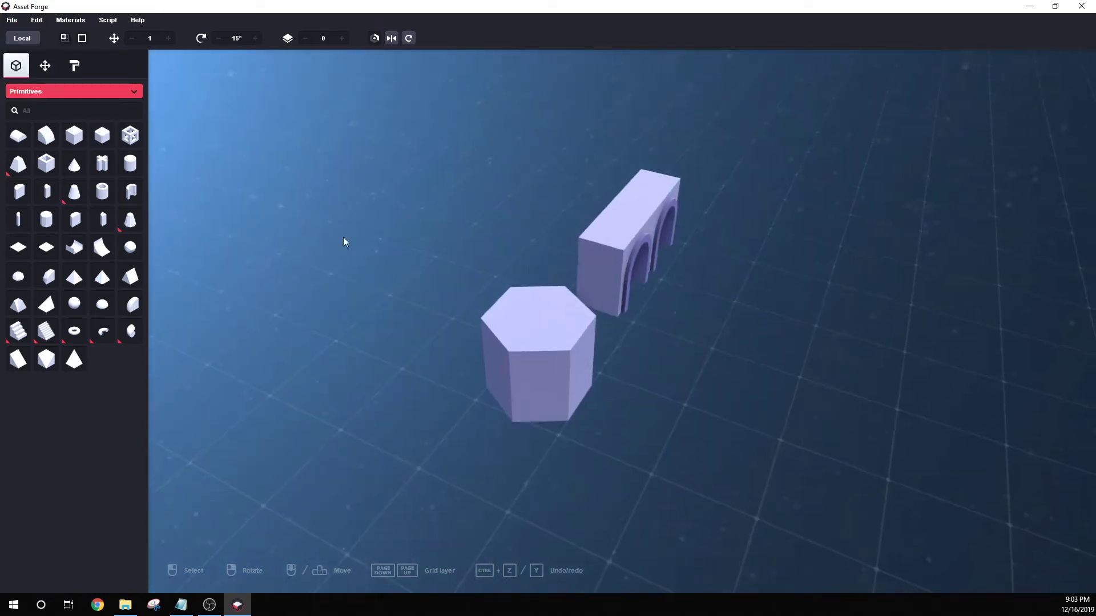
mouse_move(392, 341)
right_mouse_down()
mouse_move(413, 319)
mouse_move(395, 320)
right_mouse_up()
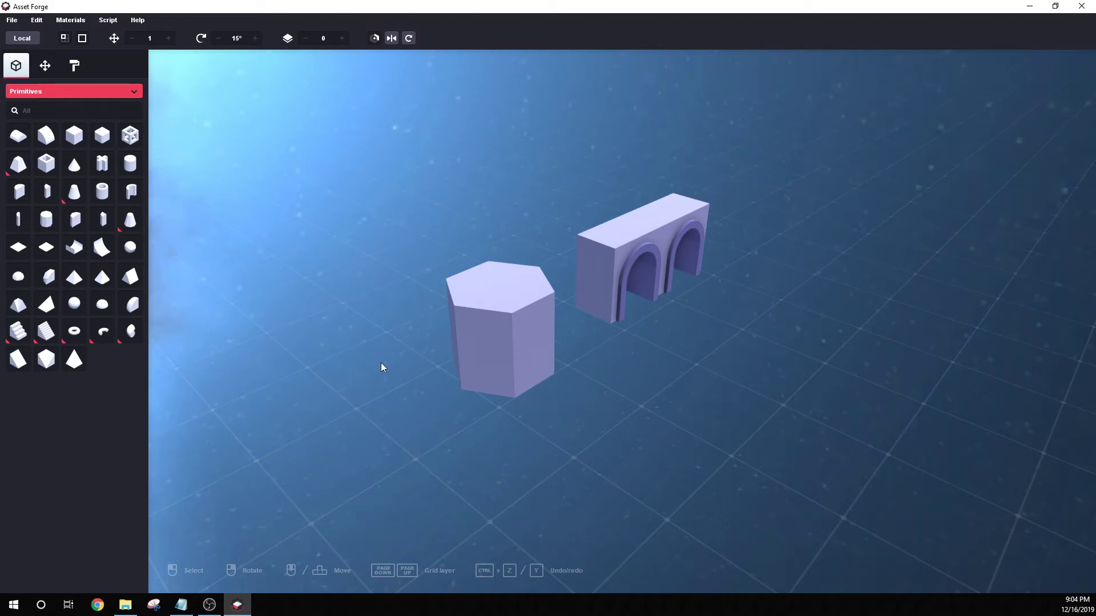
- Set colour swatch 2 to blue #4C45DC and paint the hexagon with it
right_click_drag(457, 328, 327, 290)
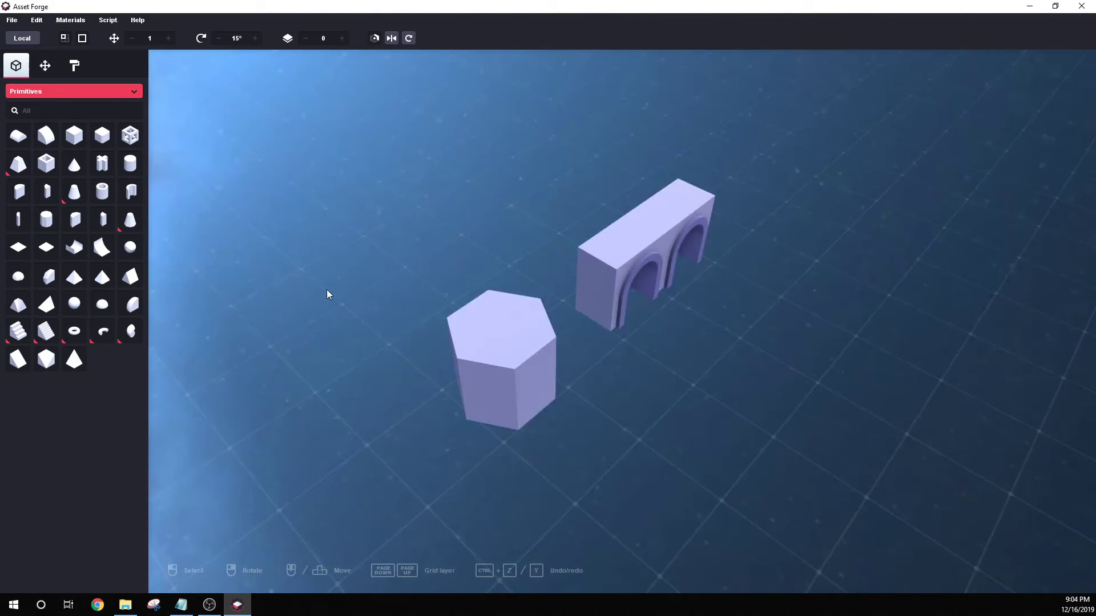
left_click(523, 348)
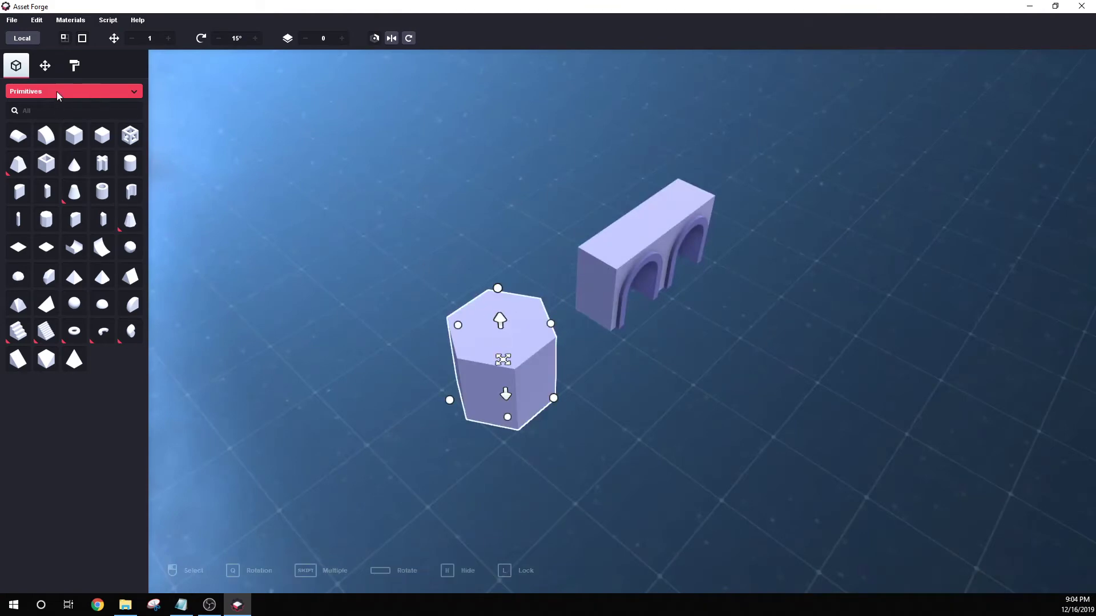
left_click(75, 67)
left_click(29, 91)
right_click_drag(293, 286, 333, 297)
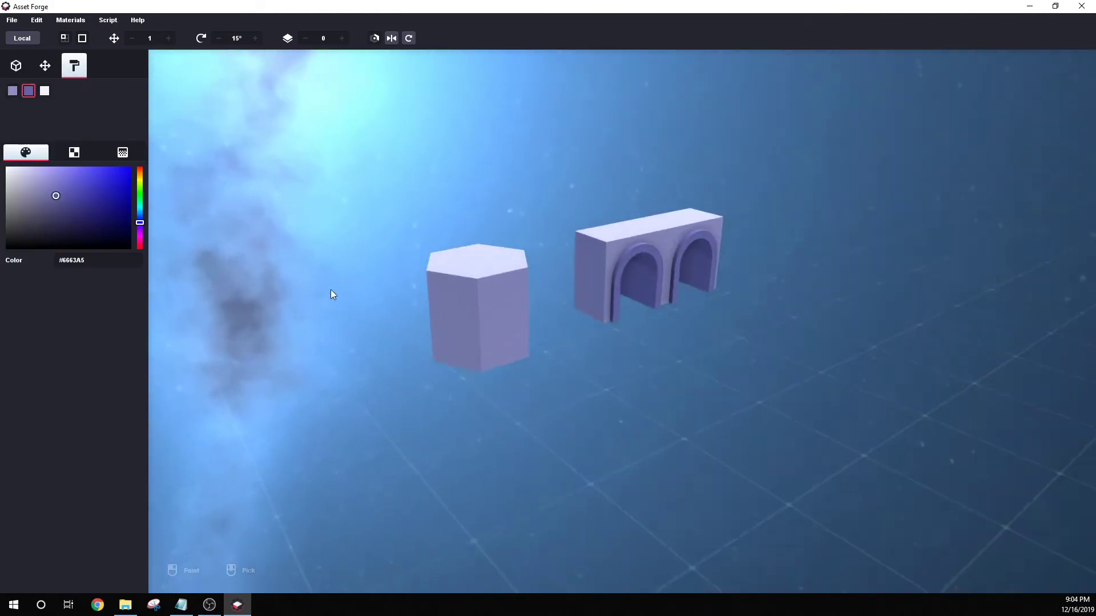
left_click_drag(54, 193, 91, 178)
left_click(461, 311)
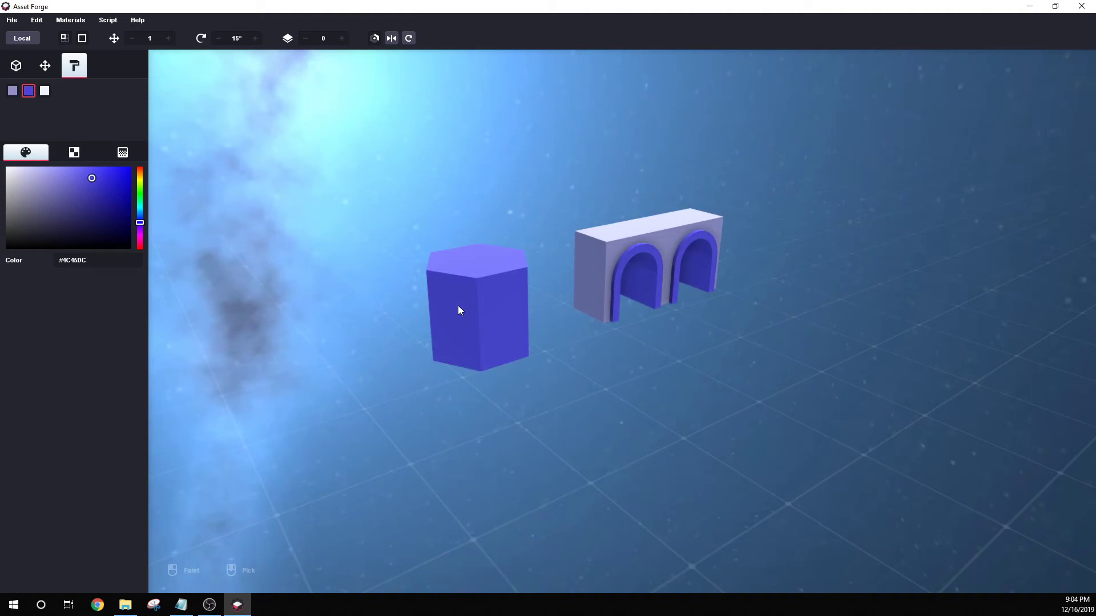
- Switch the blue material to the Gradient shader
left_click(77, 153)
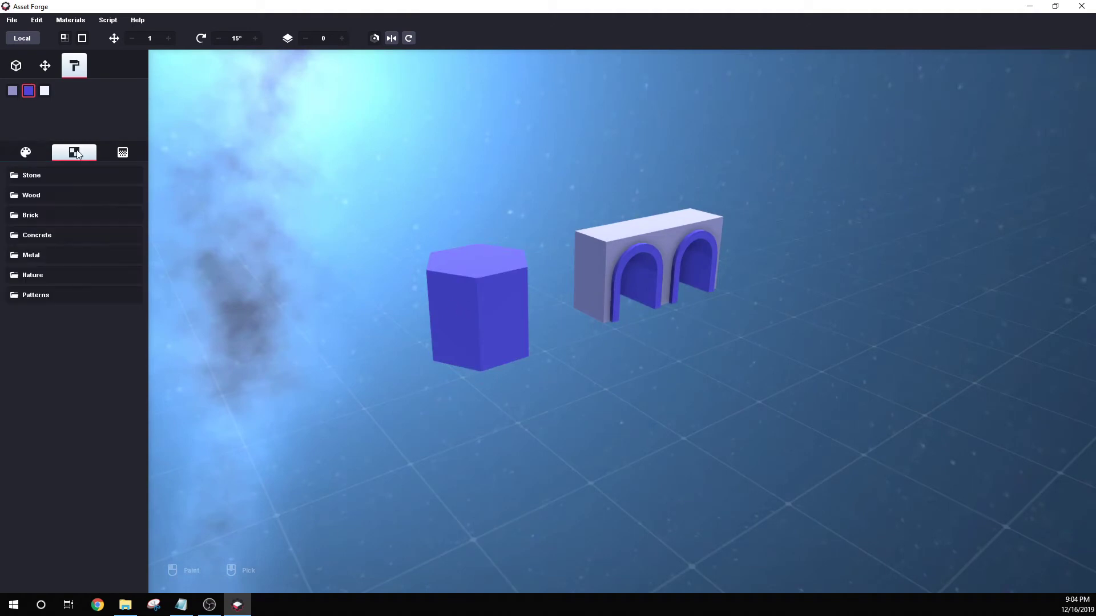
left_click(123, 154)
left_click(89, 207)
left_click(88, 236)
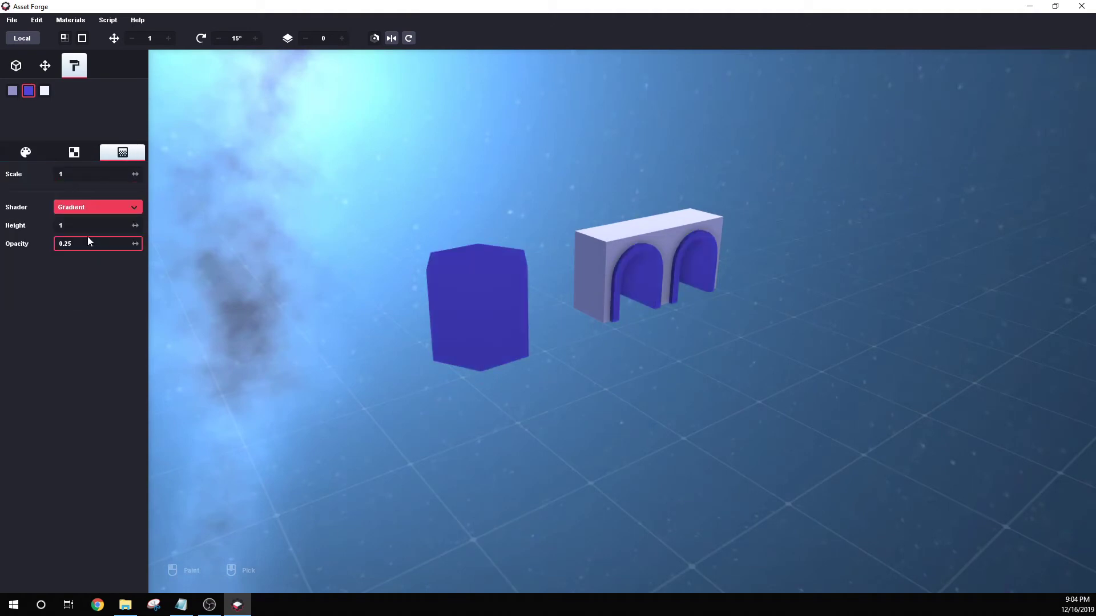
- Set the gradient Height to 0.2 and Opacity to 0.7
left_click_drag(66, 225, 10, 228)
type("0.")
key("Return")
left_click_drag(11, 231, 30, 231)
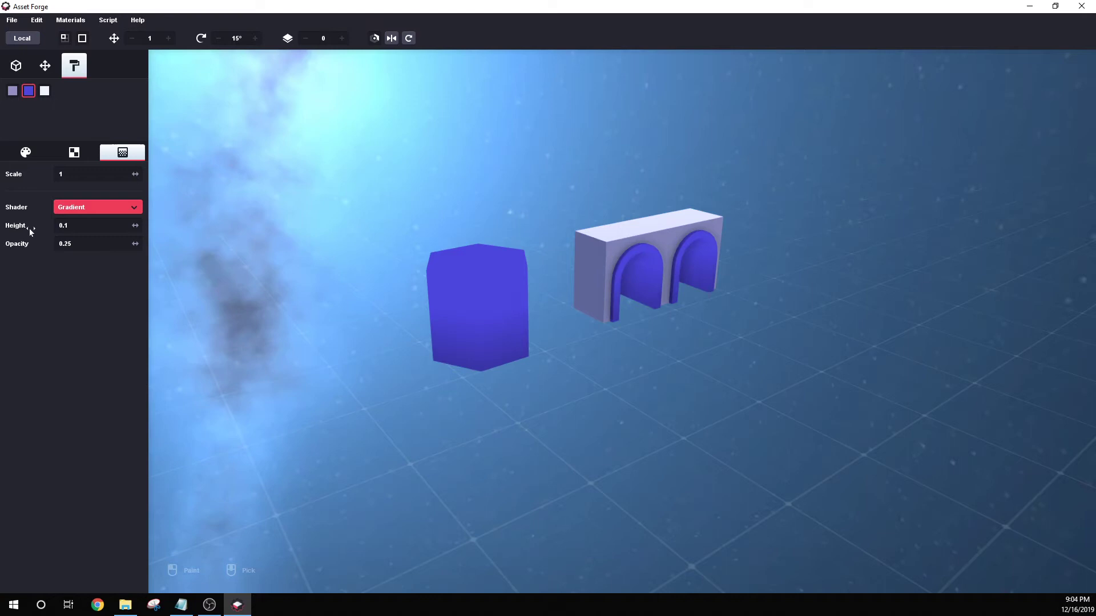
right_click_drag(406, 389, 422, 395)
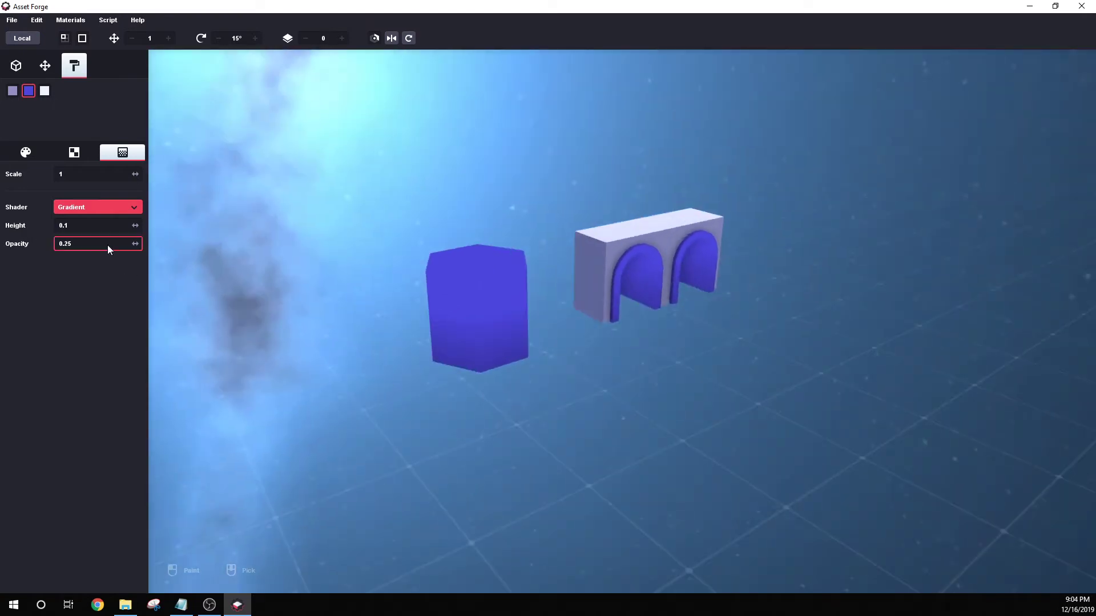
left_click_drag(136, 245, 186, 246)
right_click_drag(394, 313, 410, 317)
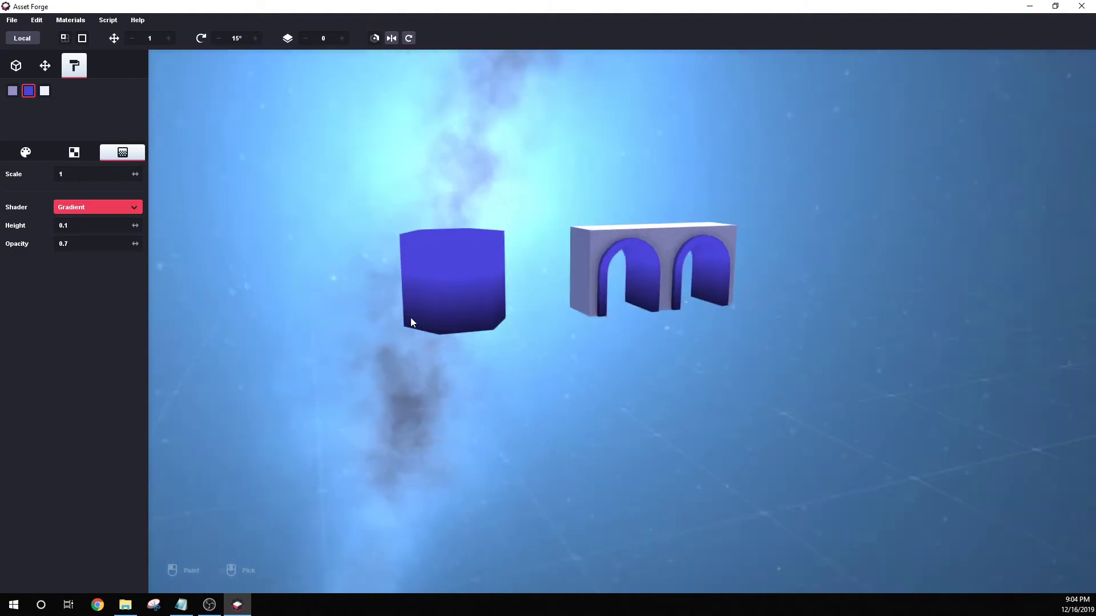
left_click_drag(136, 227, 141, 226)
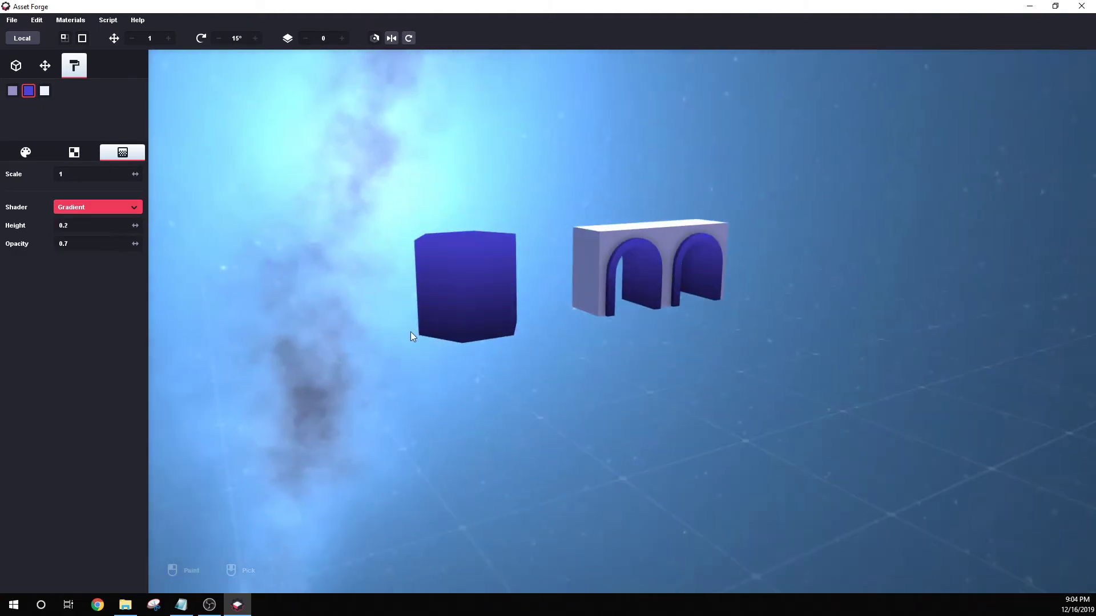
right_click_drag(410, 331, 441, 355)
- Return the blue material to the Standard shader with Metallic 0.9 and Glossiness 1
left_click(112, 207)
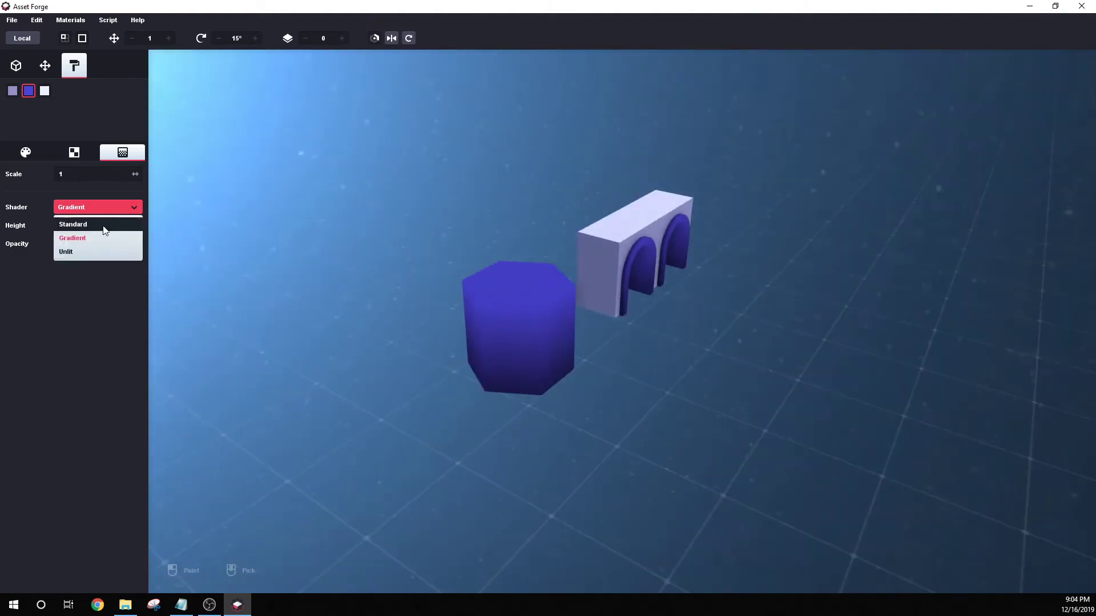
left_click(86, 224)
right_click_drag(394, 311, 420, 327)
left_click_drag(135, 225, 213, 228)
left_click_drag(141, 245, 203, 244)
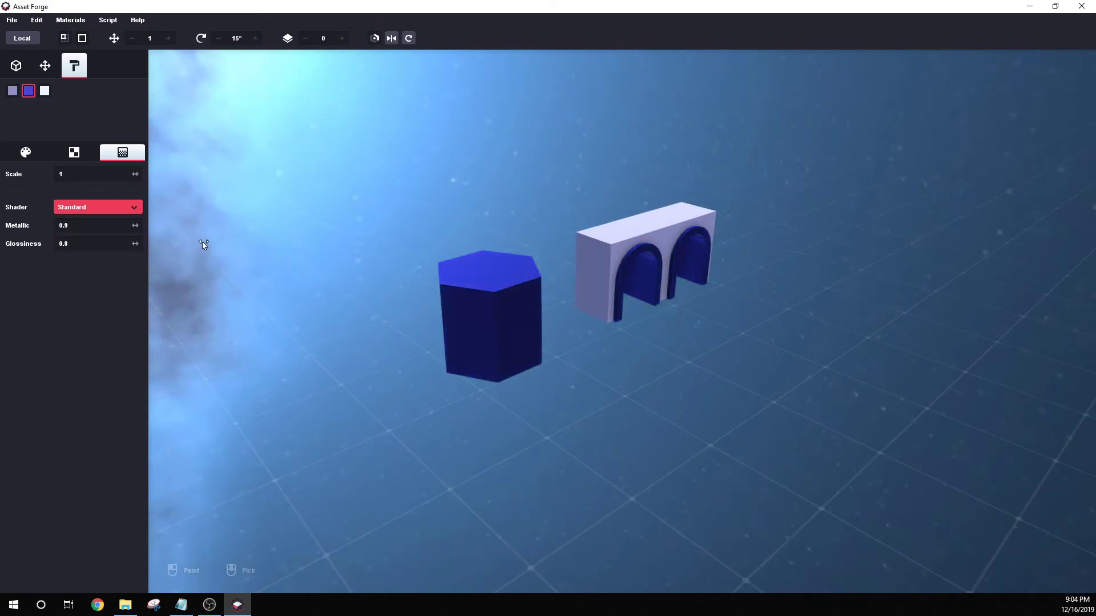
right_click_drag(342, 255, 452, 345)
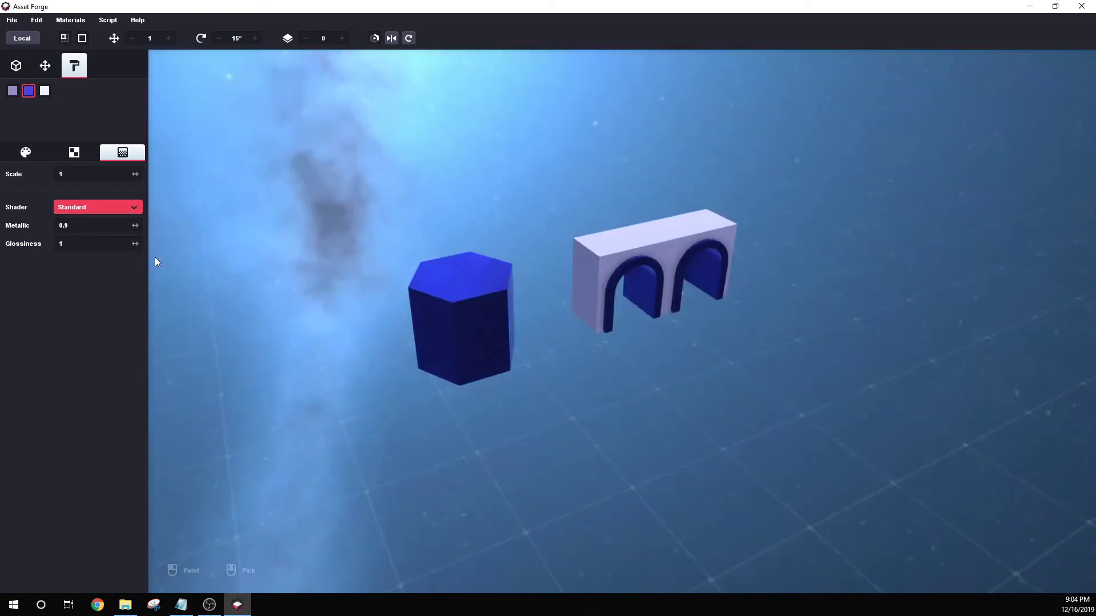
- Apply the checker texture to the blue material and raise its Scale to 1.6
left_click(73, 153)
left_click(50, 296)
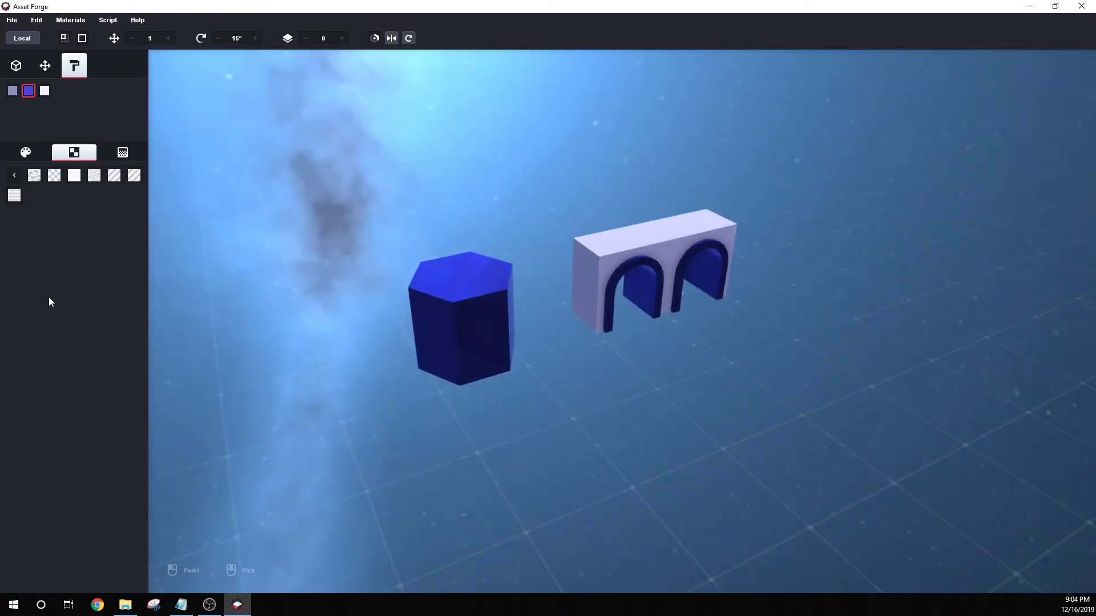
left_click(53, 180)
right_click_drag(445, 370, 567, 350)
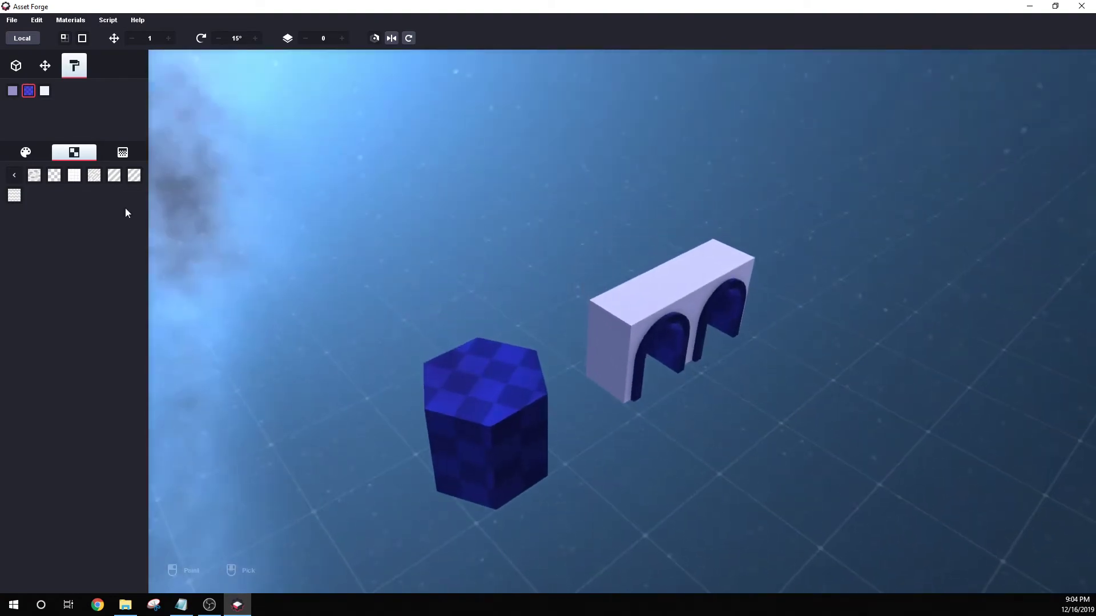
left_click(123, 154)
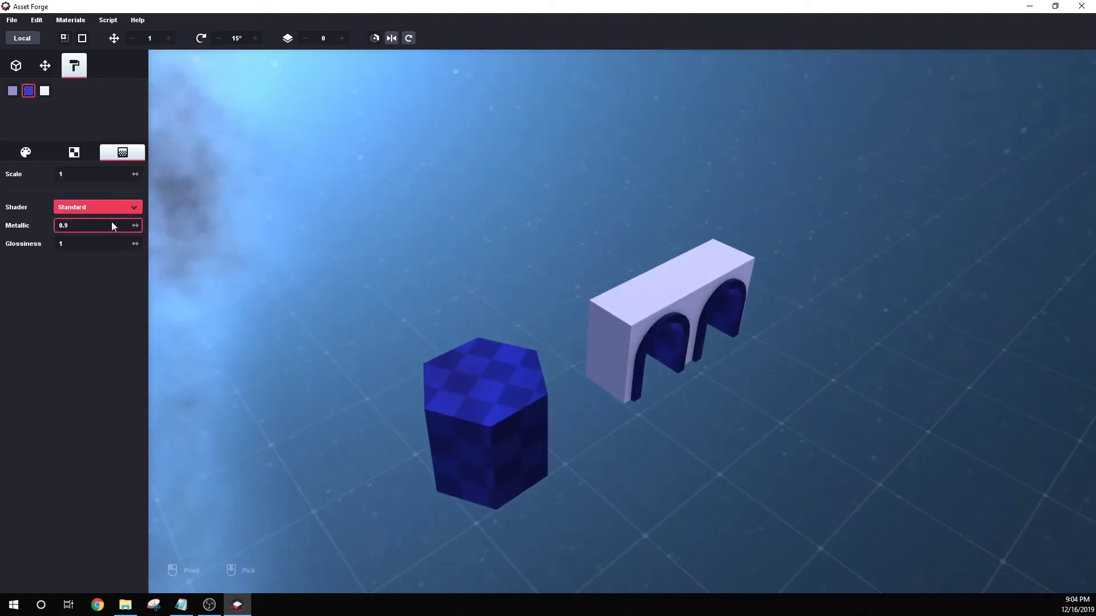
left_click_drag(140, 174, 257, 186)
right_click_drag(444, 291, 479, 289)
- Delete the hexagon prism and both wall_gate arches
left_click(16, 65)
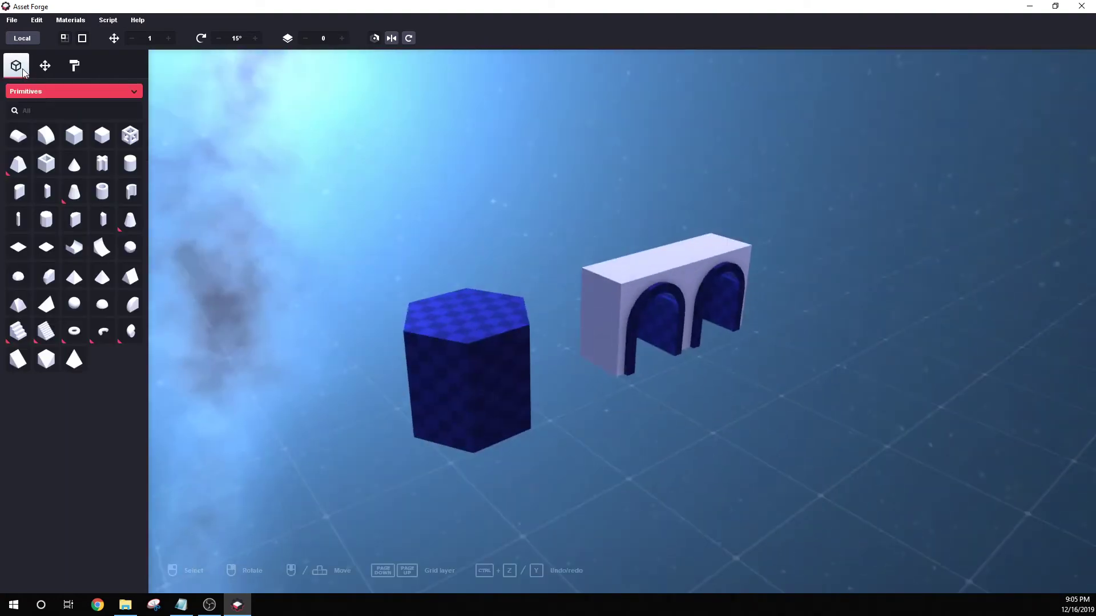
left_click(46, 68)
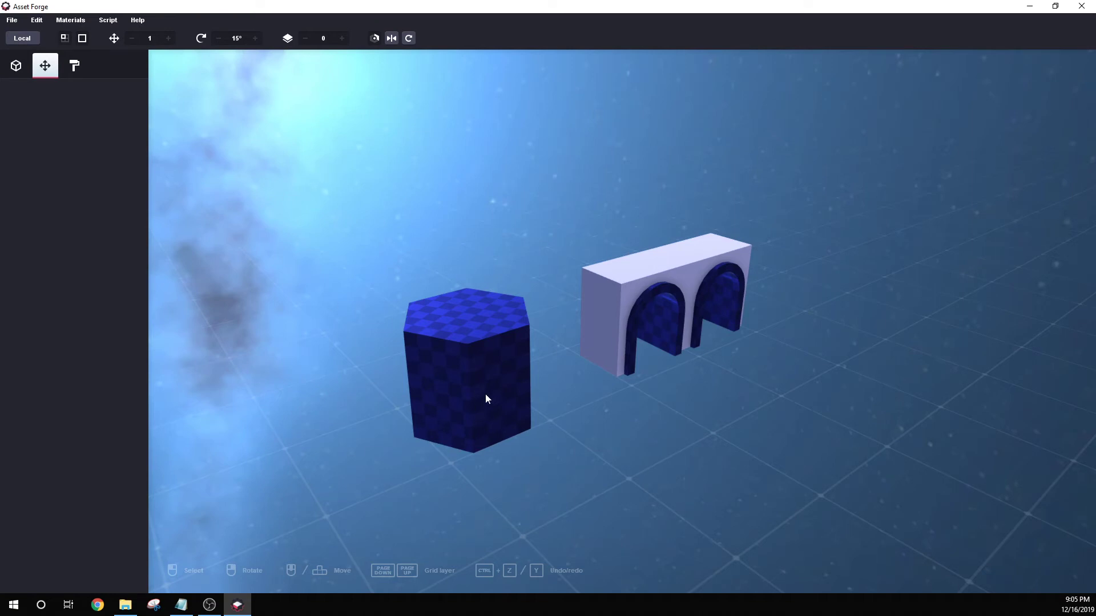
left_click(461, 385)
key("Delete")
left_click(610, 323)
right_click_drag(585, 392, 611, 351)
key("Delete")
left_click(632, 323)
key("Delete")
- Place the cross-shaped pillar primitive on the grid
left_click(16, 66)
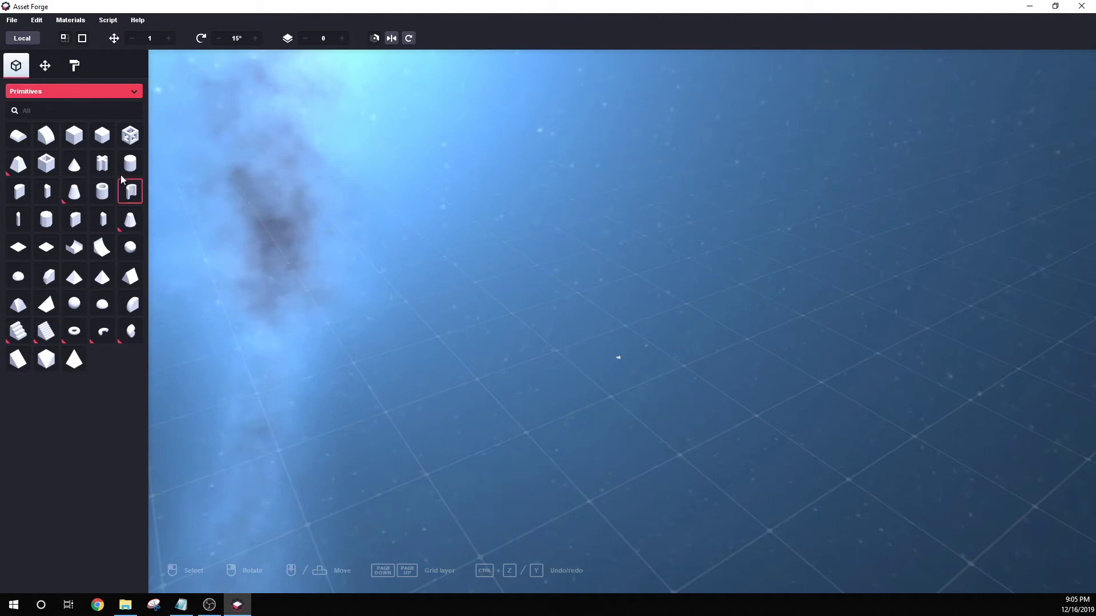
left_click_drag(102, 164, 625, 362)
right_click_drag(625, 362, 563, 368)
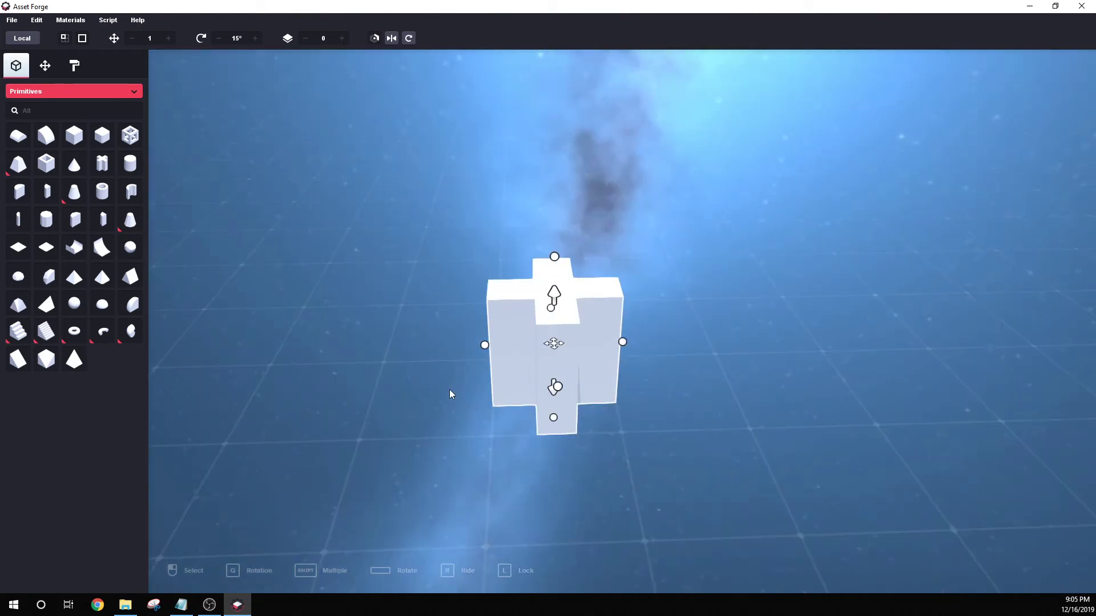
right_click_drag(450, 394, 619, 390)
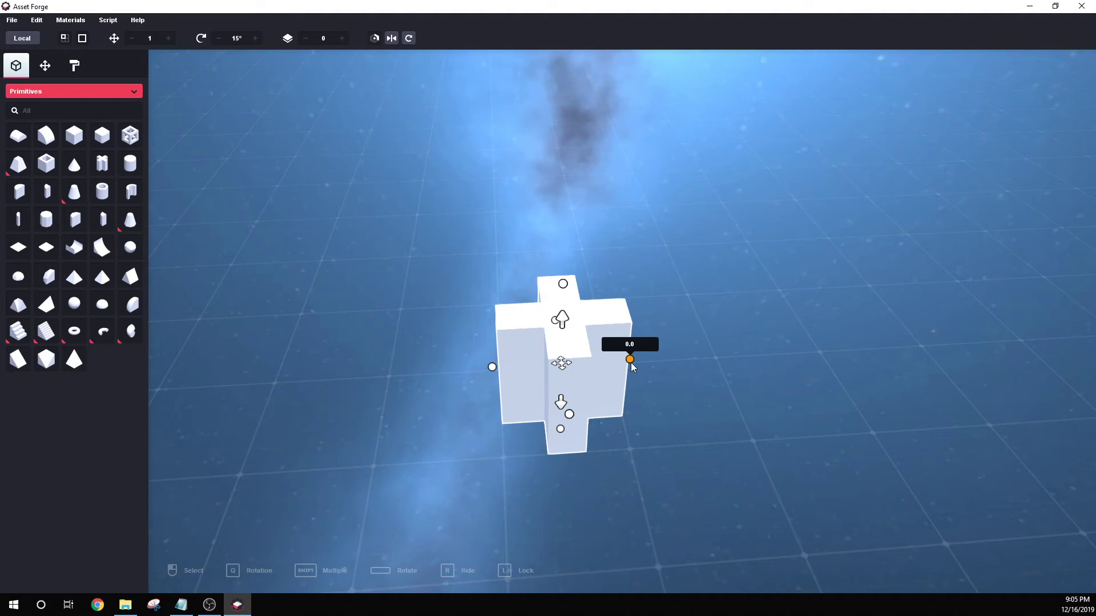
- Extend the cross's right arm outward and shrink its left arm inward
left_click_drag(631, 362, 744, 376)
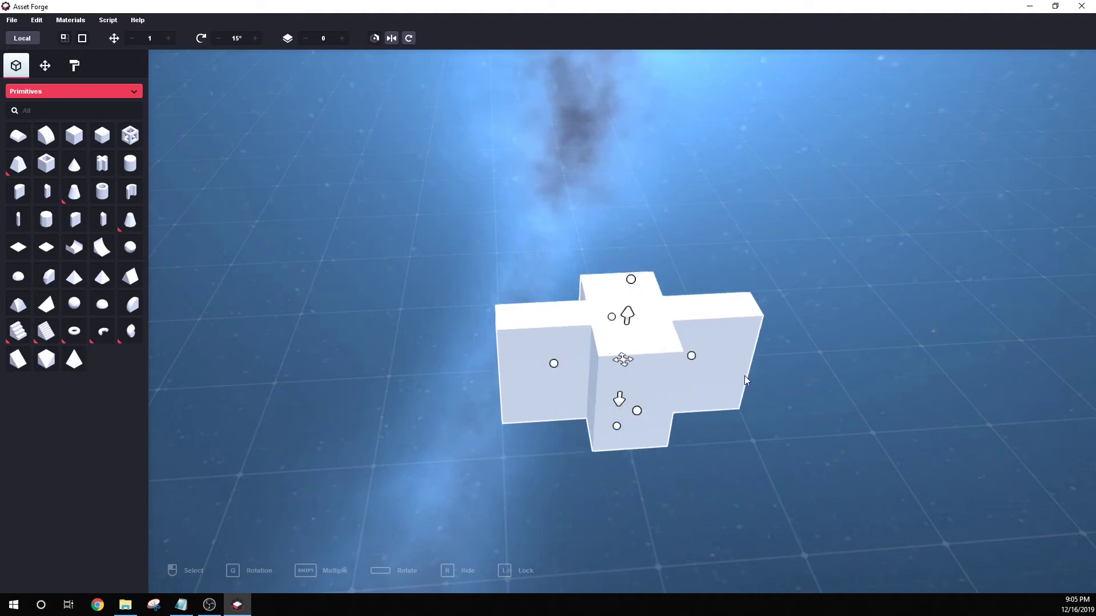
right_click_drag(744, 376, 755, 474)
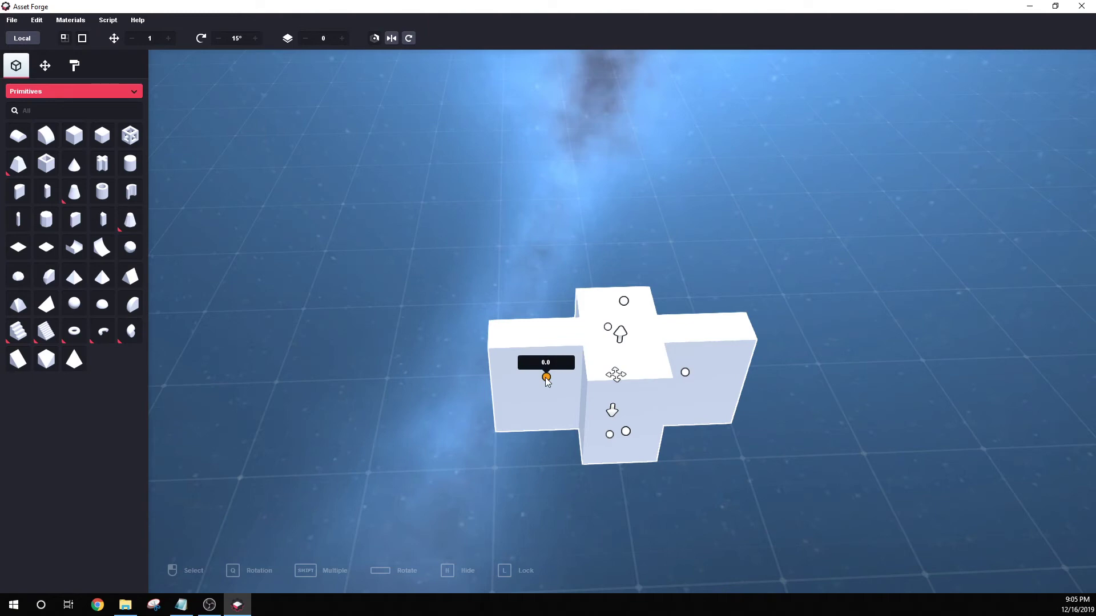
left_click_drag(546, 377, 608, 374)
left_click(560, 428)
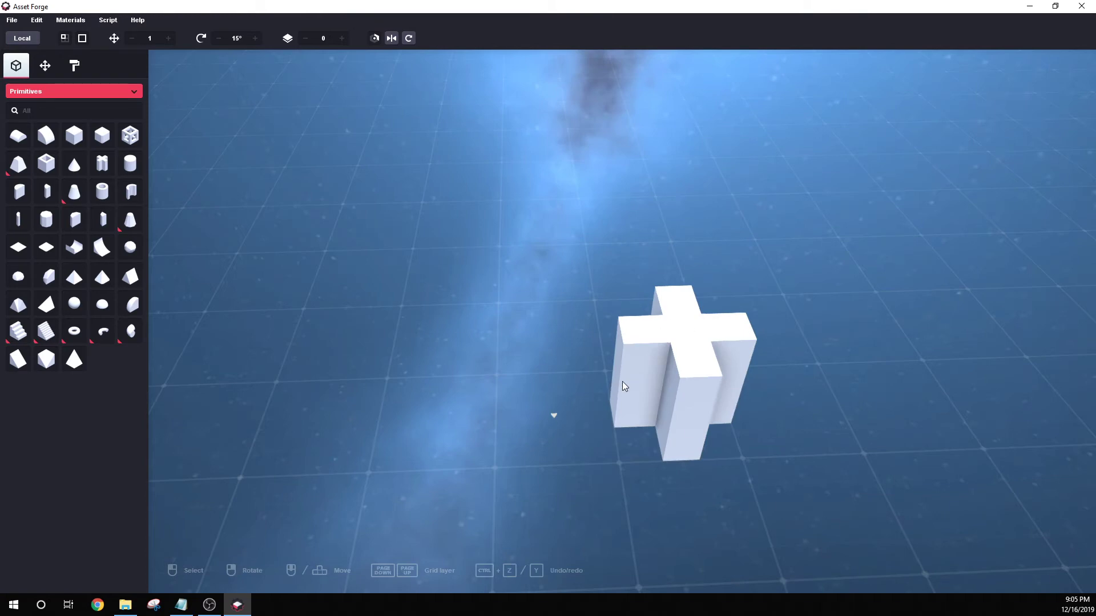
- Move the cross one grid unit left and reshape its left and right sides
left_click(623, 386)
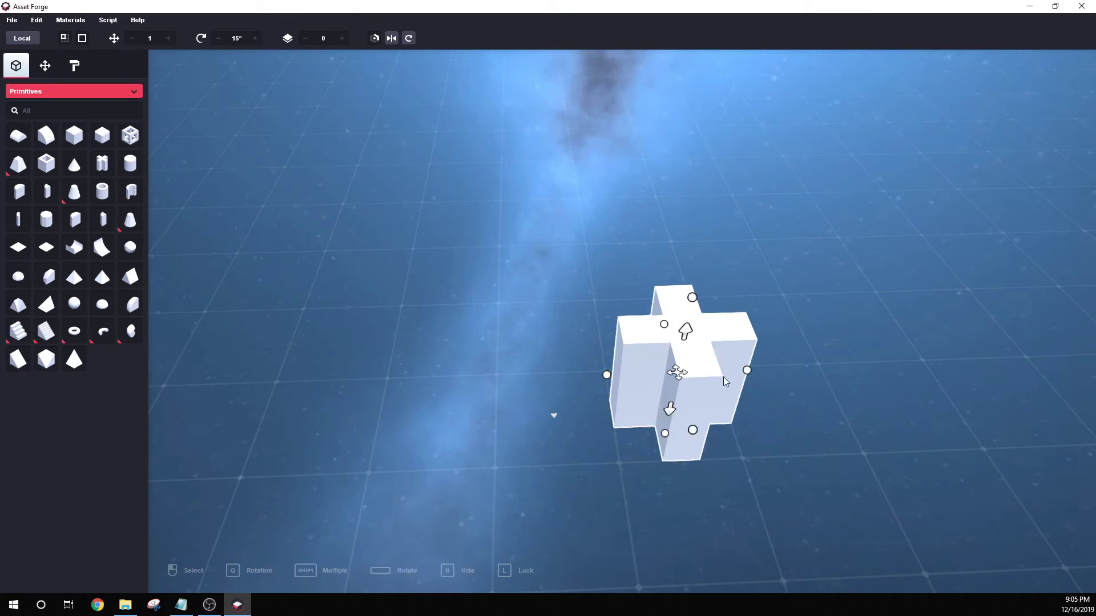
left_click_drag(677, 372, 558, 382)
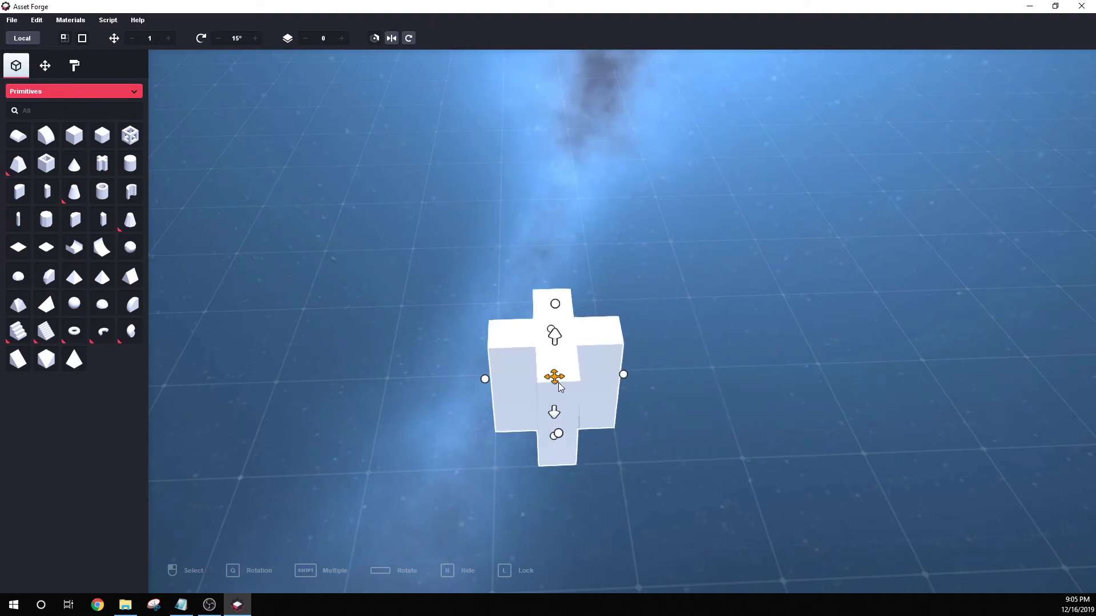
right_click_drag(558, 382, 504, 402)
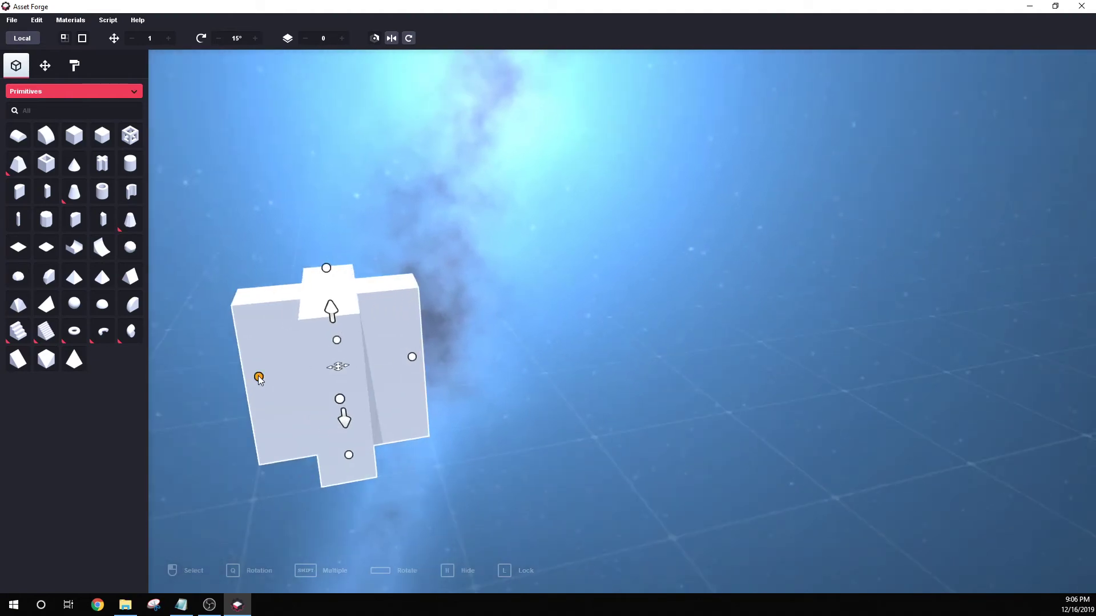
left_click_drag(260, 377, 269, 375)
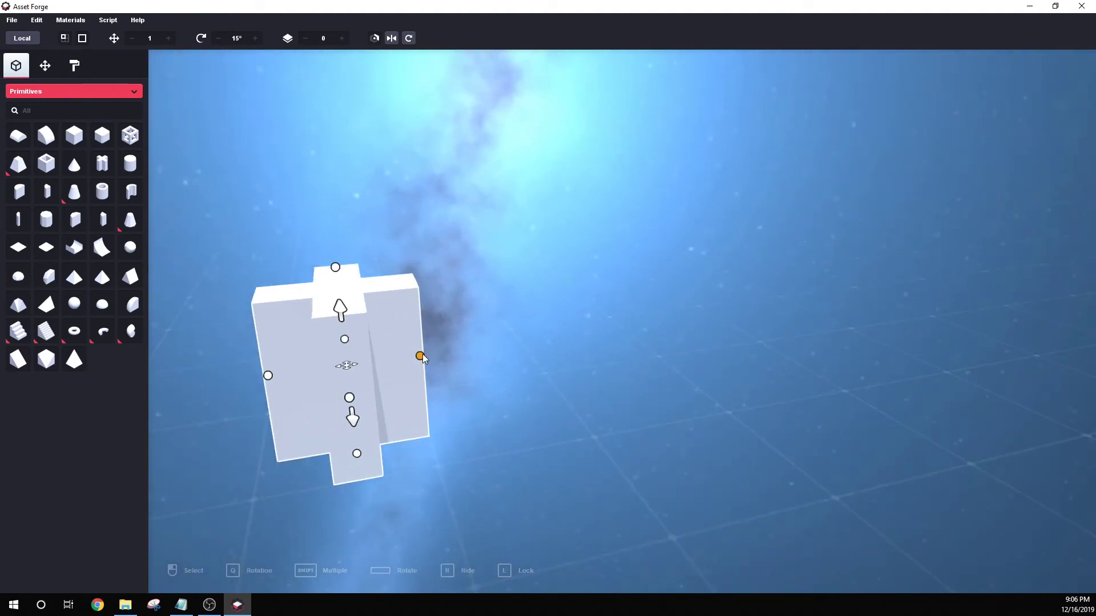
left_click_drag(420, 356, 418, 352)
left_click(447, 391)
mouse_move(447, 392)
right_mouse_down()
mouse_move(434, 365)
mouse_move(449, 380)
mouse_move(448, 367)
mouse_move(447, 398)
right_mouse_up()
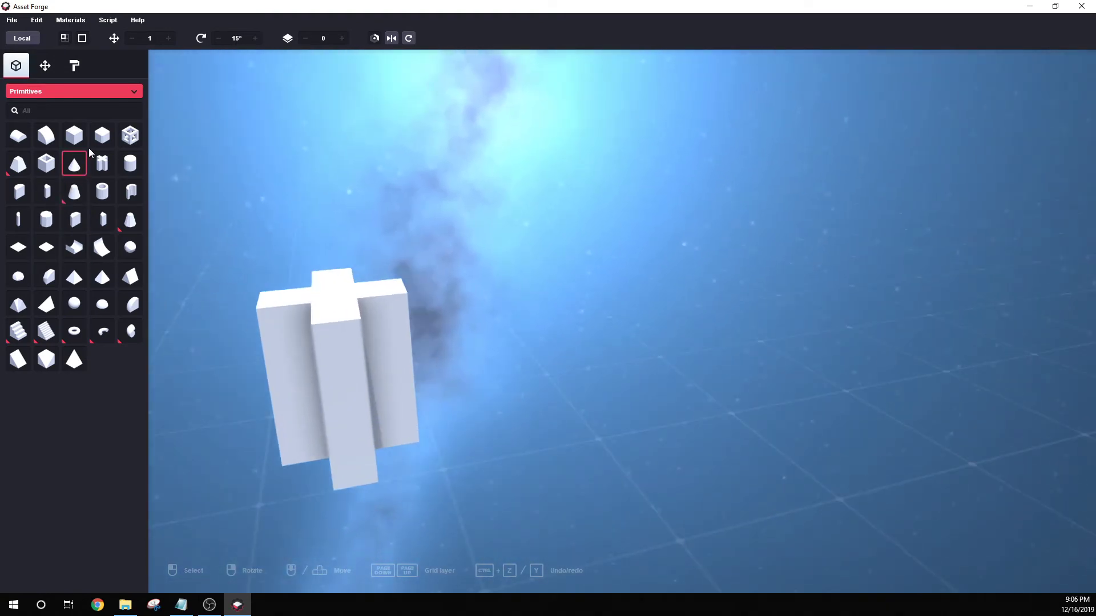
- Place a beveled box primitive beside the cross pillar
left_click(102, 136)
left_click(511, 406)
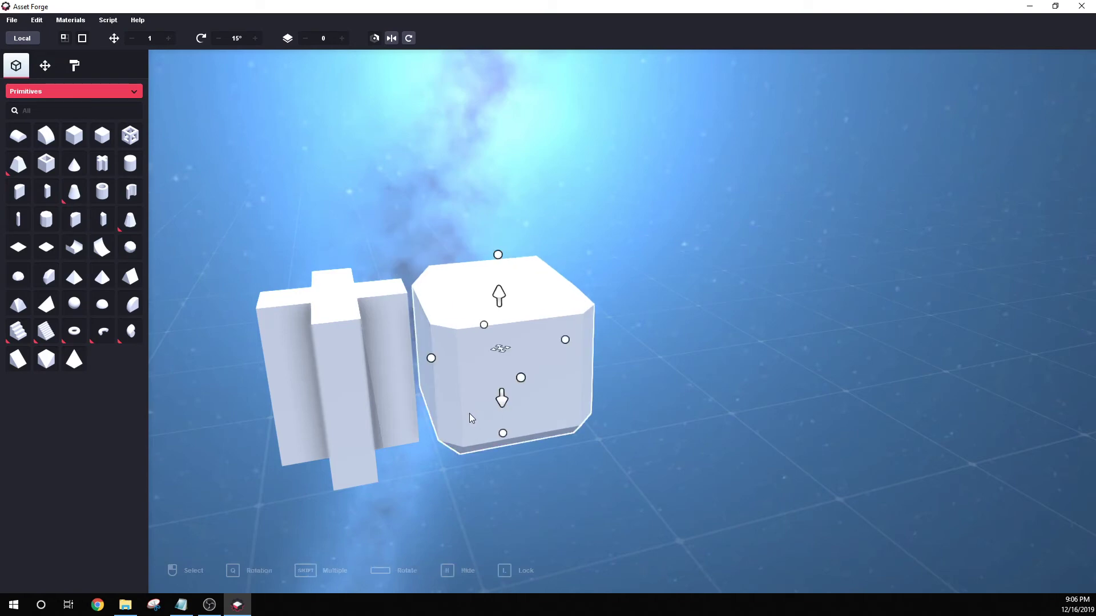
right_click_drag(151, 319, 232, 464)
middle_click_drag(232, 463, 286, 410)
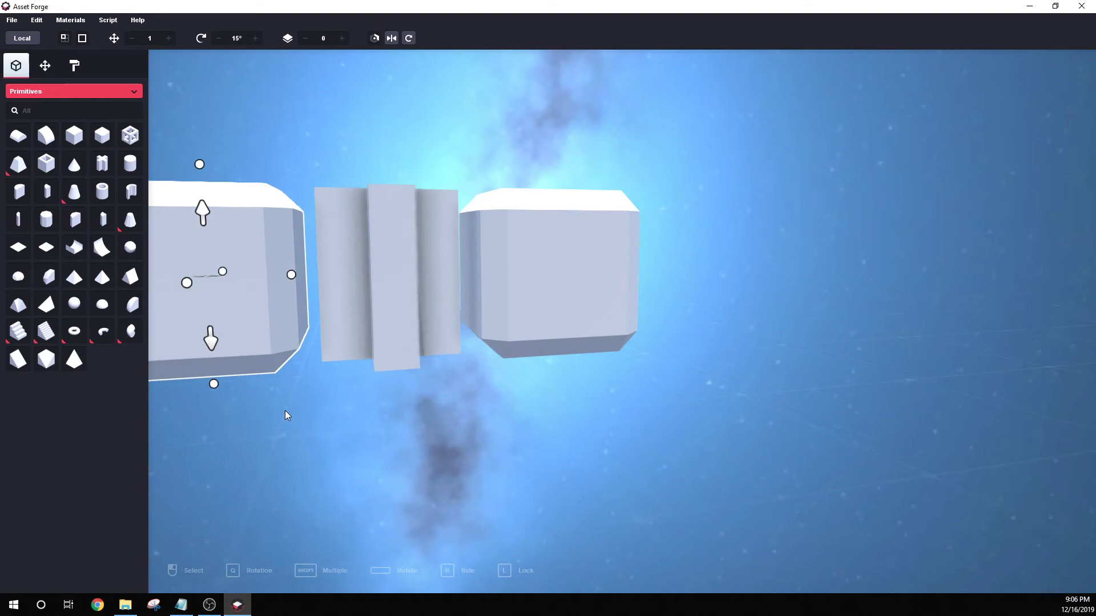
right_click_drag(286, 415, 282, 415)
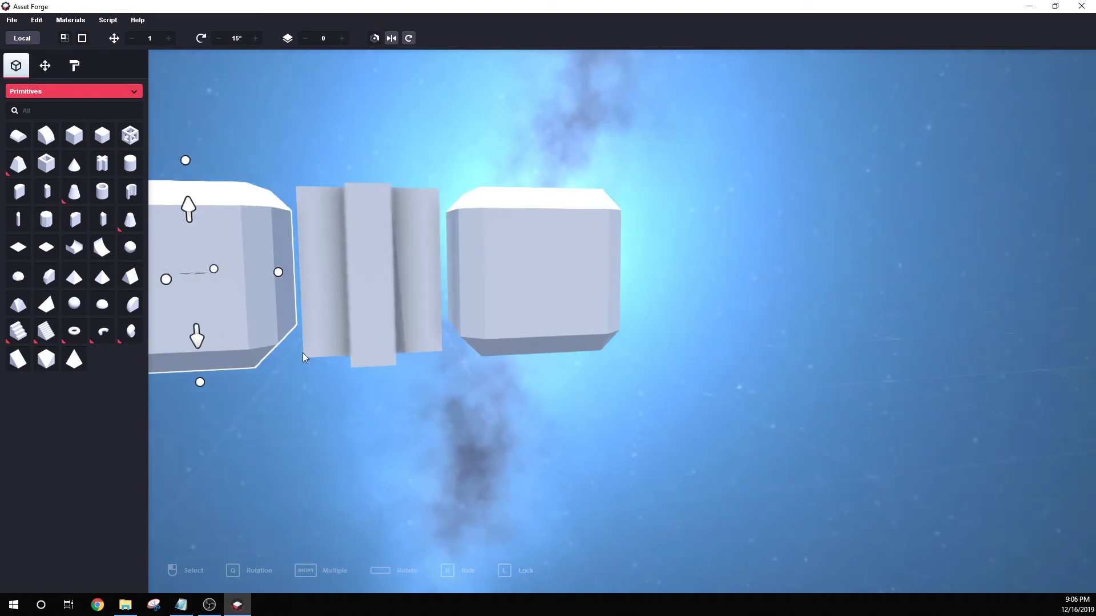
right_click_drag(462, 360, 451, 363)
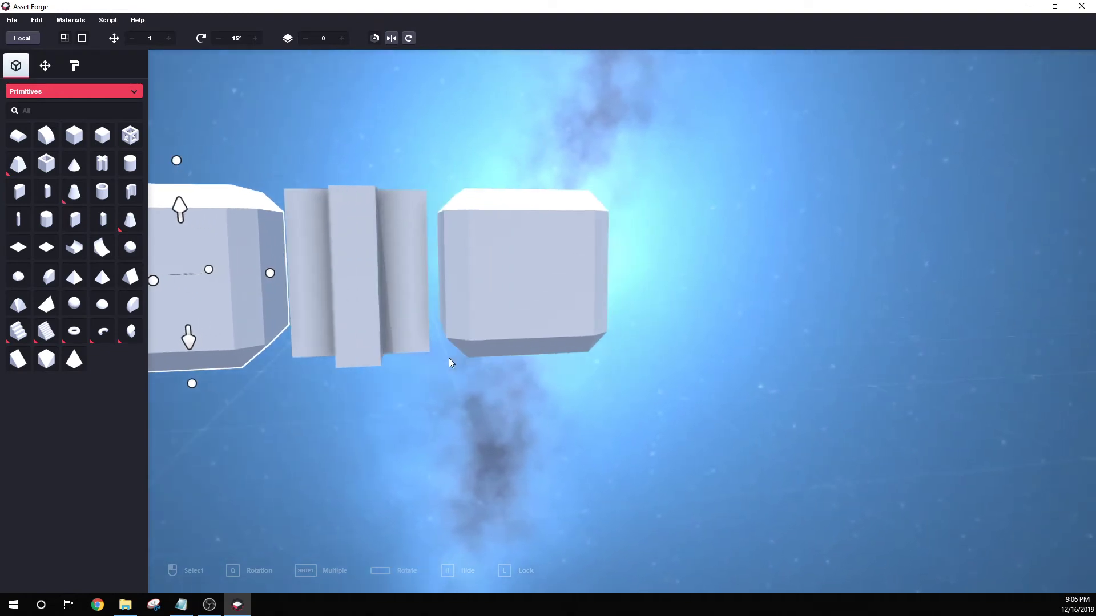
right_click_drag(429, 273, 424, 285)
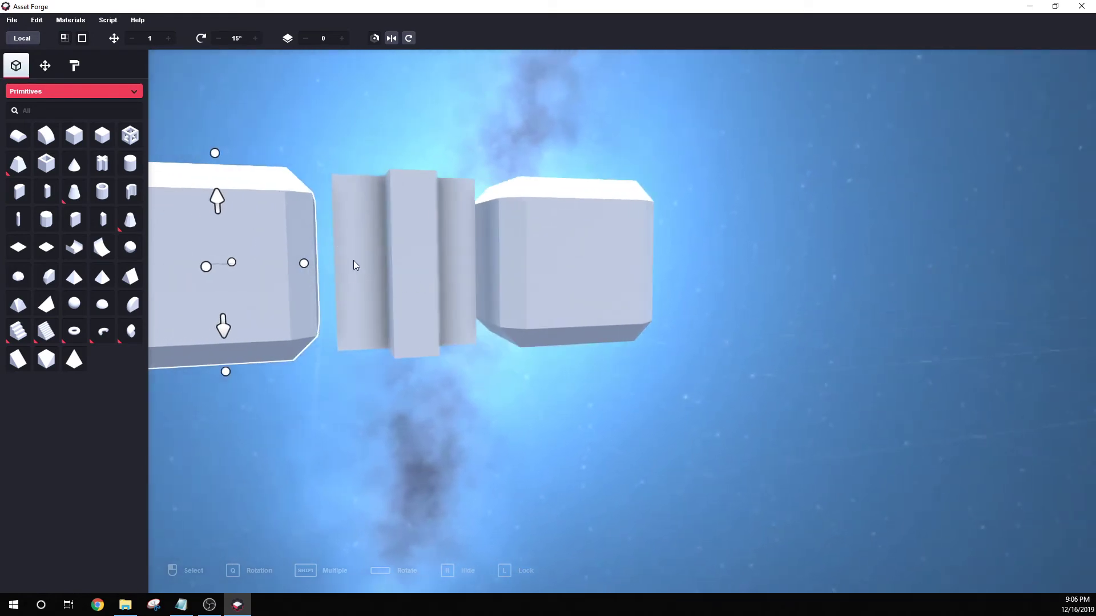
right_click_drag(518, 290, 510, 325)
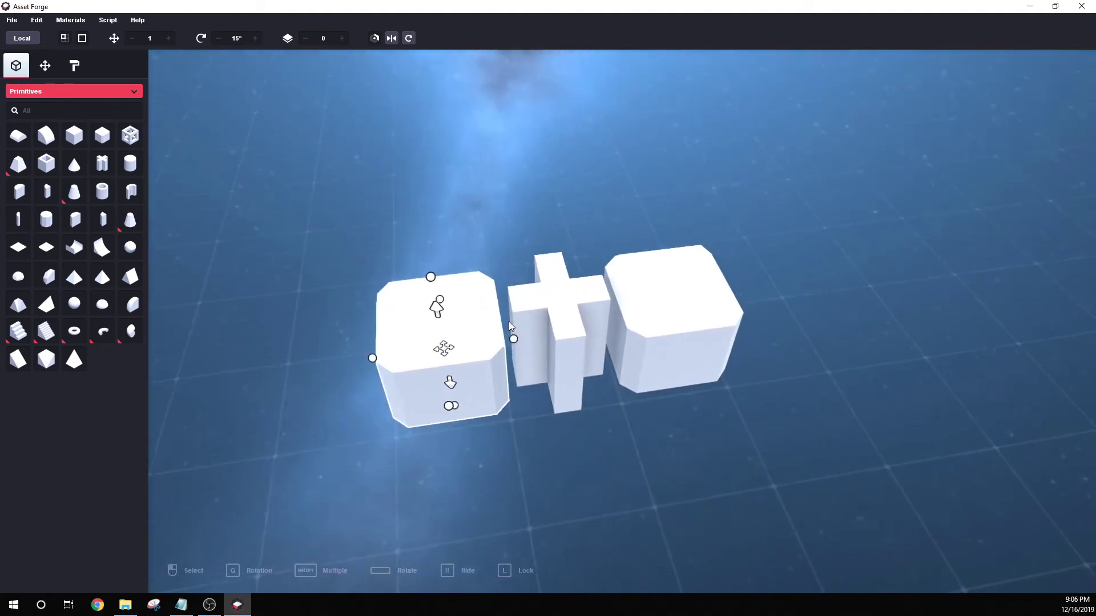
- Widen the middle cross piece to the right and adjust its left side
left_click(510, 326)
left_click_drag(607, 341, 612, 338)
left_click_drag(475, 357, 474, 357)
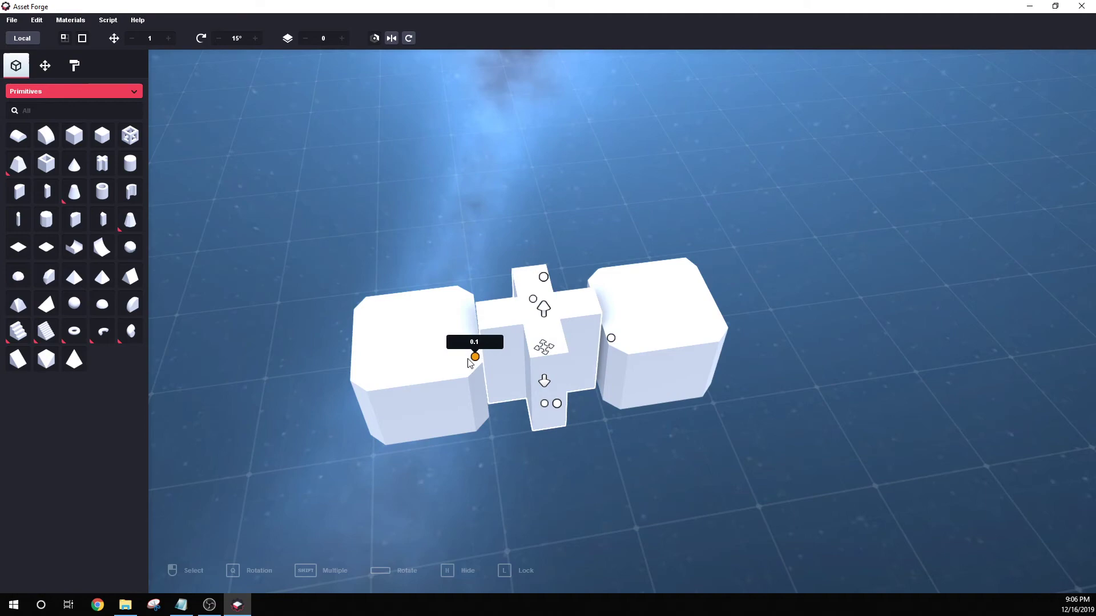
left_click(614, 431)
- Delete the left beveled block
right_click_drag(614, 430, 486, 390)
left_click(487, 391)
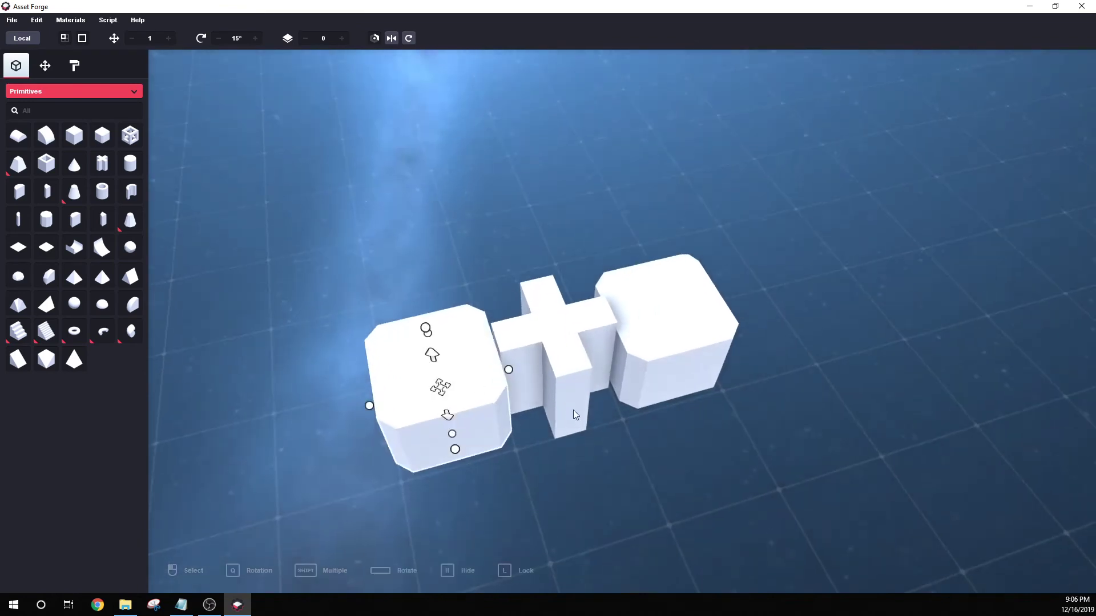
right_click_drag(573, 410, 566, 403)
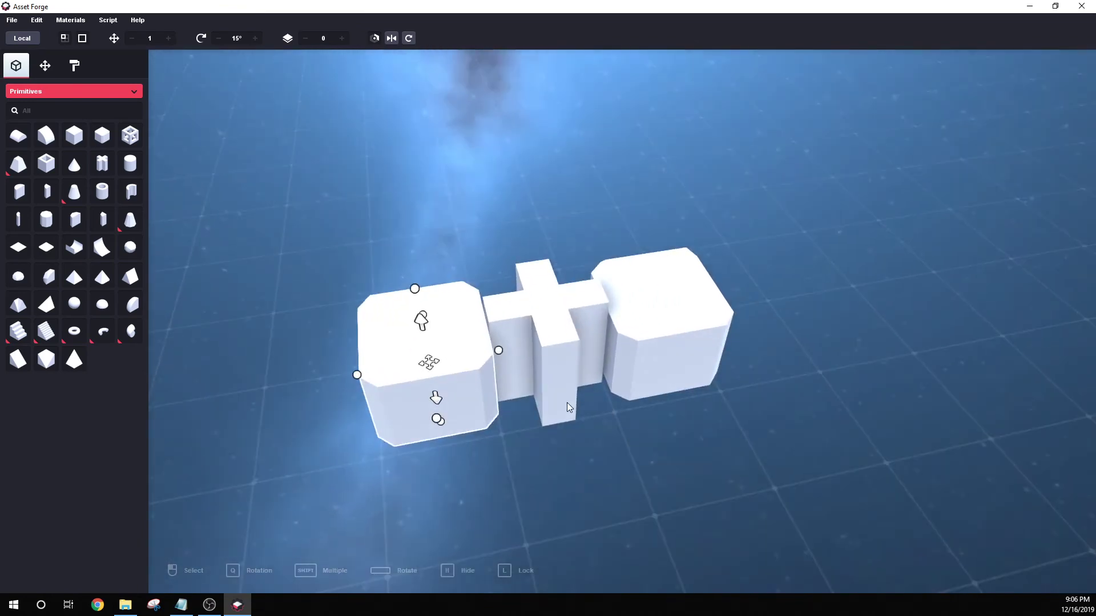
key("Delete")
- Delete the right beveled block, leaving the cross alone
left_click(652, 371)
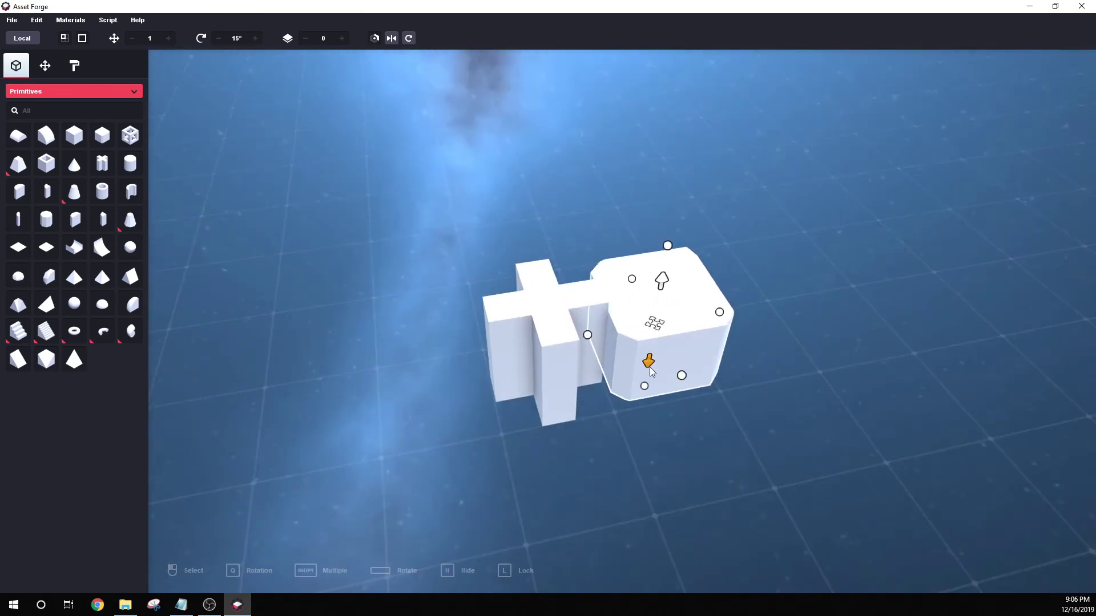
key("Delete")
right_click_drag(659, 358, 591, 360)
- Narrow the cross's right arm and shift the block slightly
left_click(579, 361)
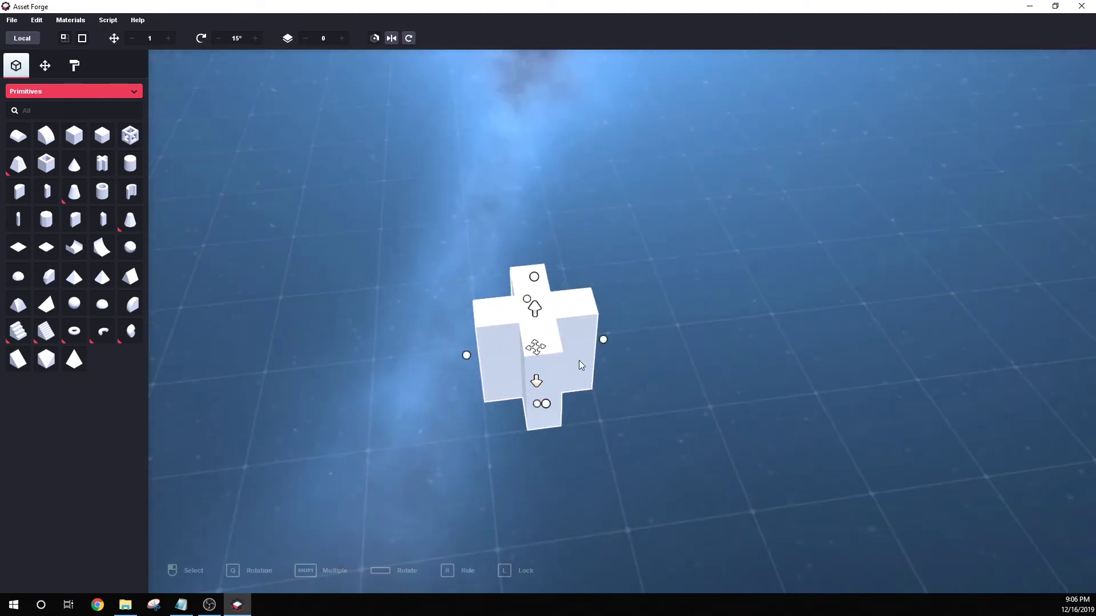
left_click_drag(602, 340, 533, 347)
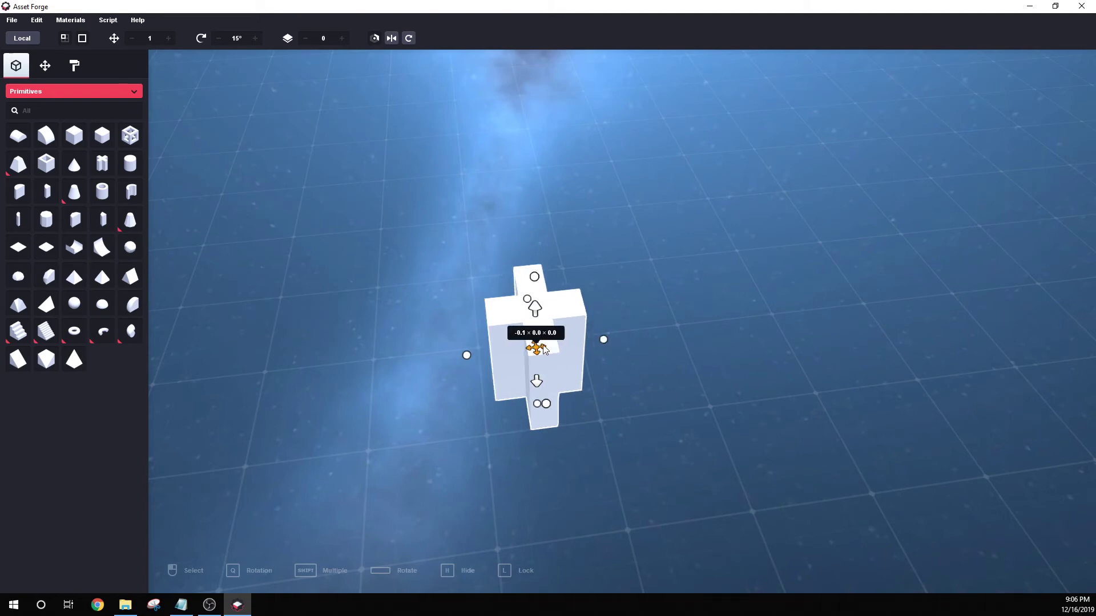
left_click(624, 392)
right_click_drag(624, 392, 522, 366)
- Move the cross block to offset -2.1 × 0.0 × -0.4 on the grid
left_click(622, 347)
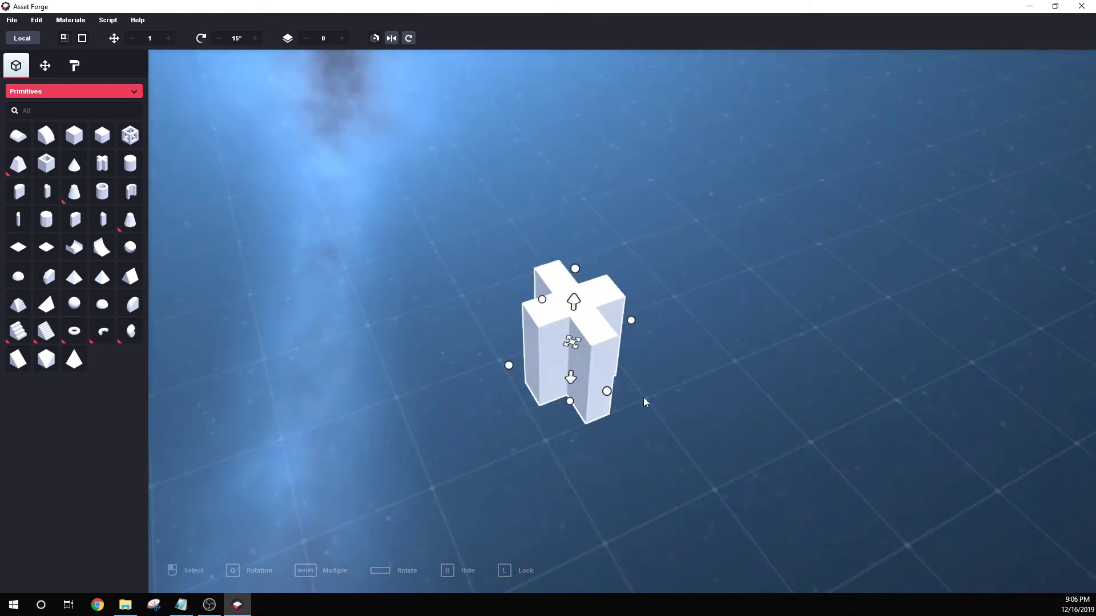
right_click_drag(644, 398, 491, 393)
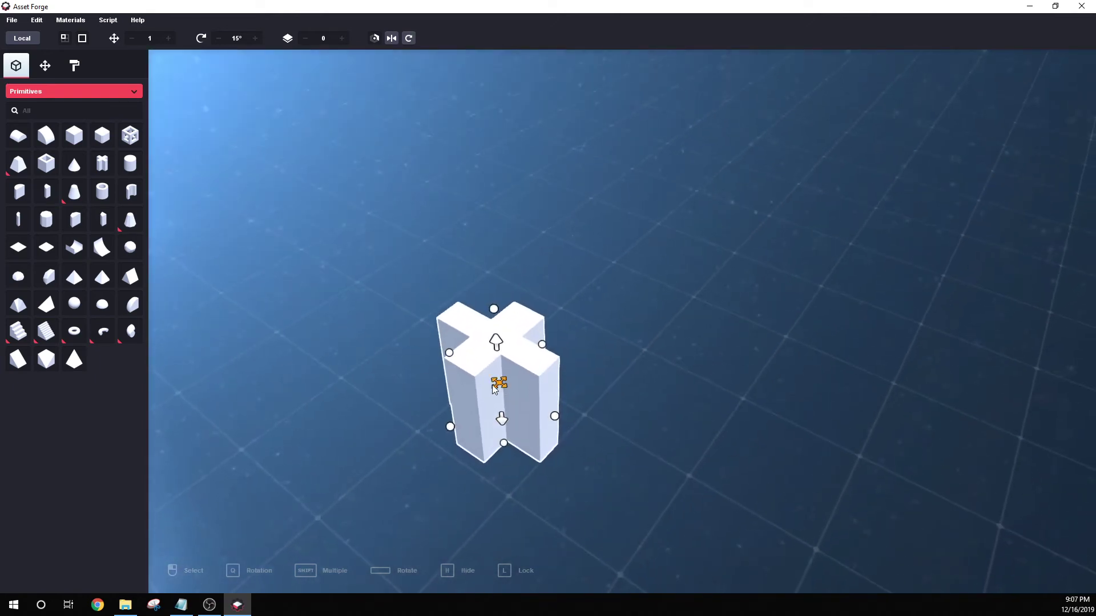
left_click_drag(487, 393, 571, 324)
mouse_move(671, 454)
right_mouse_down()
mouse_move(642, 465)
mouse_move(686, 450)
right_mouse_up()
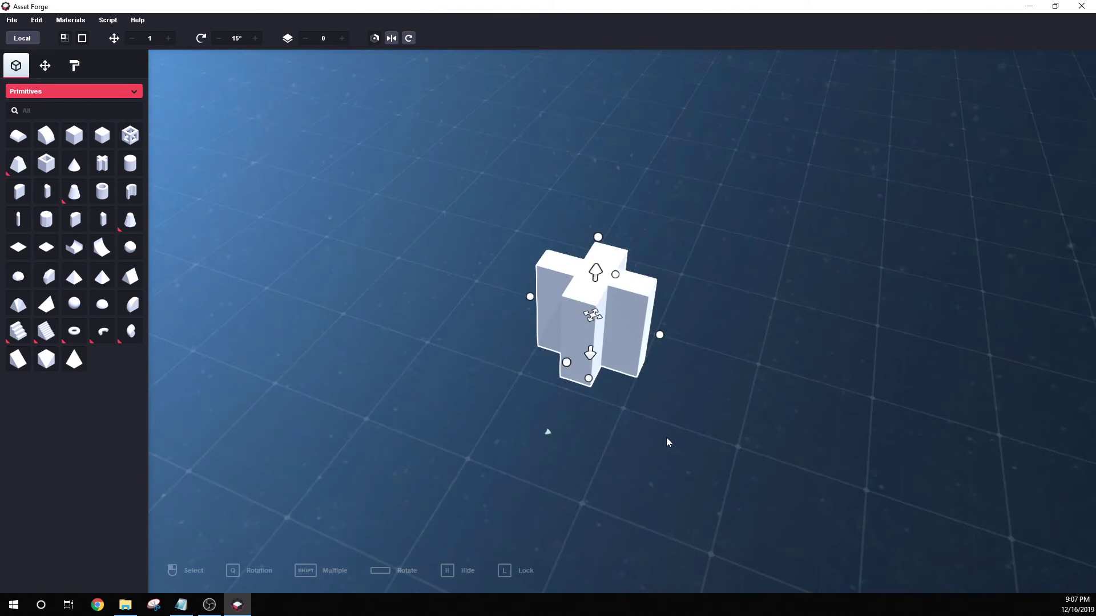
right_click_drag(645, 386, 553, 333)
left_click_drag(520, 316, 301, 397)
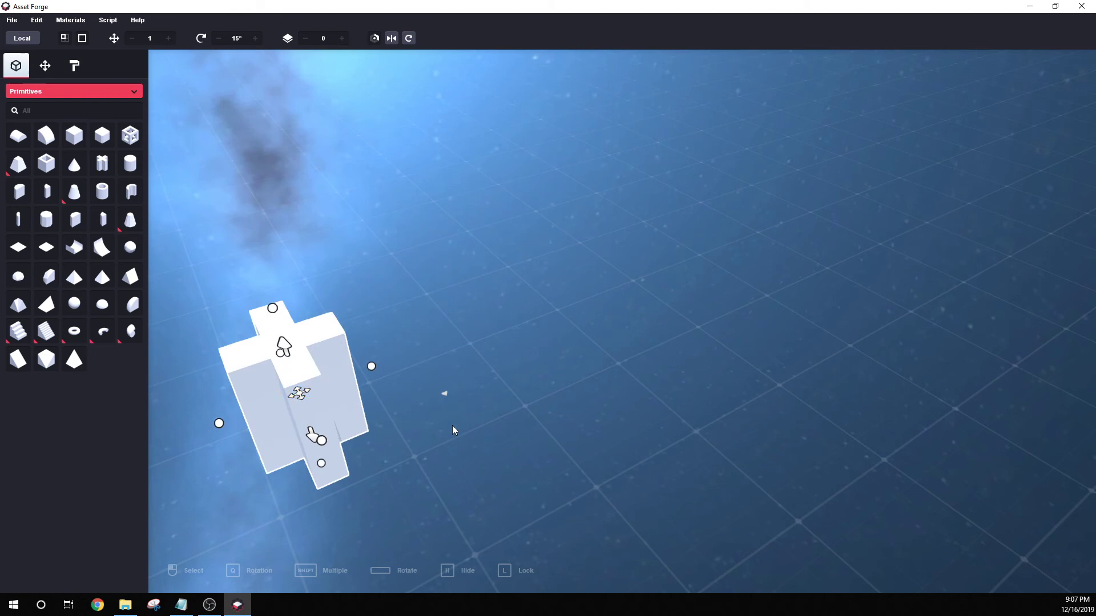
right_click_drag(451, 399, 628, 395)
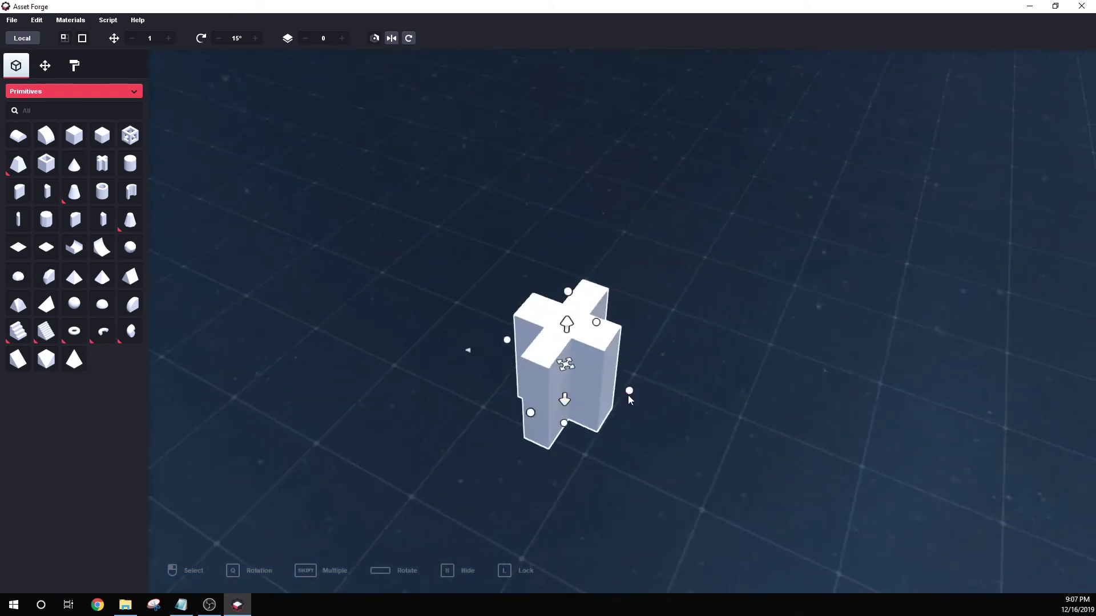
left_click_drag(569, 372, 319, 323)
right_click_drag(408, 313, 664, 342)
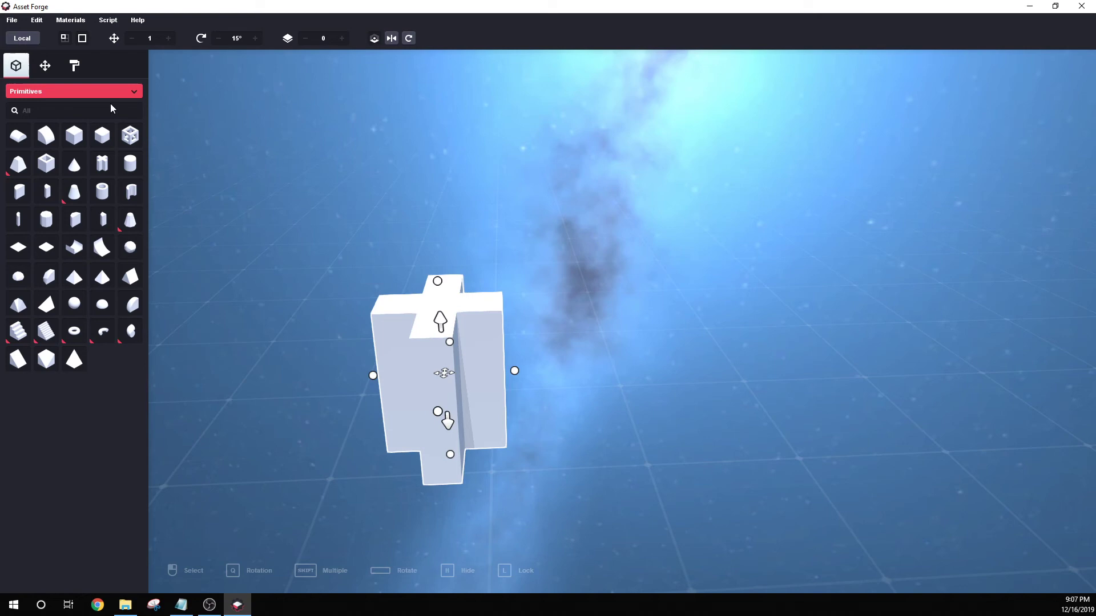
- Place a wheel from the Vehicles parts category and mirror it
left_click(83, 92)
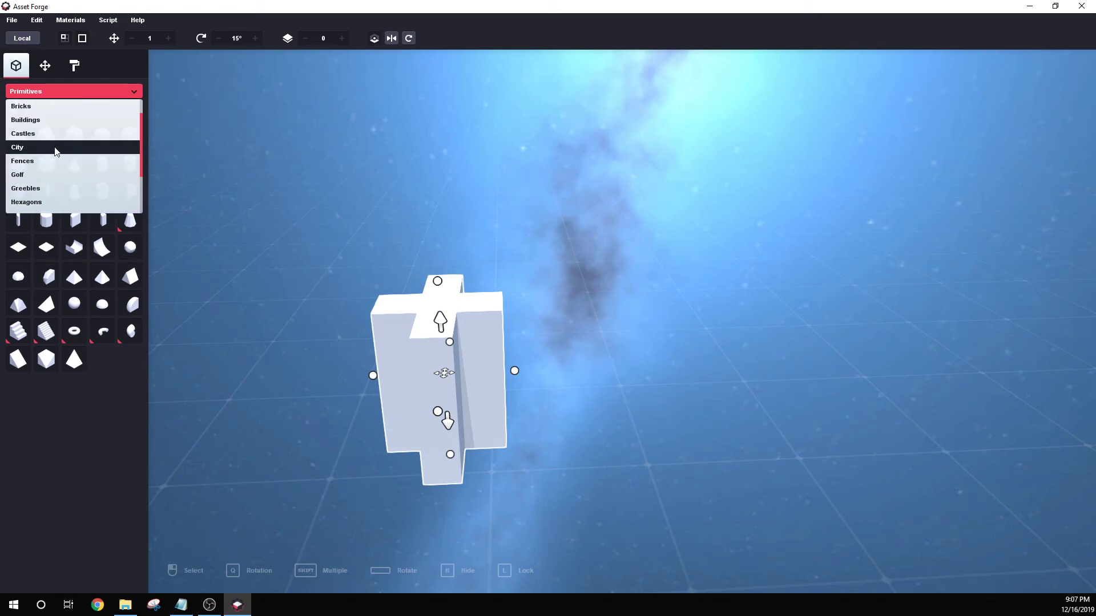
scroll(69, 137, "down", 1)
scroll(70, 137, "down", 3)
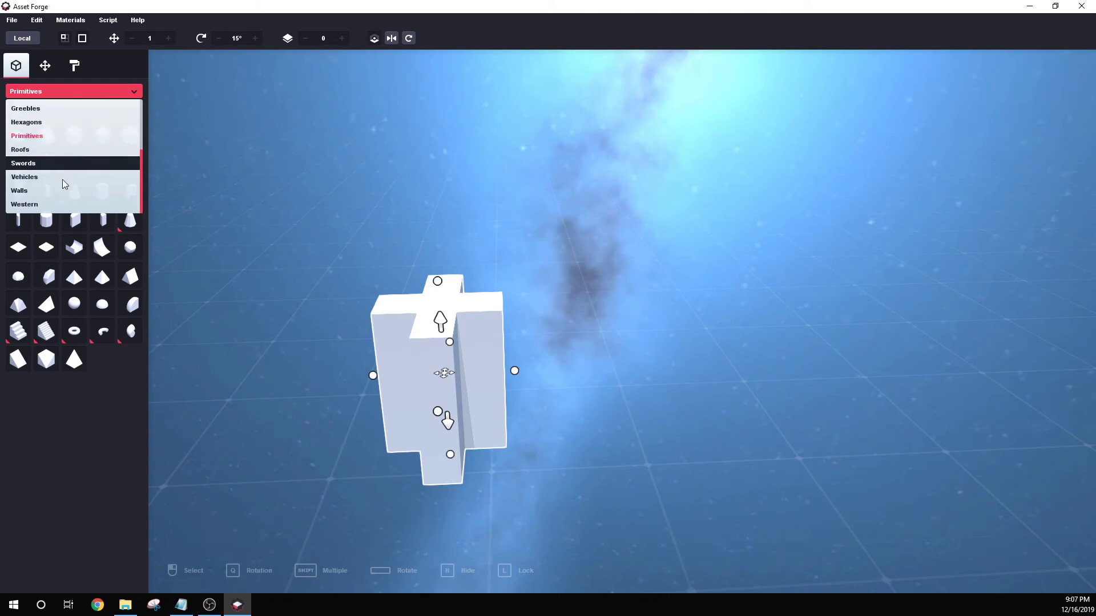
left_click(66, 177)
left_click(98, 254)
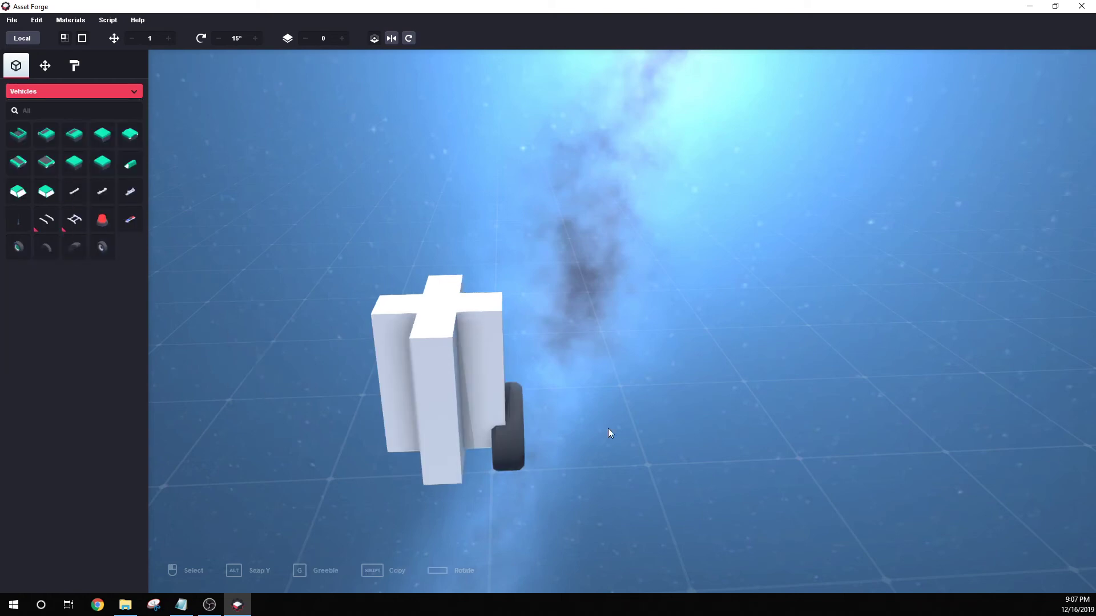
left_click(667, 413)
right_click_drag(666, 413, 377, 92)
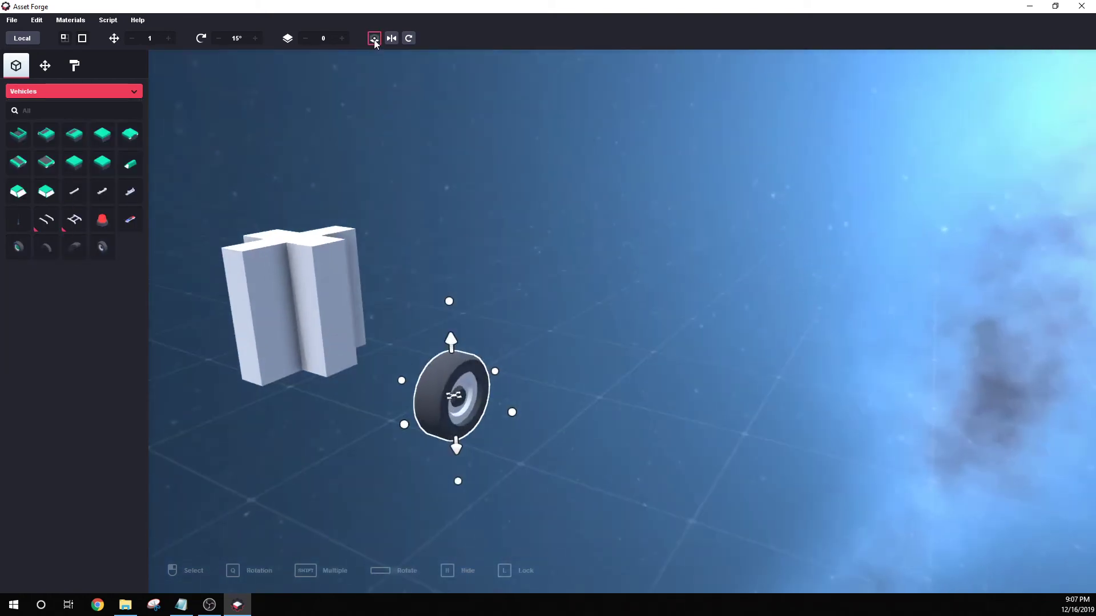
left_click(391, 38)
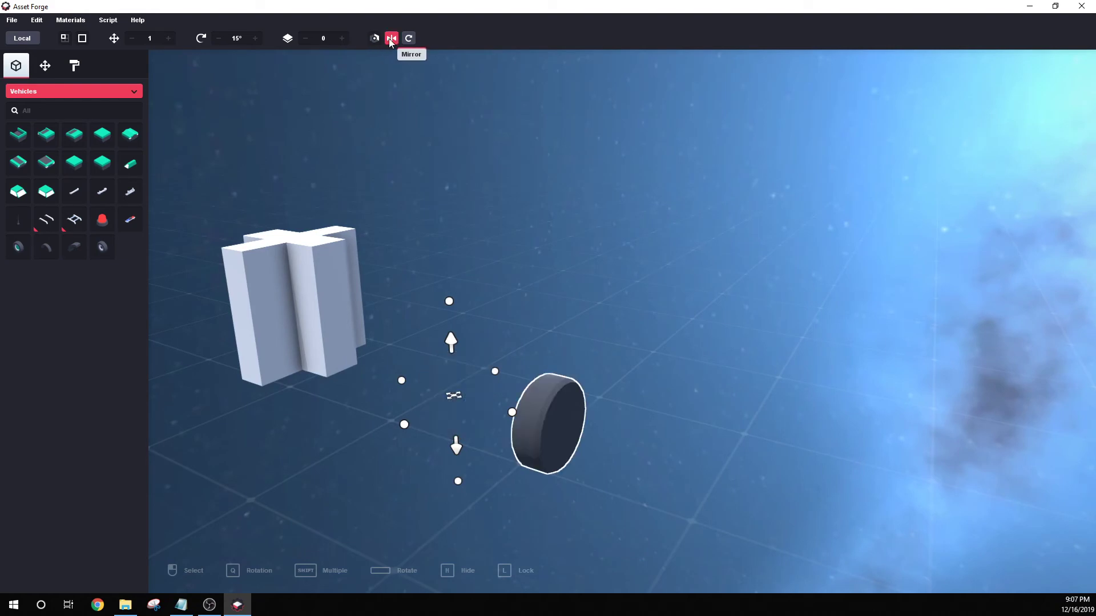
- Move the wheel to just left of the cross block, facing the camera
right_click_drag(434, 143, 489, 248)
right_click_drag(628, 390, 591, 410)
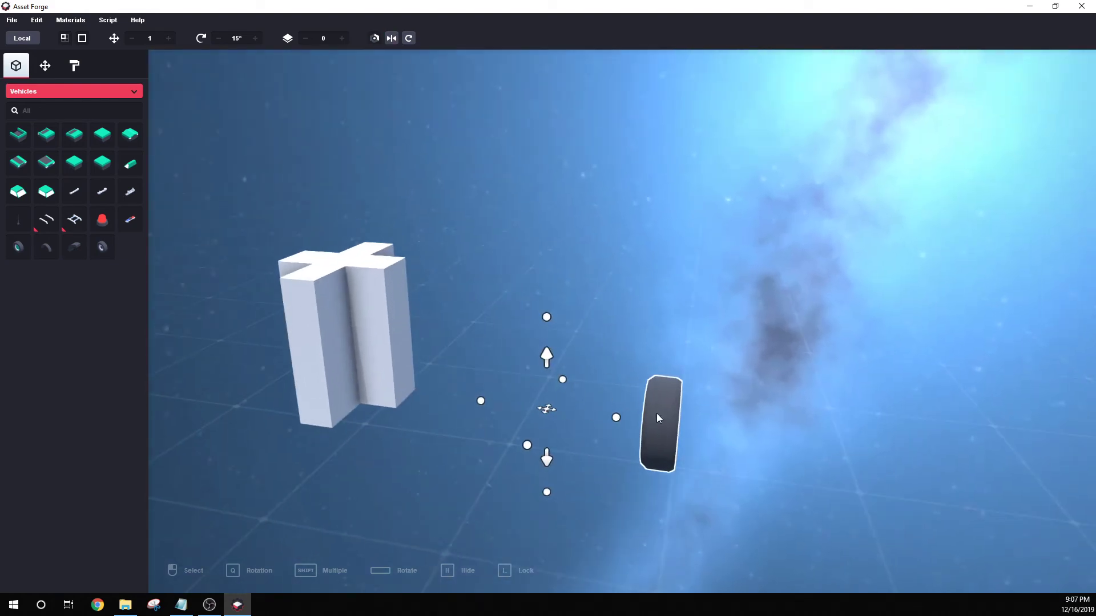
mouse_move(659, 434)
right_mouse_down()
mouse_move(680, 435)
mouse_move(648, 430)
right_mouse_up()
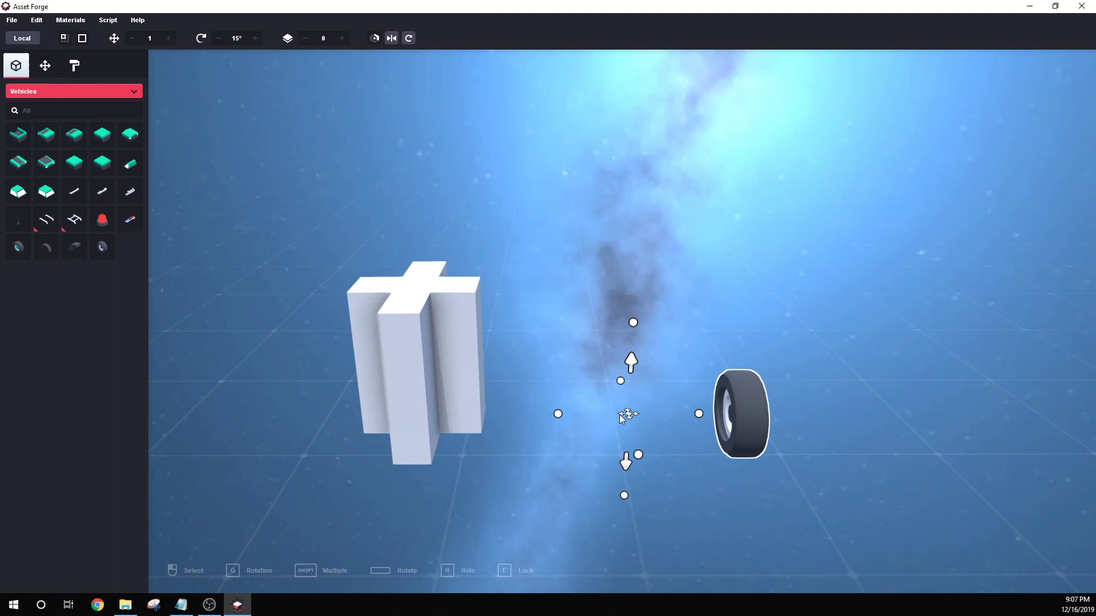
left_click_drag(619, 415, 734, 415)
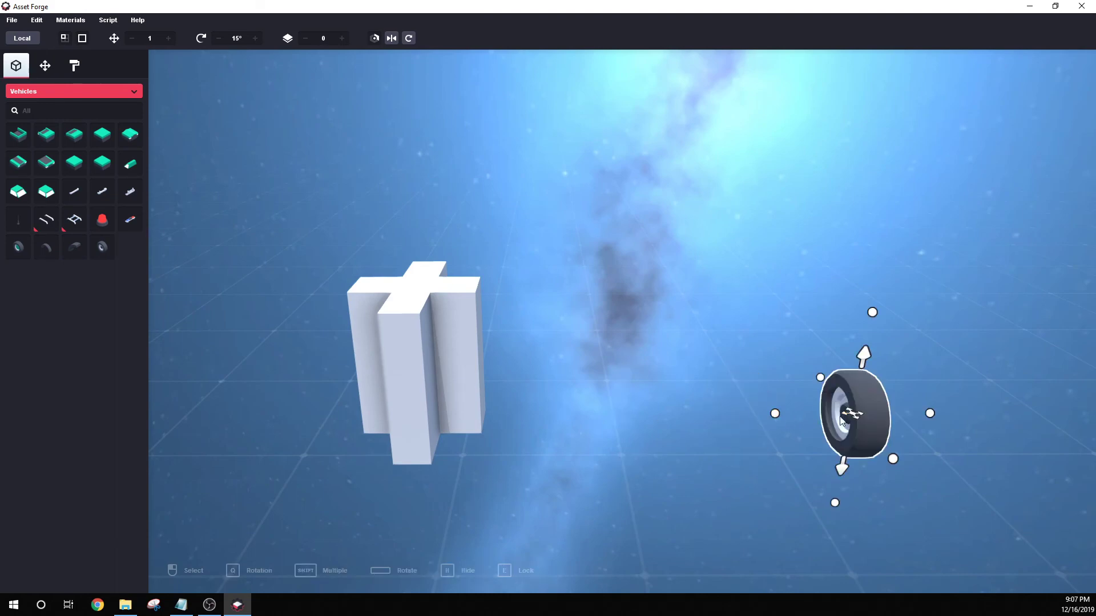
left_click_drag(843, 422, 298, 423)
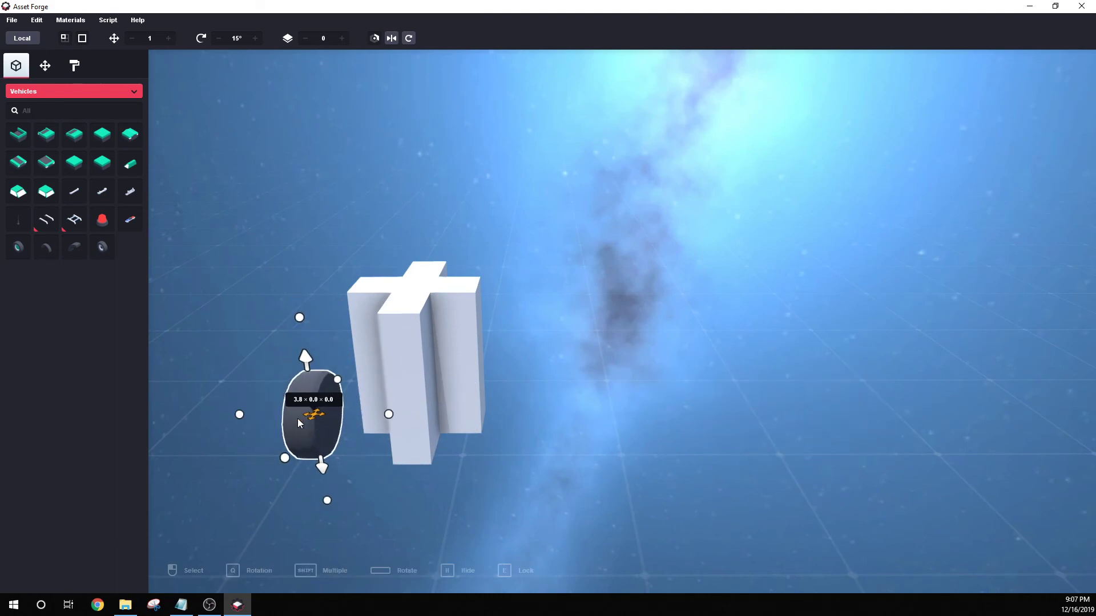
right_click_drag(297, 419, 489, 438)
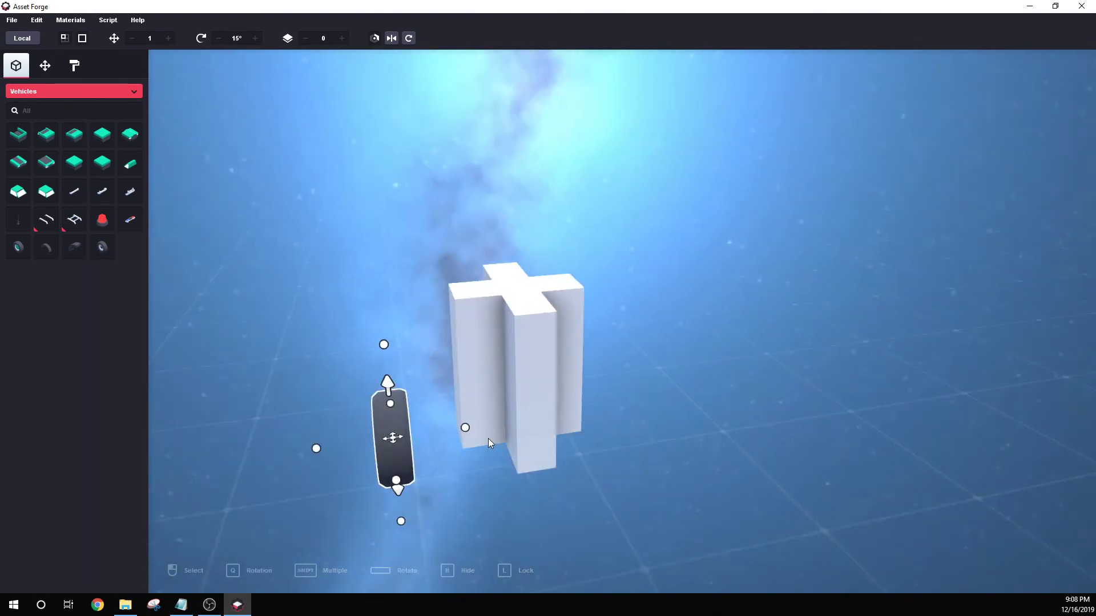
right_click_drag(467, 413, 655, 423)
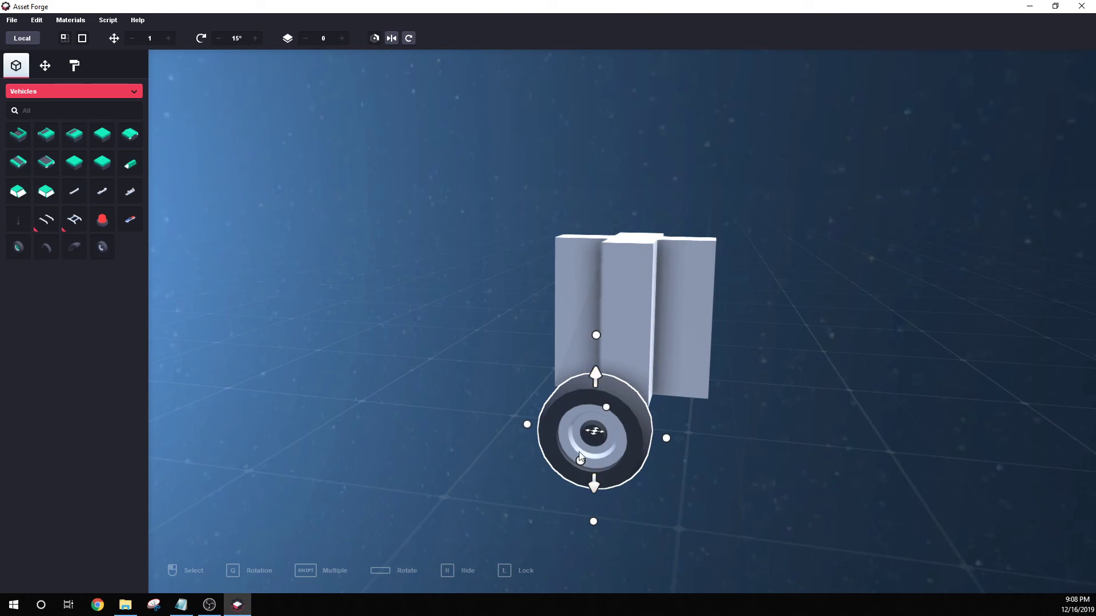
- Nudge the wheel right by 0.2, then slightly back left, in front of the cross
scroll(632, 489, "up", 3)
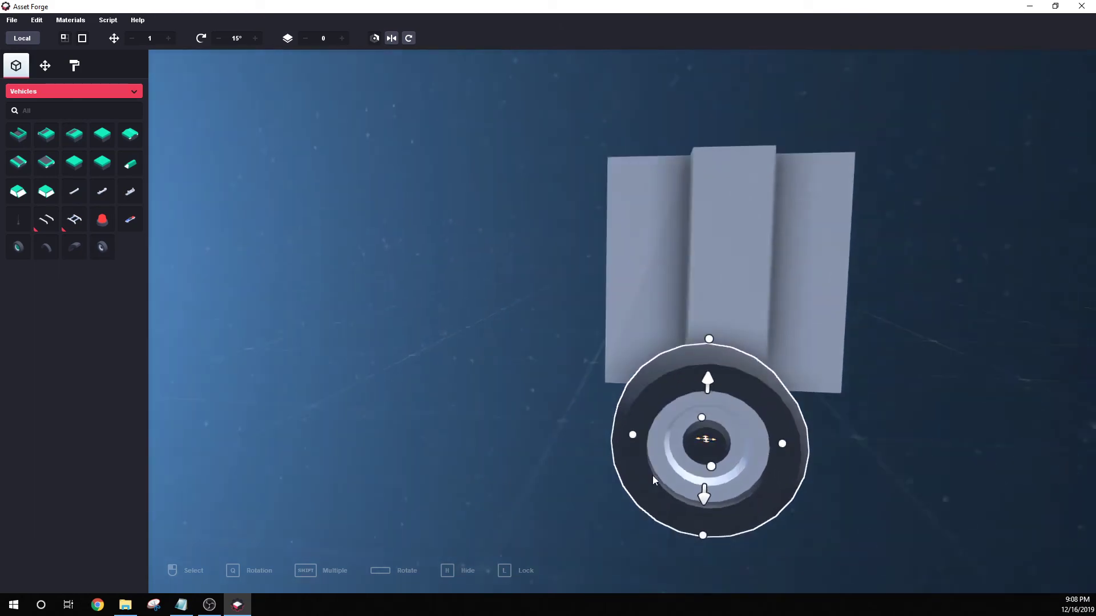
right_click_drag(653, 474, 626, 479)
scroll(627, 477, "down", 2)
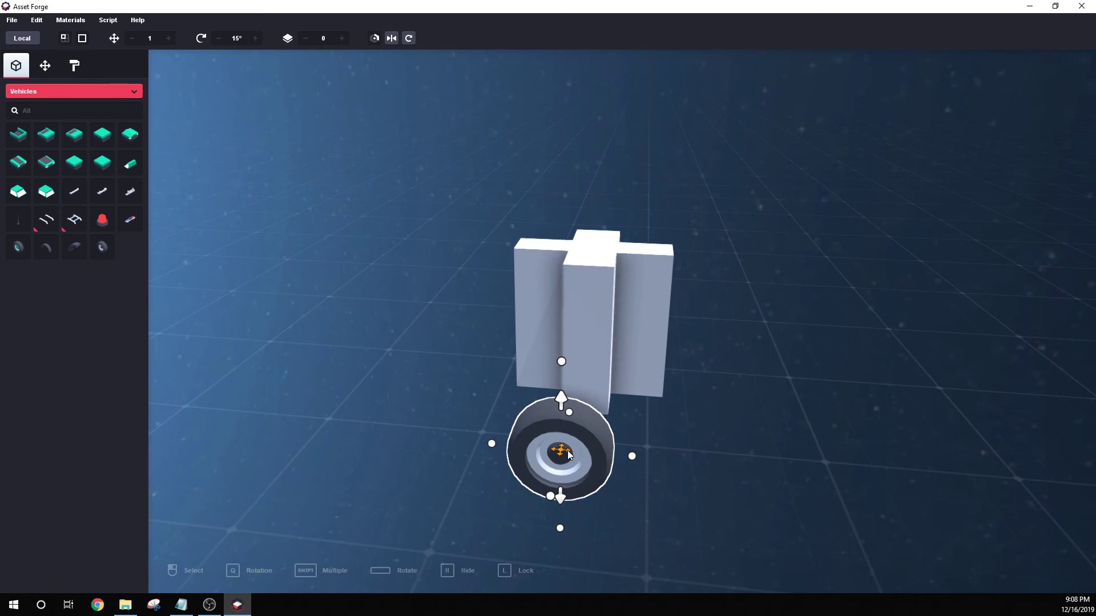
right_click_drag(568, 455, 622, 463)
right_click_drag(659, 430, 670, 384)
scroll(666, 402, "up", 3)
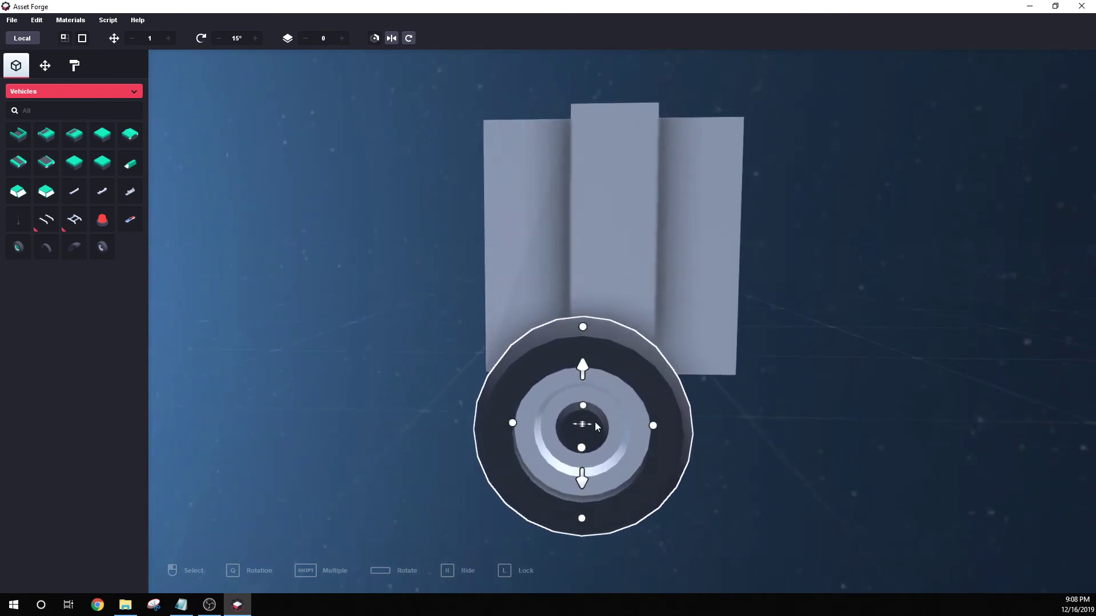
left_click_drag(592, 423, 549, 410)
right_click_drag(549, 410, 517, 491)
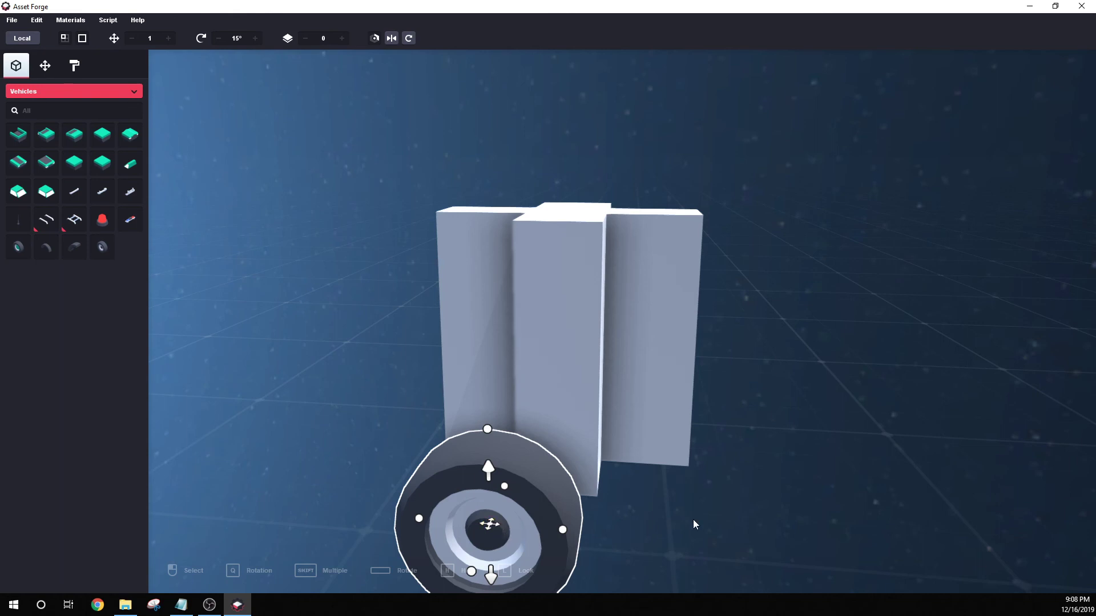
right_click_drag(693, 519, 707, 496)
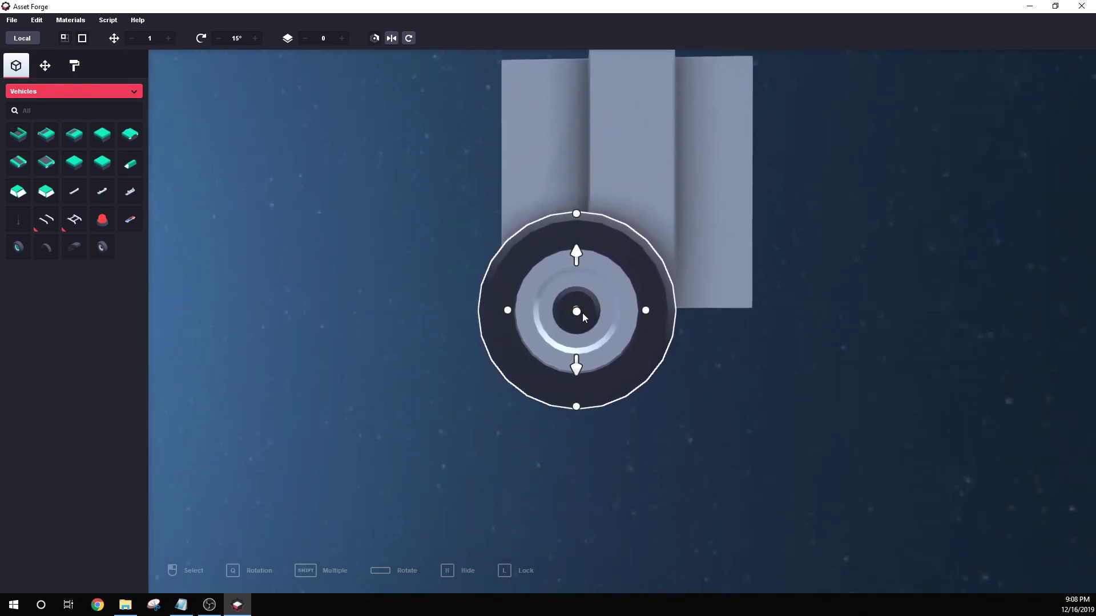
right_click_drag(595, 330, 595, 375)
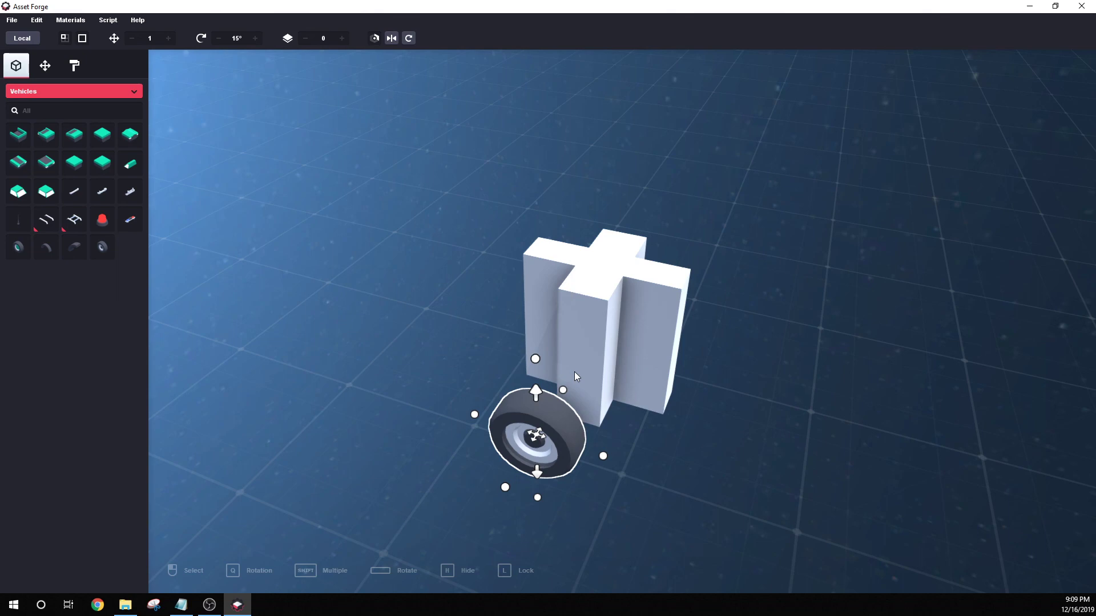
right_click_drag(600, 384, 667, 382)
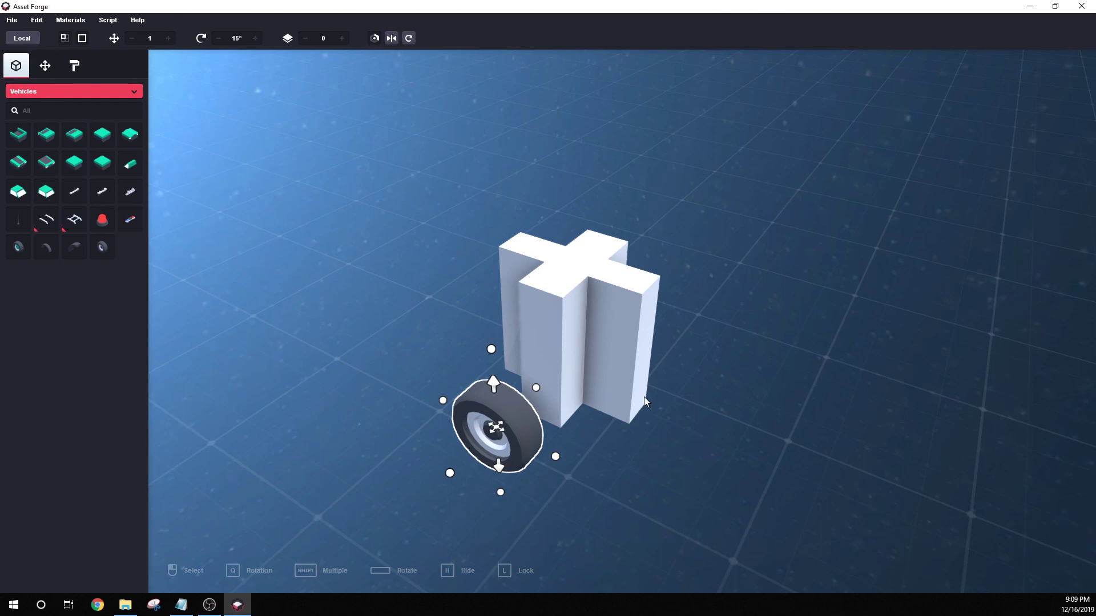
mouse_move(643, 396)
right_mouse_down()
mouse_move(615, 413)
mouse_move(637, 412)
mouse_move(615, 445)
mouse_move(614, 422)
mouse_move(632, 419)
mouse_move(644, 394)
right_mouse_up()
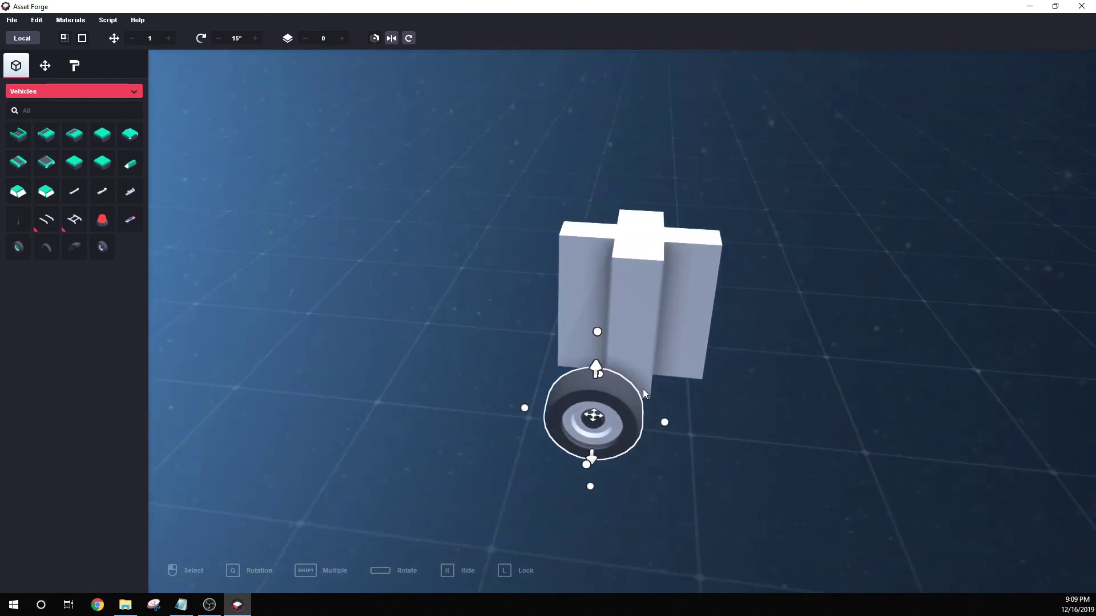